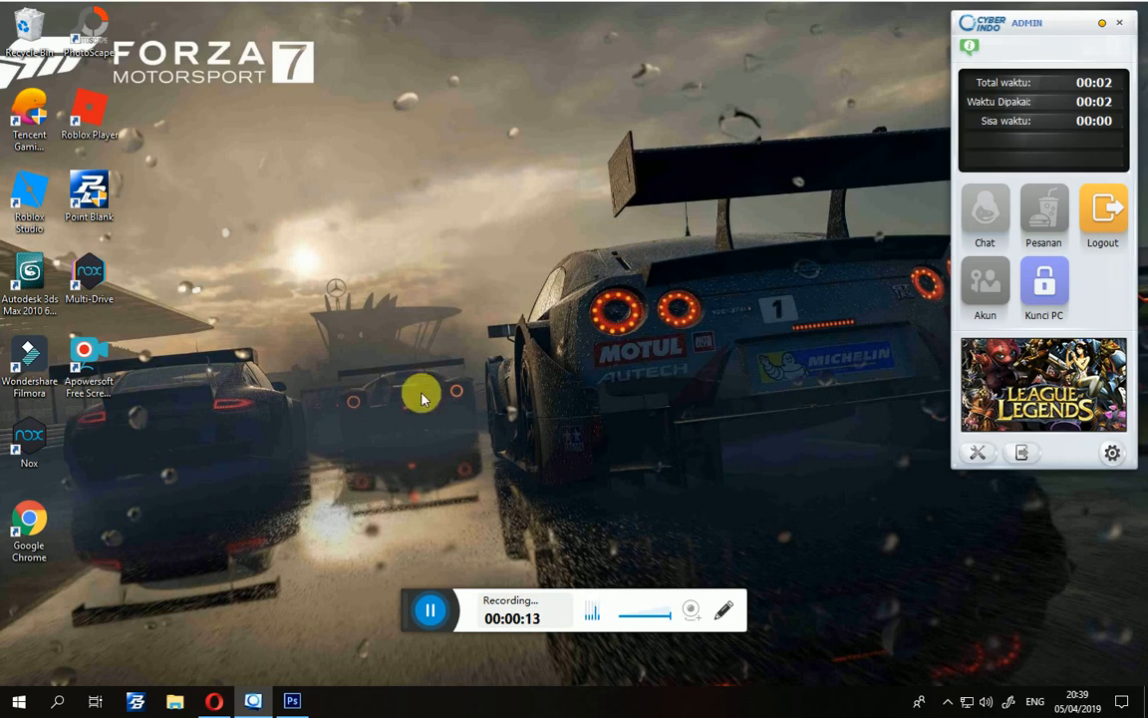
Switch to the Opera browser, subscribe to the Kelas Photoshop YouTube channel, and minimize the browser.
{"action": "left_click", "coordinate": [219, 699]}
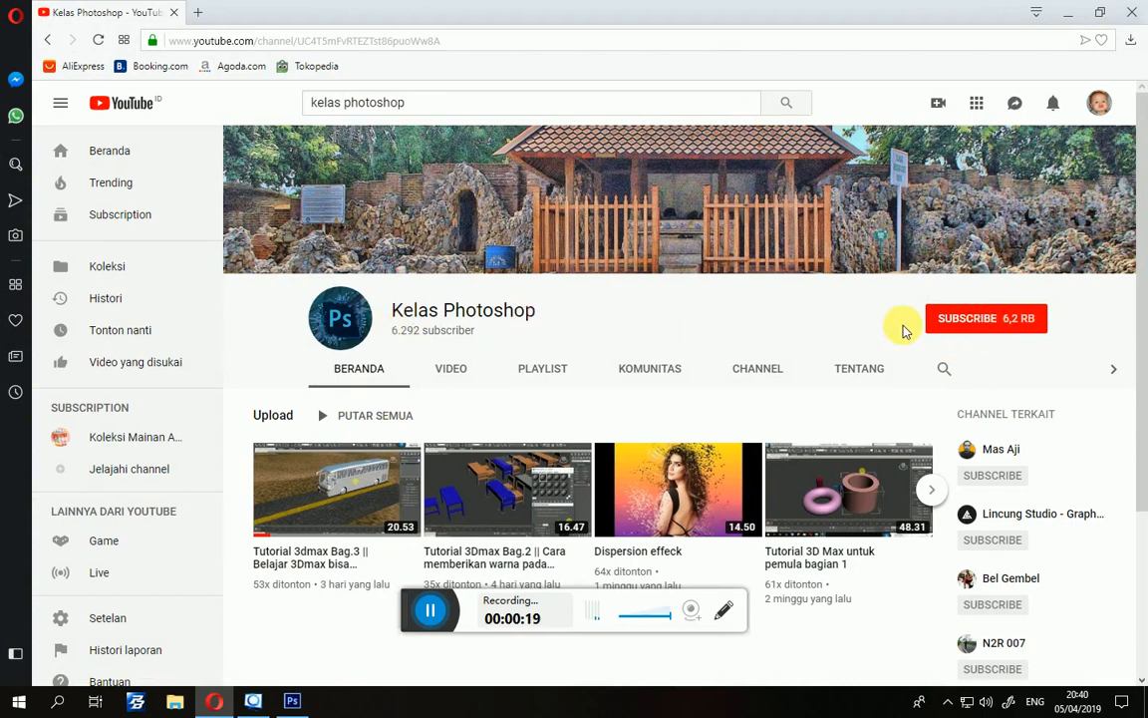
{"action": "left_click", "coordinate": [1007, 321]}
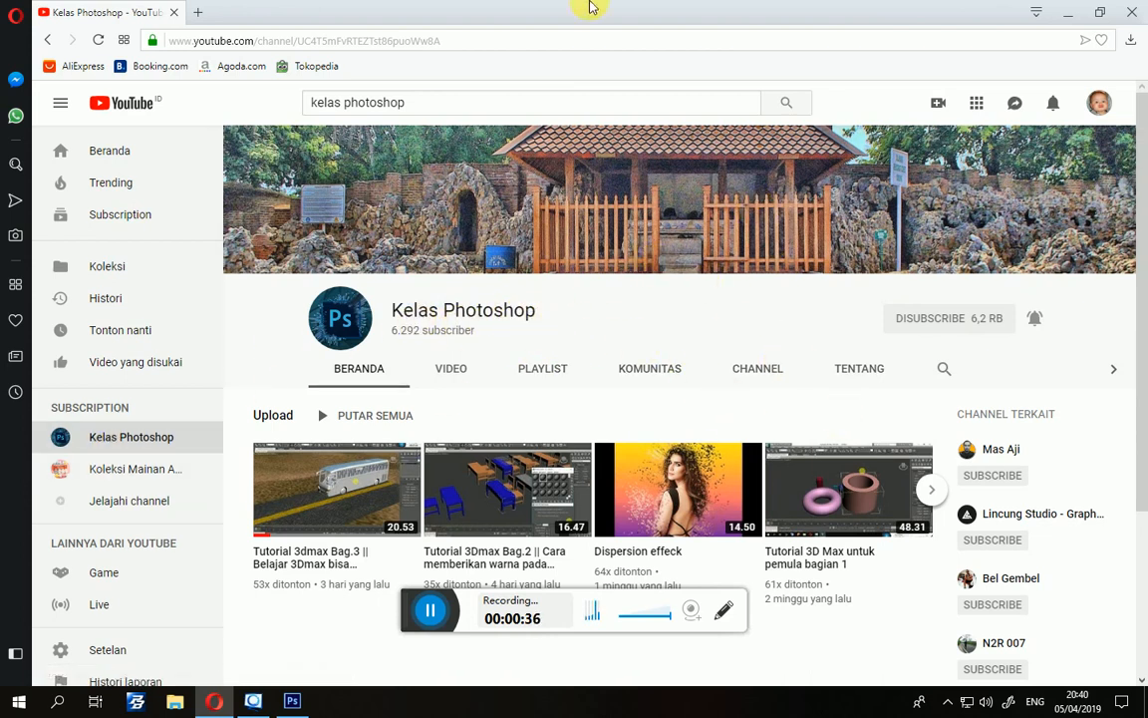
{"action": "left_click", "coordinate": [1068, 15]}
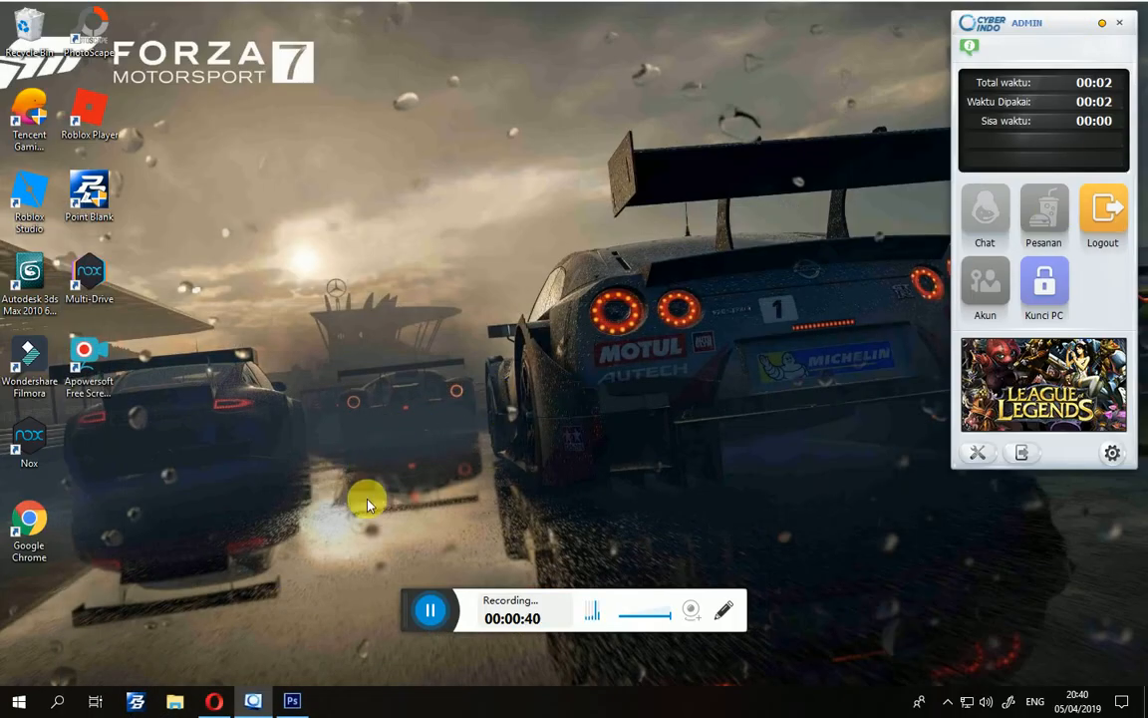
Switch to Photoshop and review which filters are installed.
{"action": "left_click", "coordinate": [291, 700]}
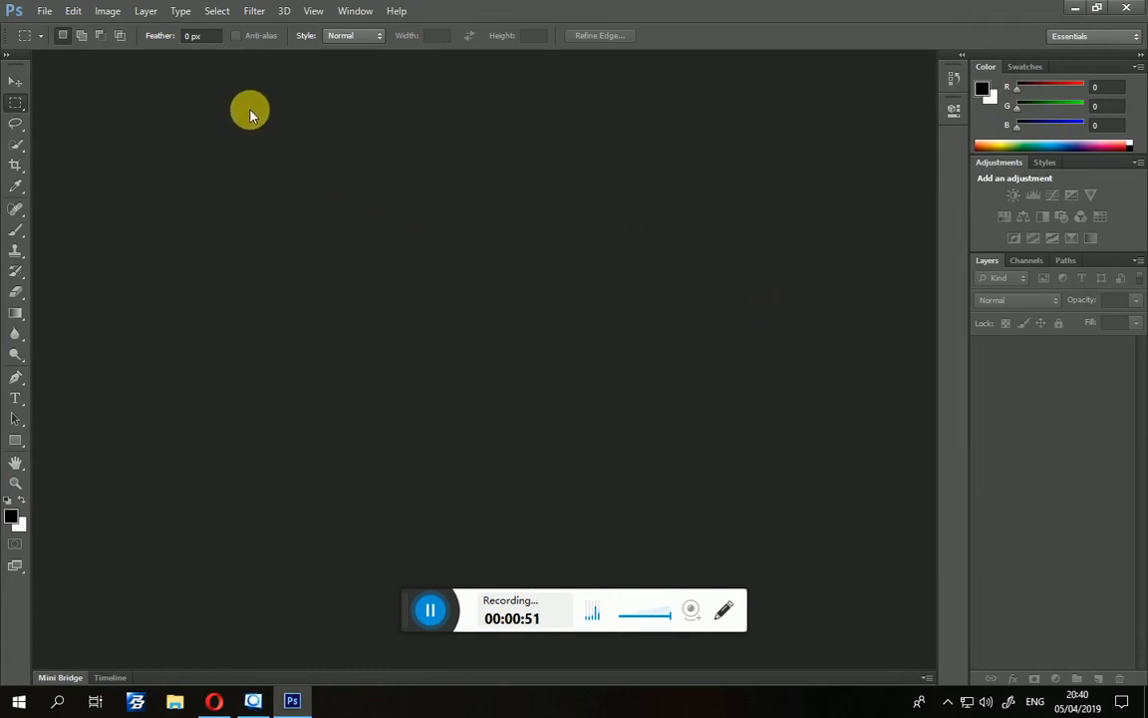
{"action": "left_click", "coordinate": [257, 12]}
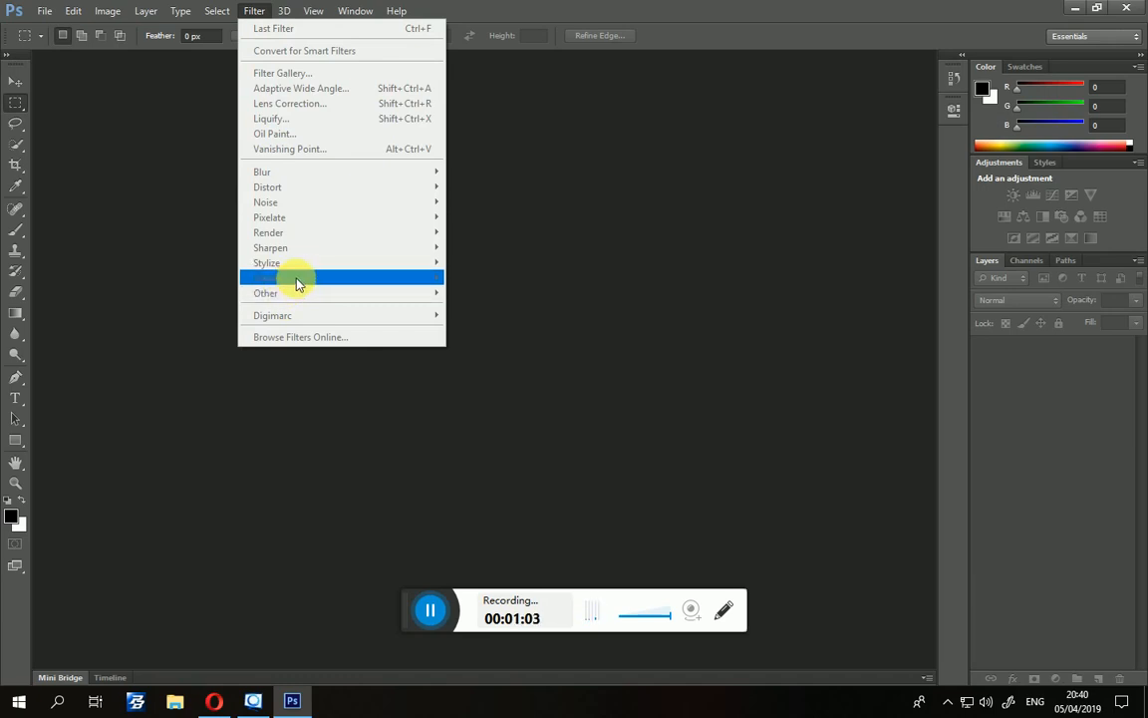
{"action": "left_click", "coordinate": [565, 273]}
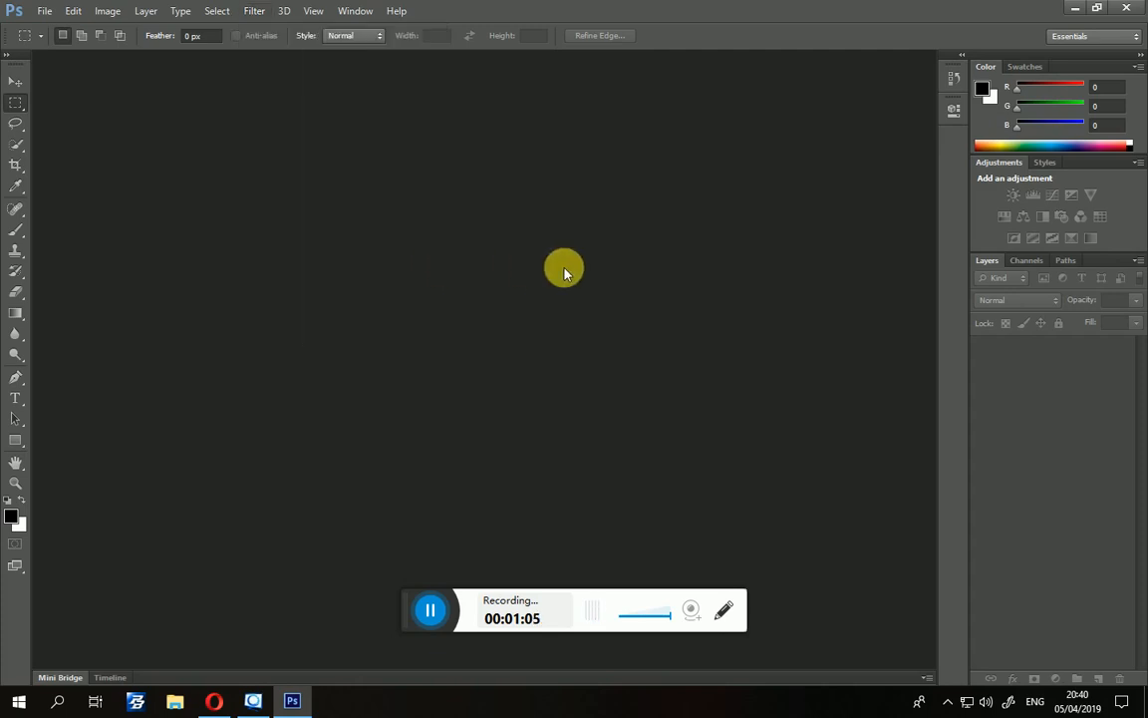
{"action": "left_click_drag", "start_coordinate": [405, 589], "coordinate": [862, 698]}
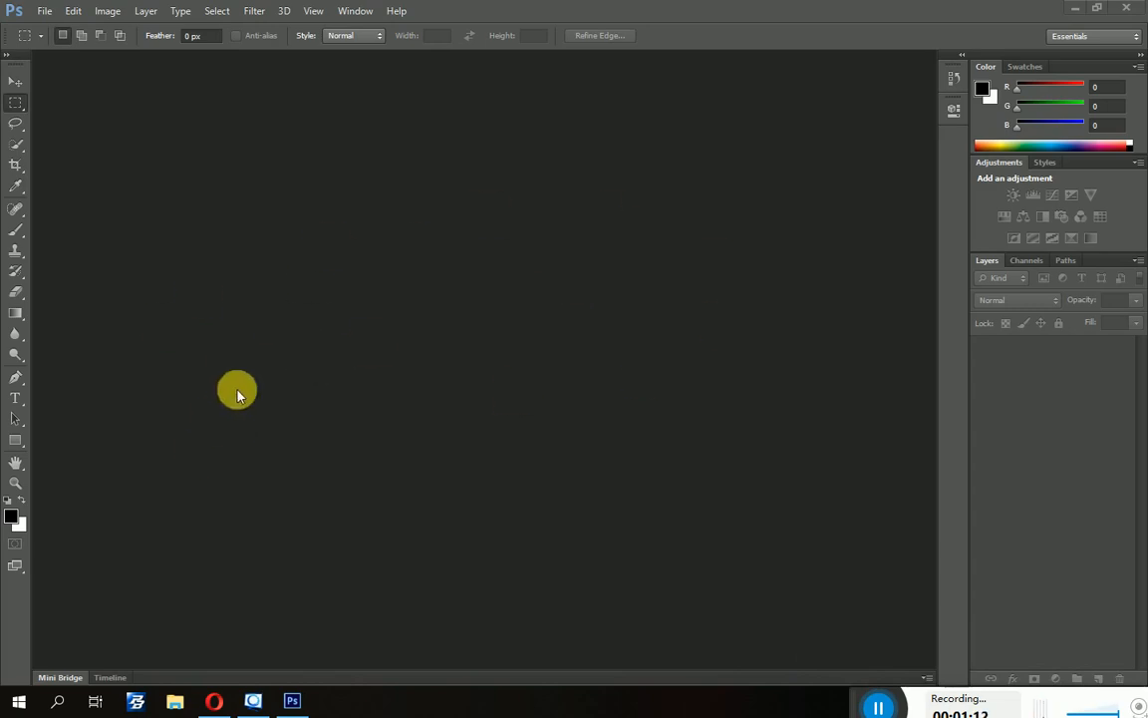
Switch to File Explorer, open DSC_0308 from the Pictures folder in Photoshop, and display the list of filters.
{"action": "left_click", "coordinate": [176, 700]}
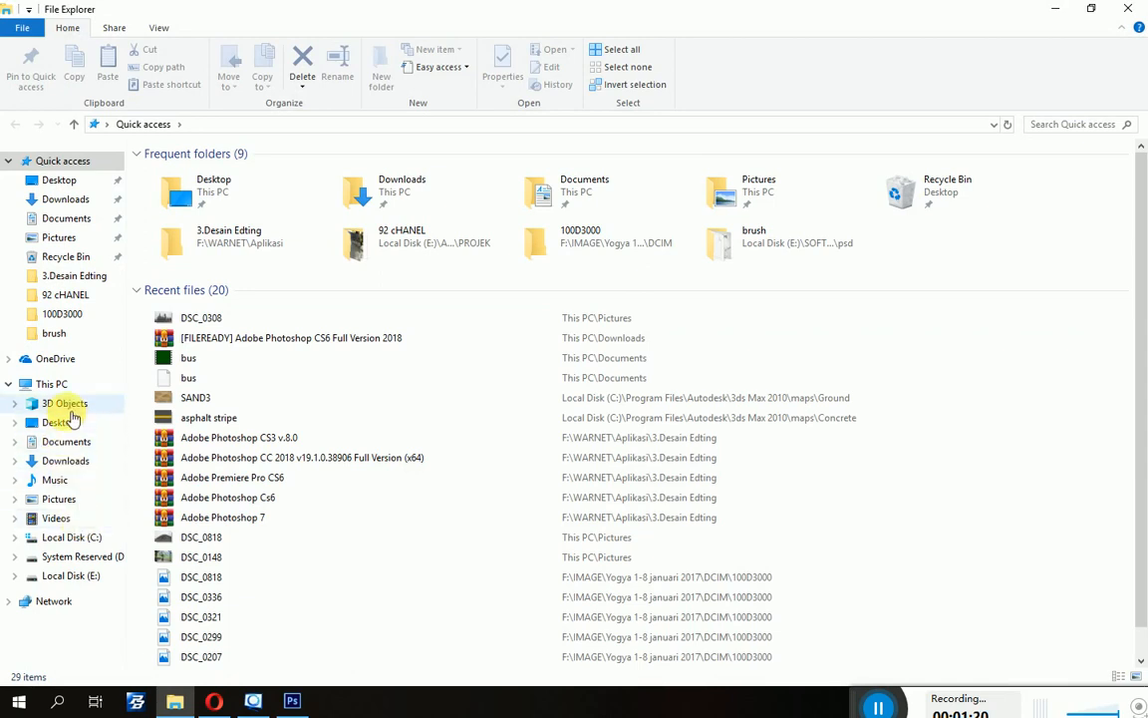
{"action": "left_click", "coordinate": [65, 441]}
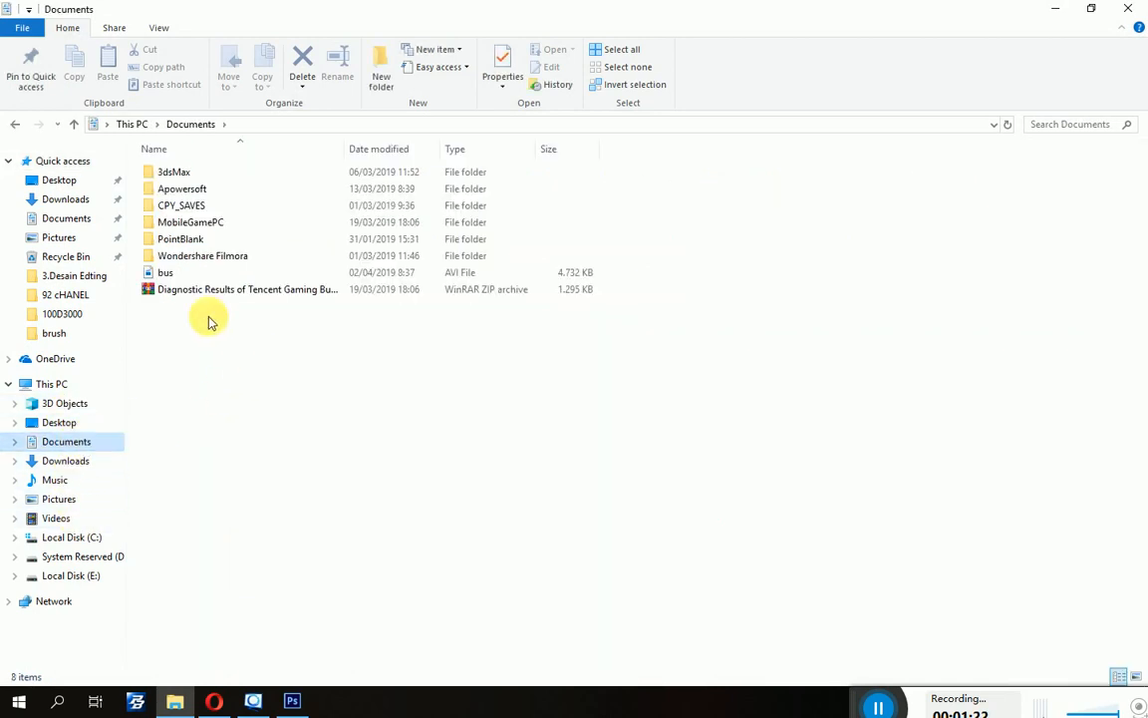
{"action": "left_click", "coordinate": [103, 200]}
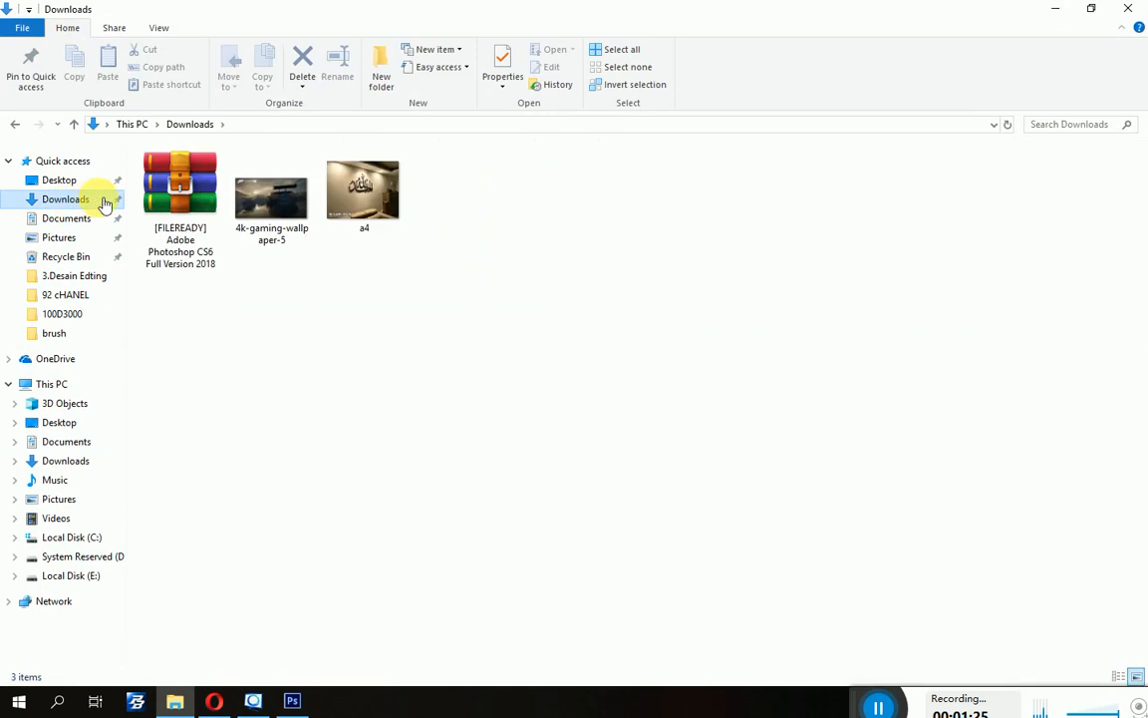
{"action": "left_click", "coordinate": [79, 295]}
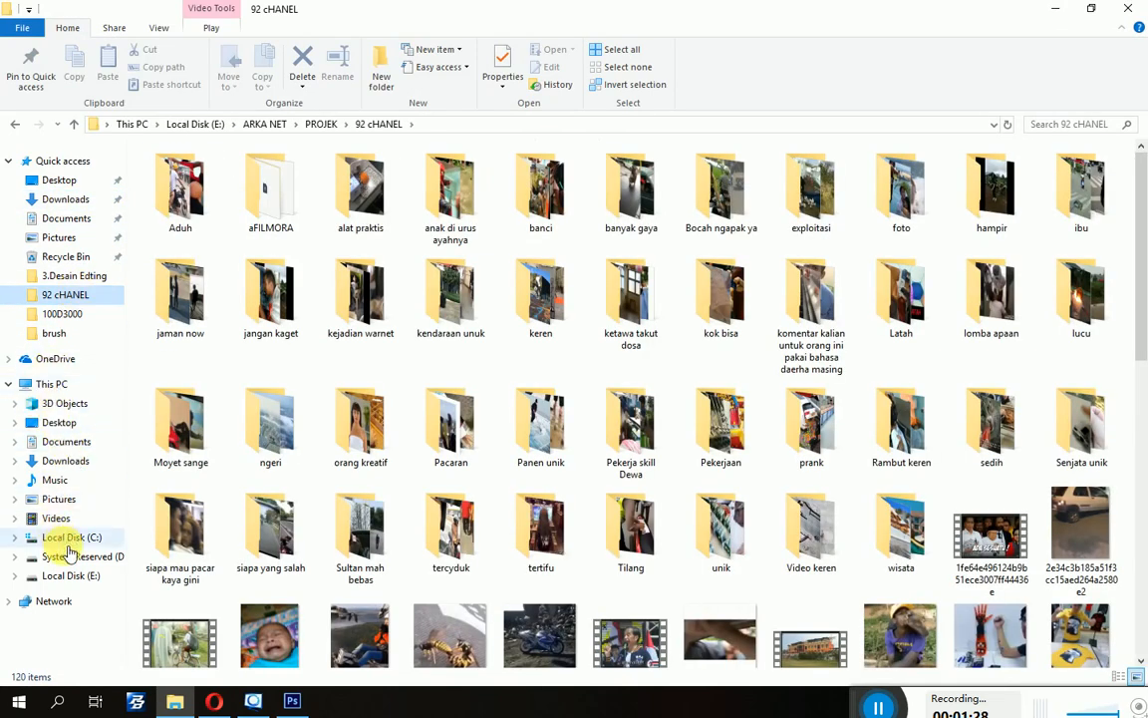
{"action": "left_click", "coordinate": [69, 577]}
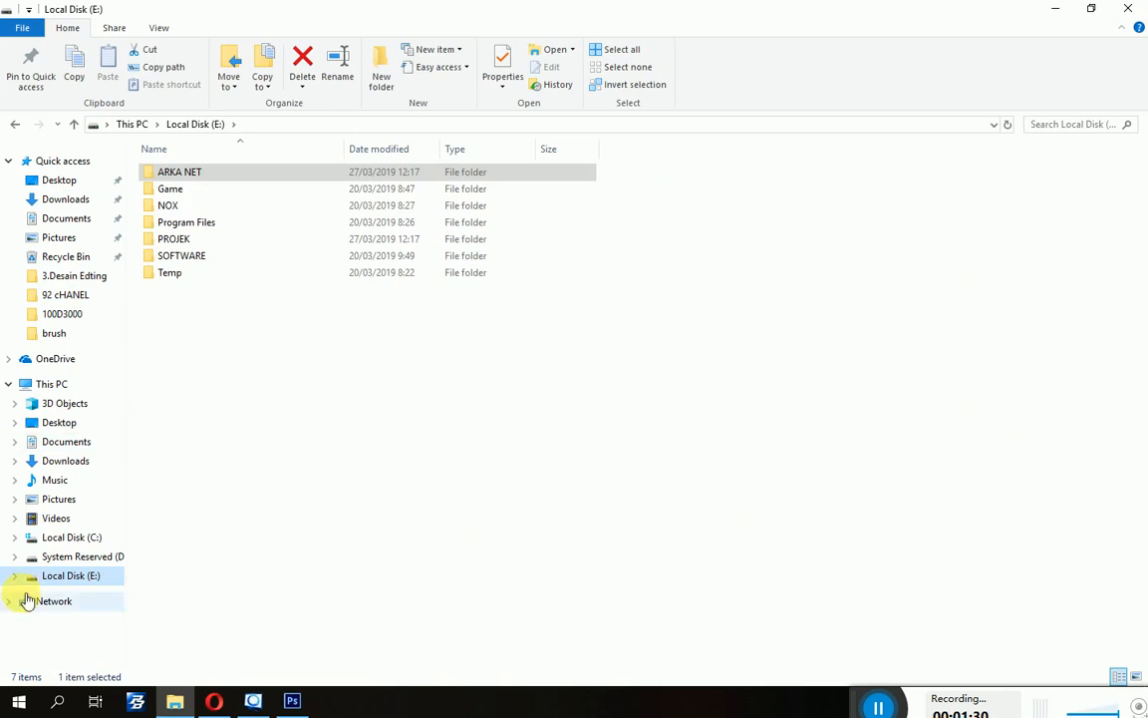
{"action": "left_click", "coordinate": [70, 539]}
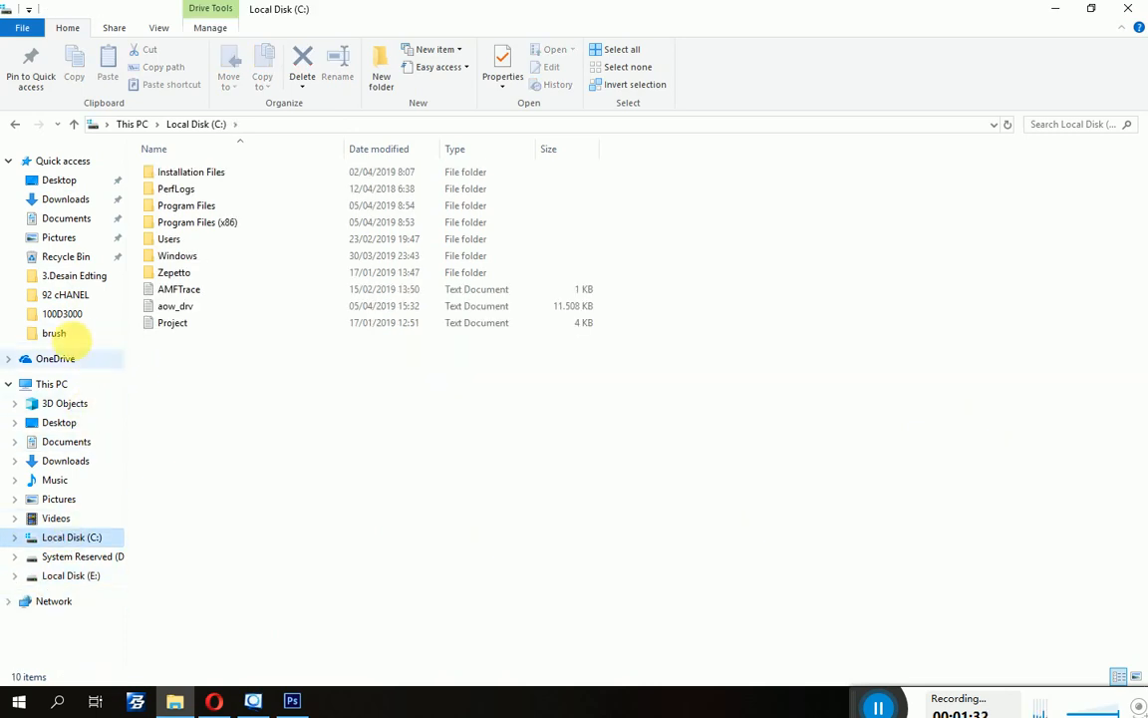
{"action": "left_click", "coordinate": [78, 201]}
{"action": "left_click", "coordinate": [78, 218]}
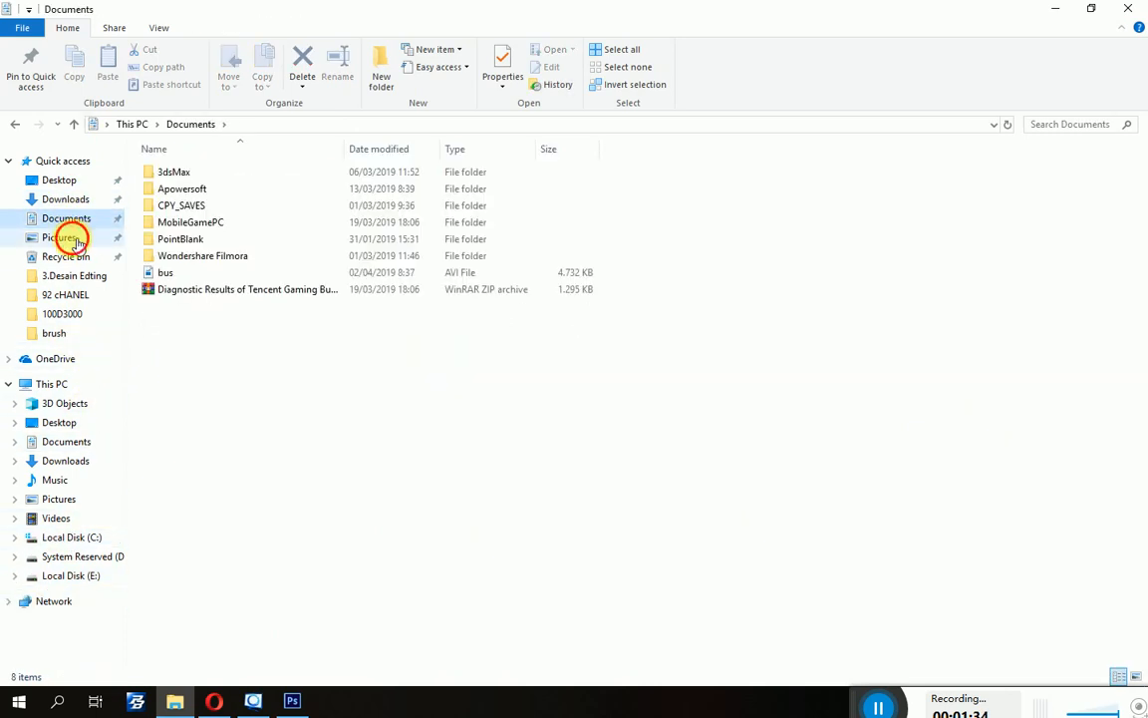
{"action": "left_click", "coordinate": [78, 239]}
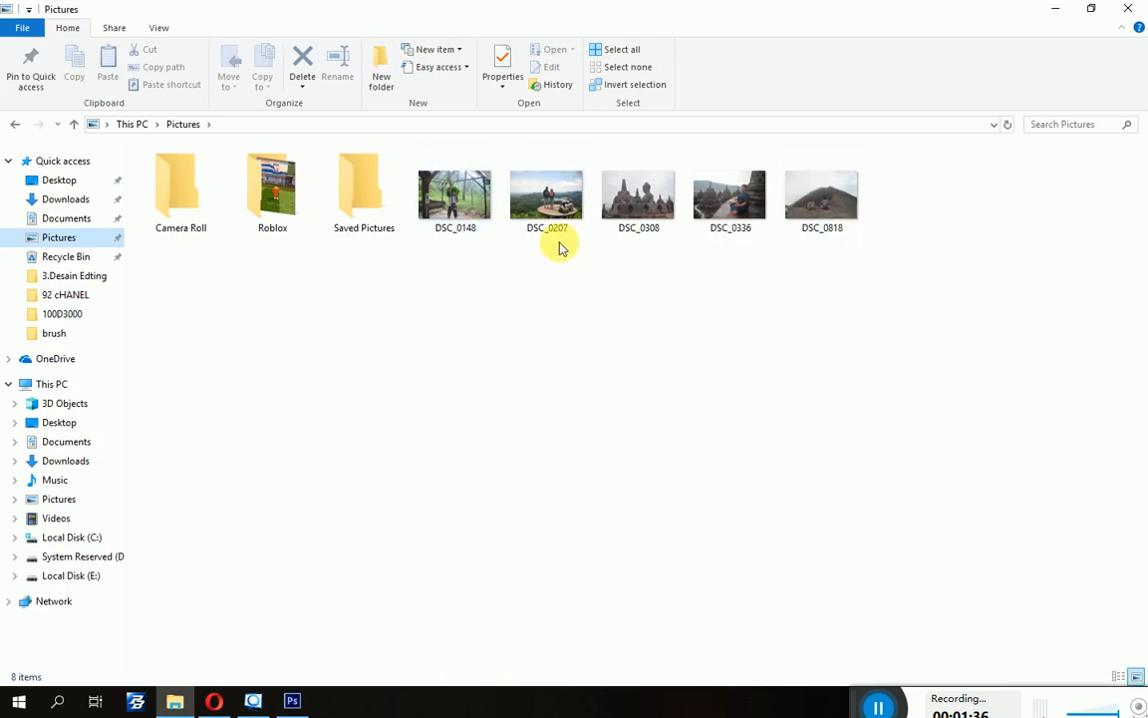
{"action": "left_click_drag", "start_coordinate": [628, 219], "coordinate": [416, 448]}
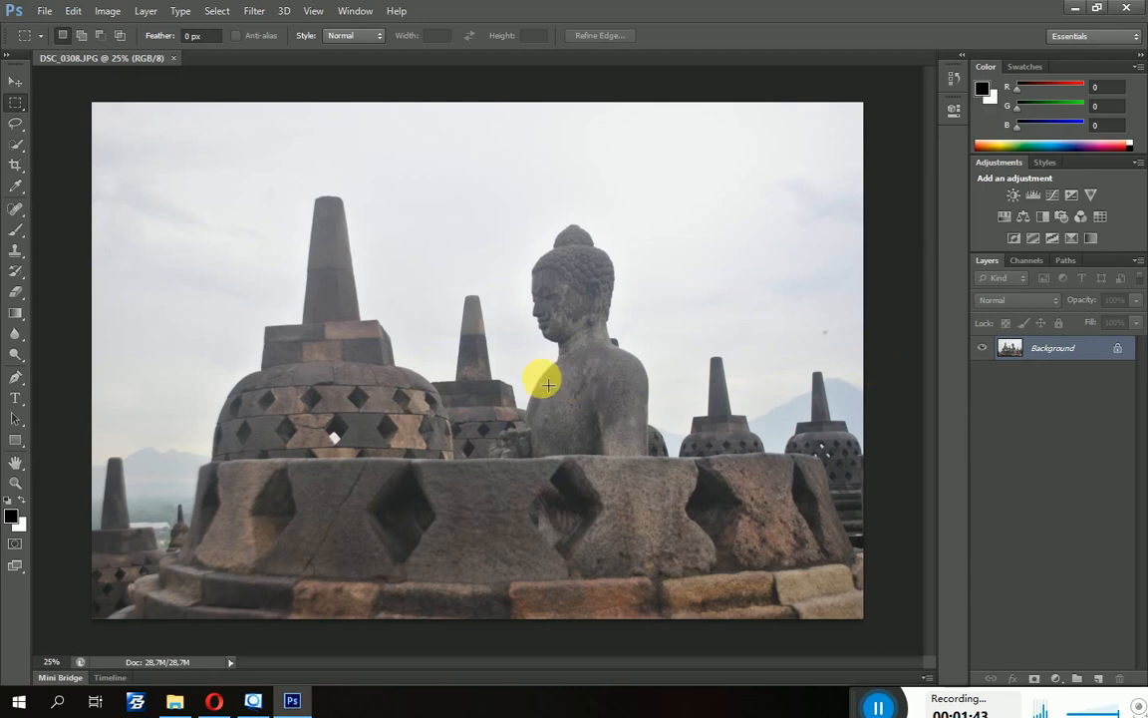
{"action": "left_click", "coordinate": [254, 10]}
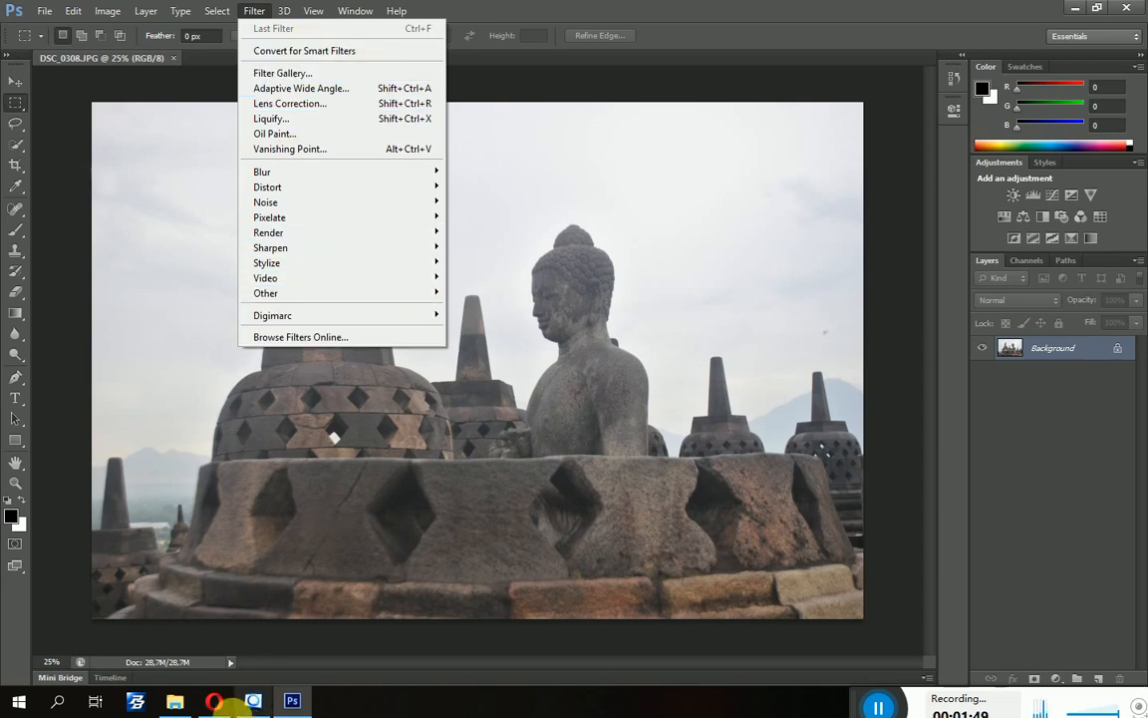
Switch to File Explorer and open the TOPAZ installer folder under SOFTWARE\psd on drive E.
{"action": "left_click", "coordinate": [175, 701]}
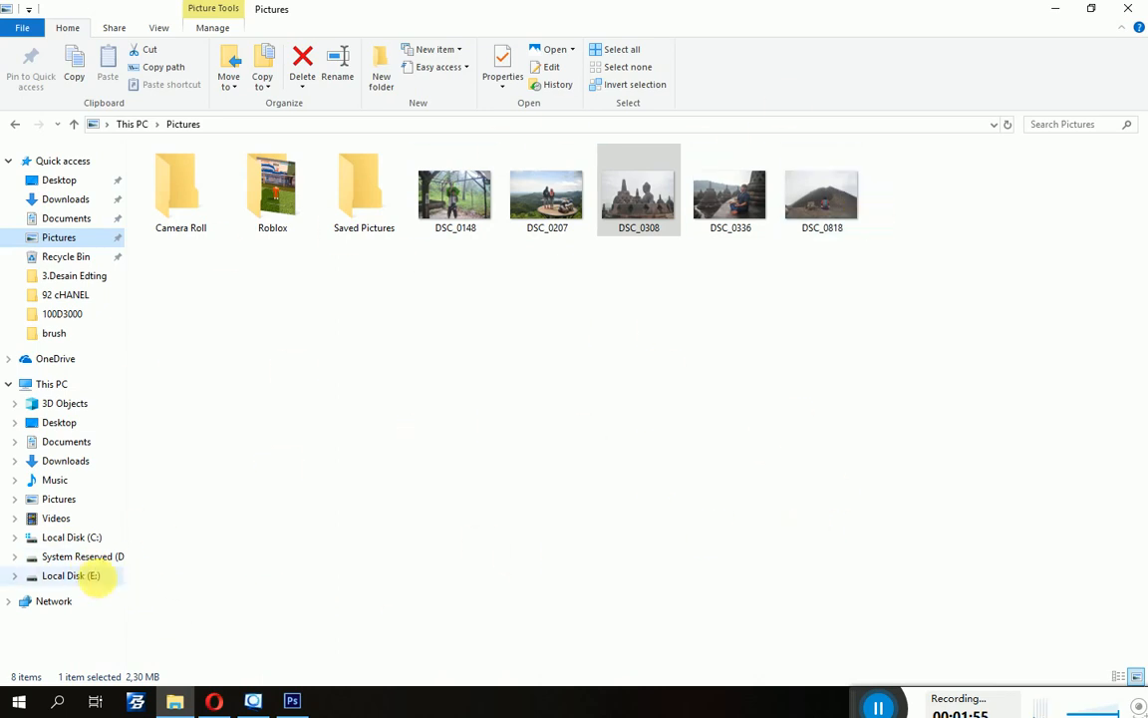
{"action": "left_click", "coordinate": [90, 576]}
{"action": "double_click", "coordinate": [209, 175]}
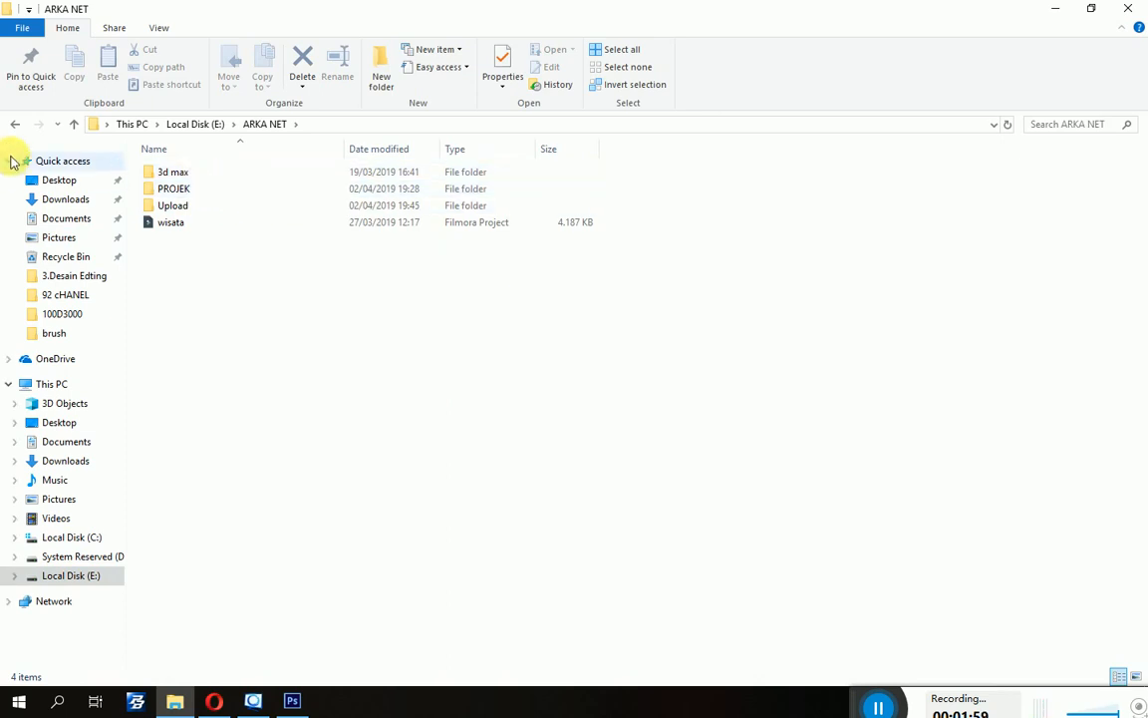
{"action": "left_click", "coordinate": [15, 125]}
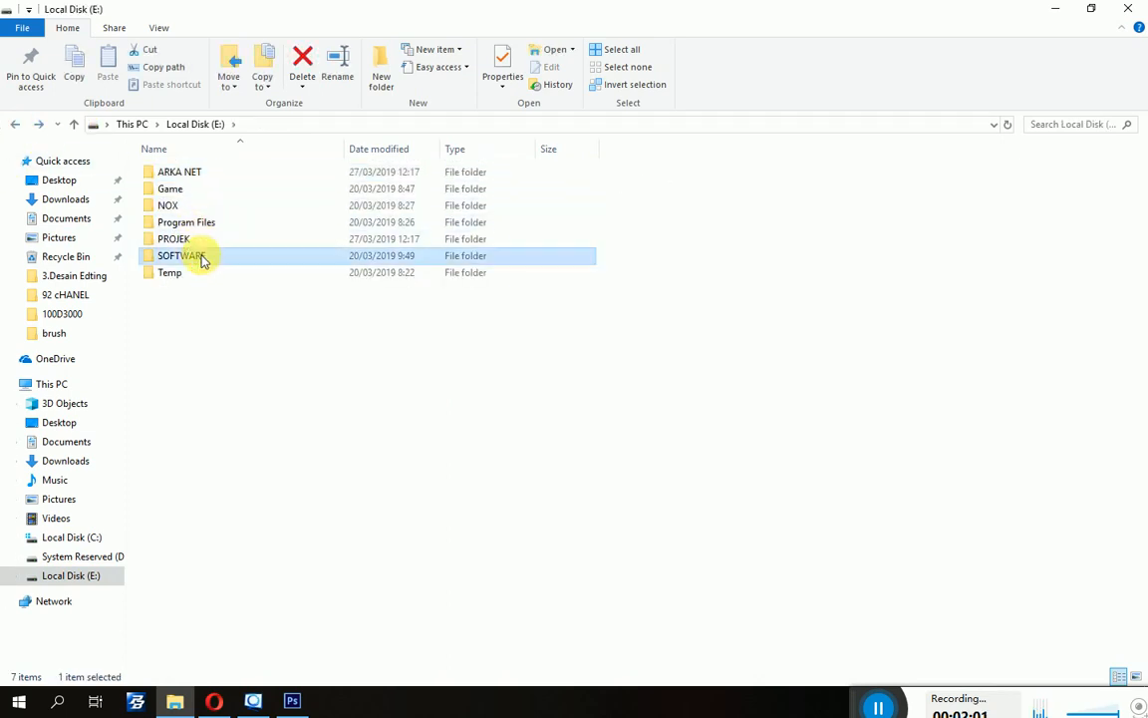
{"action": "double_click", "coordinate": [200, 255]}
{"action": "double_click", "coordinate": [207, 190]}
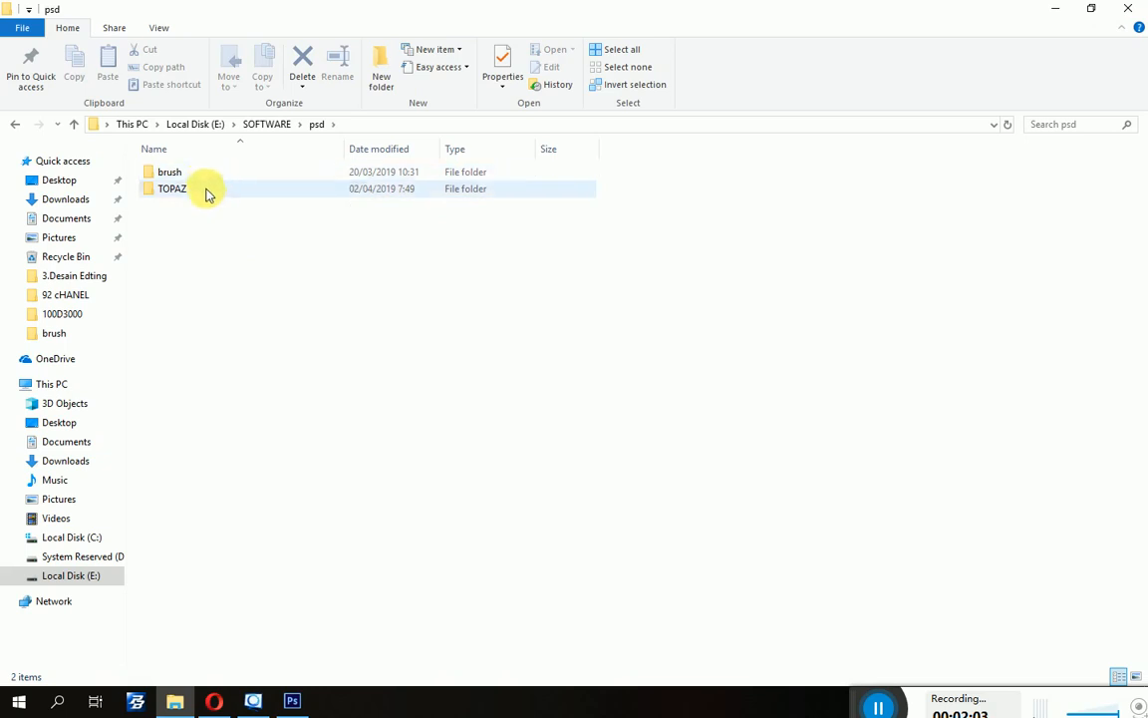
{"action": "double_click", "coordinate": [206, 188]}
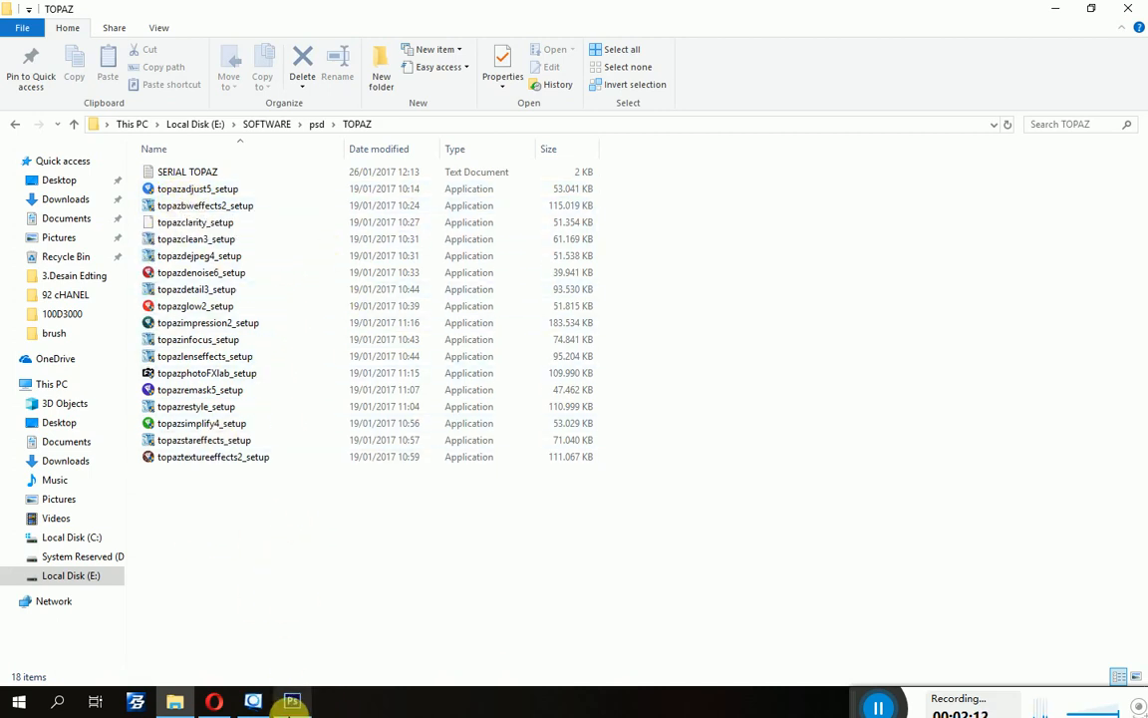
Quit Photoshop and install Topaz Adjust 5 V5.2.0 with topazadjust5_setup, accepting the license agreement and finishing the setup.
{"action": "left_click", "coordinate": [292, 701]}
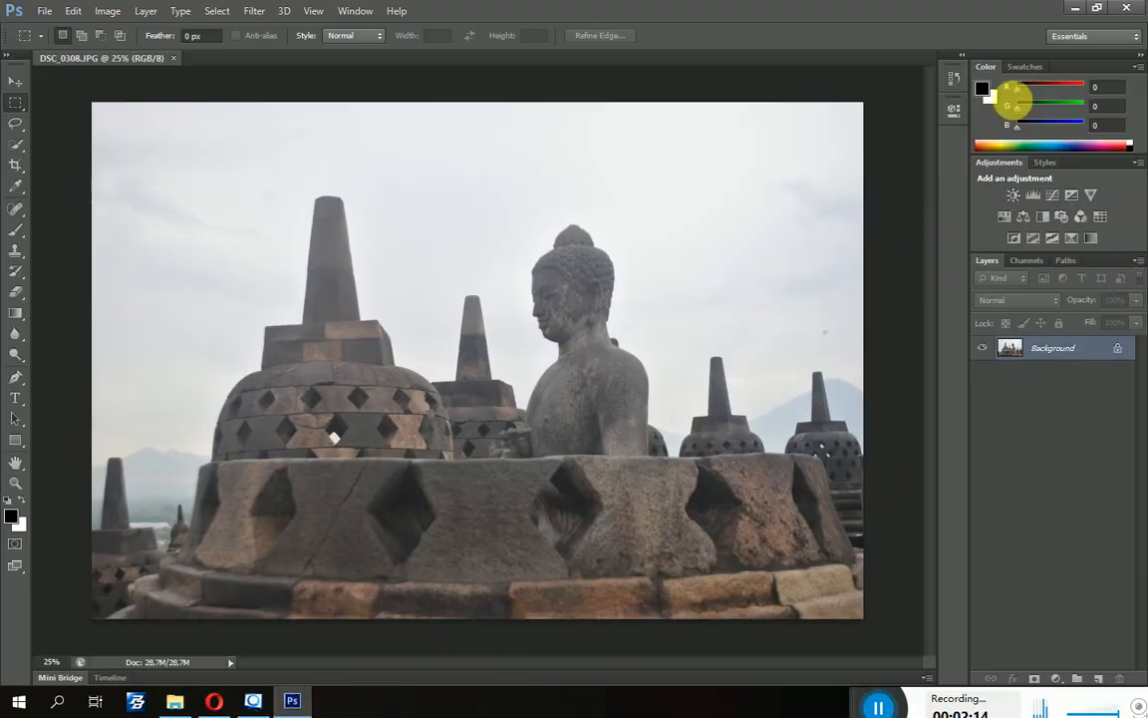
{"action": "left_click", "coordinate": [1124, 11]}
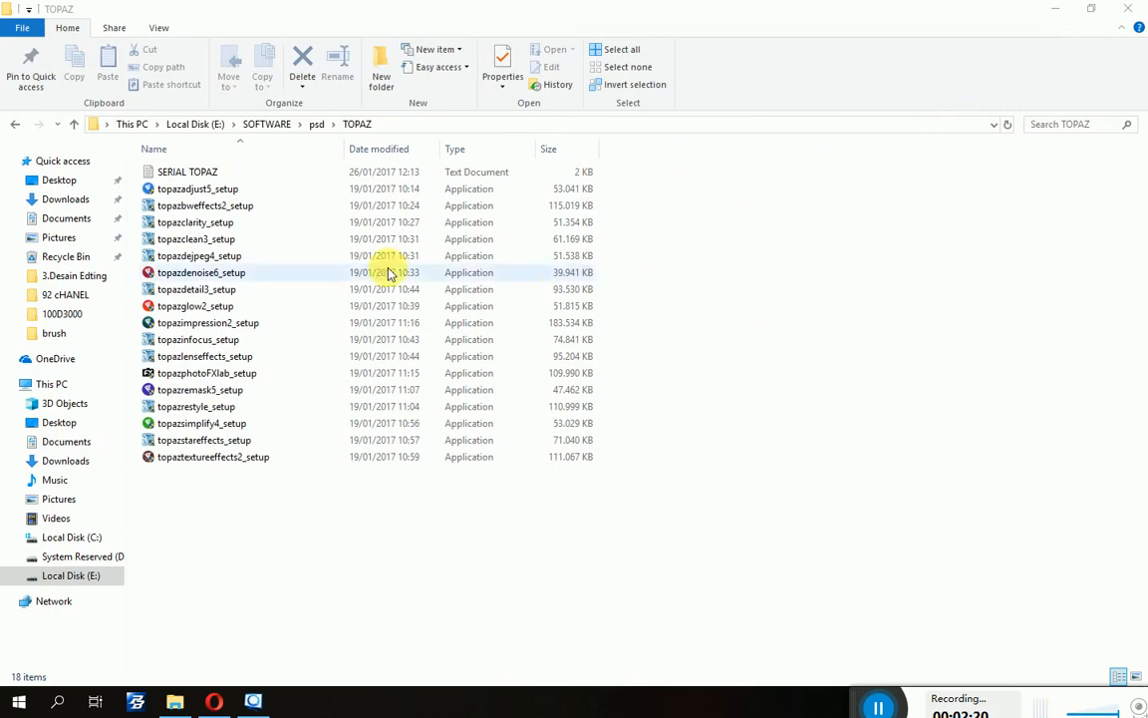
{"action": "left_click", "coordinate": [315, 197]}
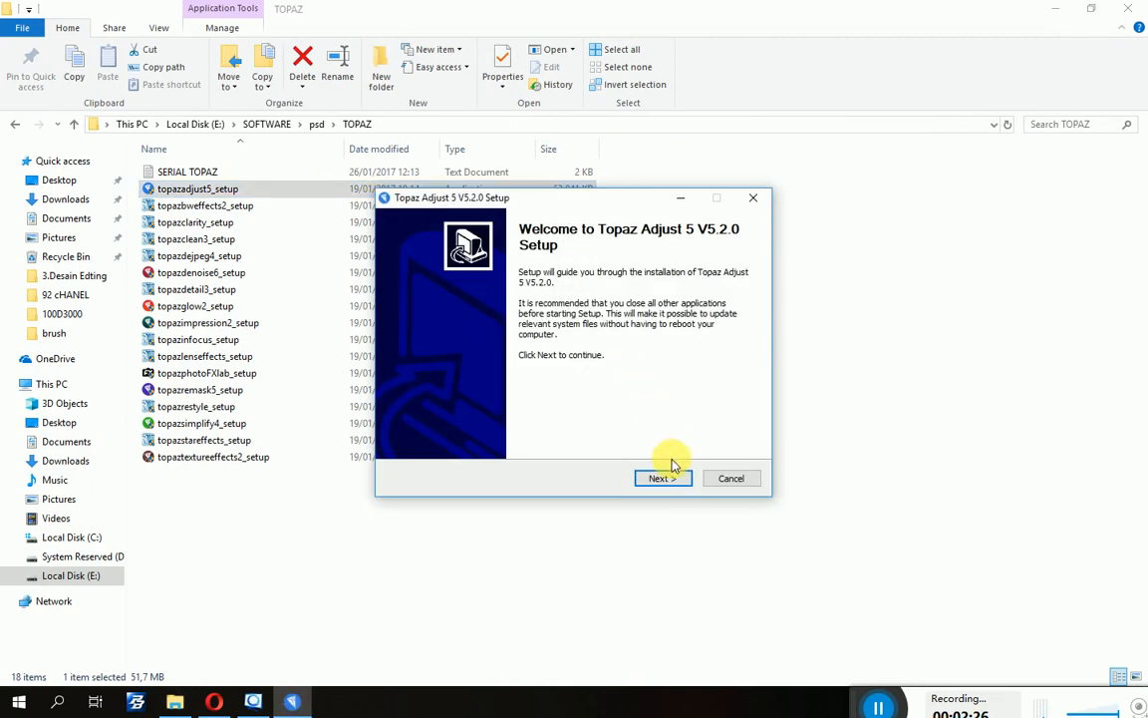
{"action": "left_click", "coordinate": [681, 485]}
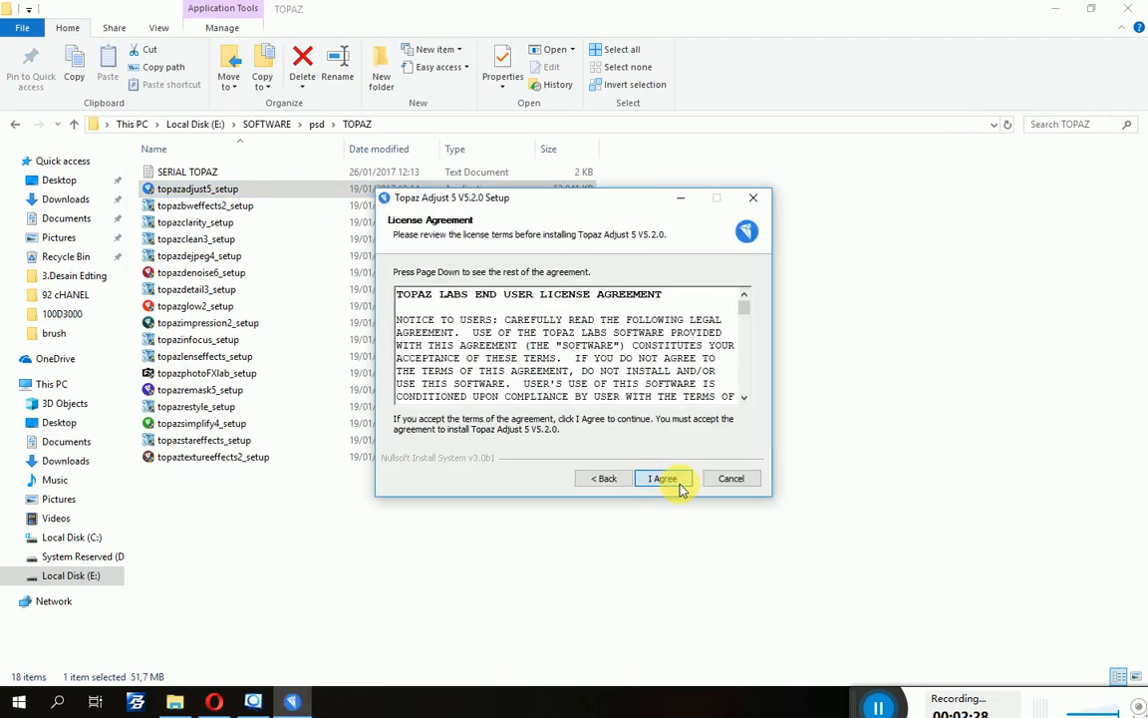
{"action": "left_click", "coordinate": [664, 478]}
{"action": "left_click", "coordinate": [664, 478]}
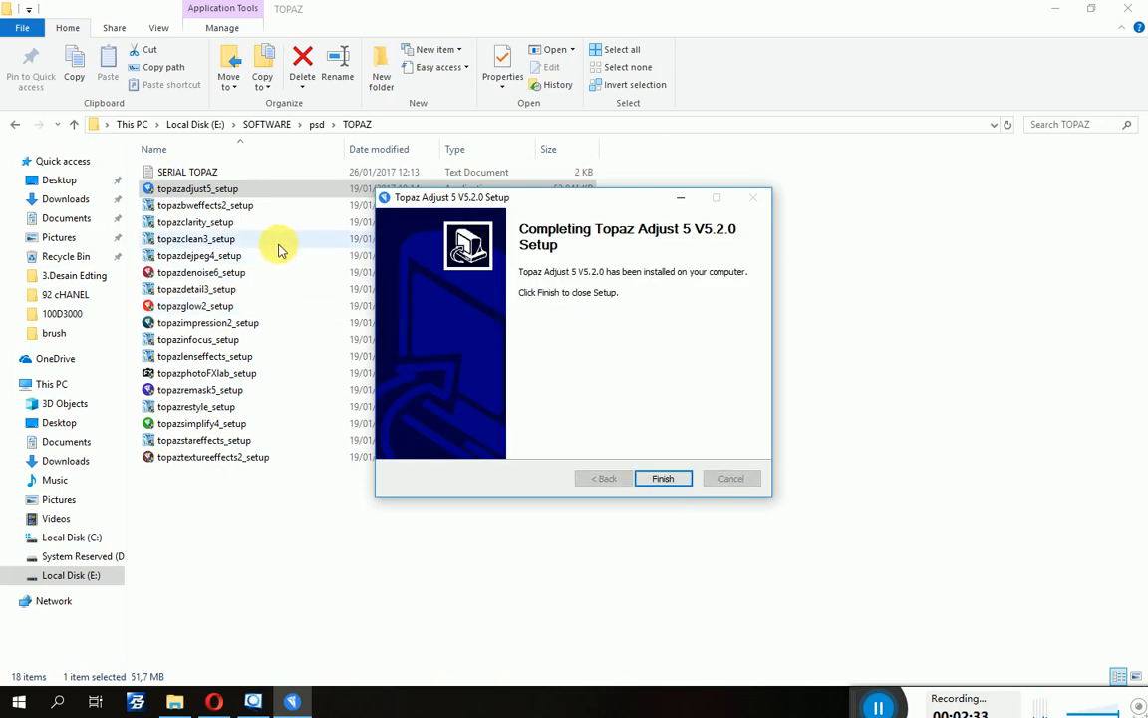
{"action": "left_click", "coordinate": [164, 192]}
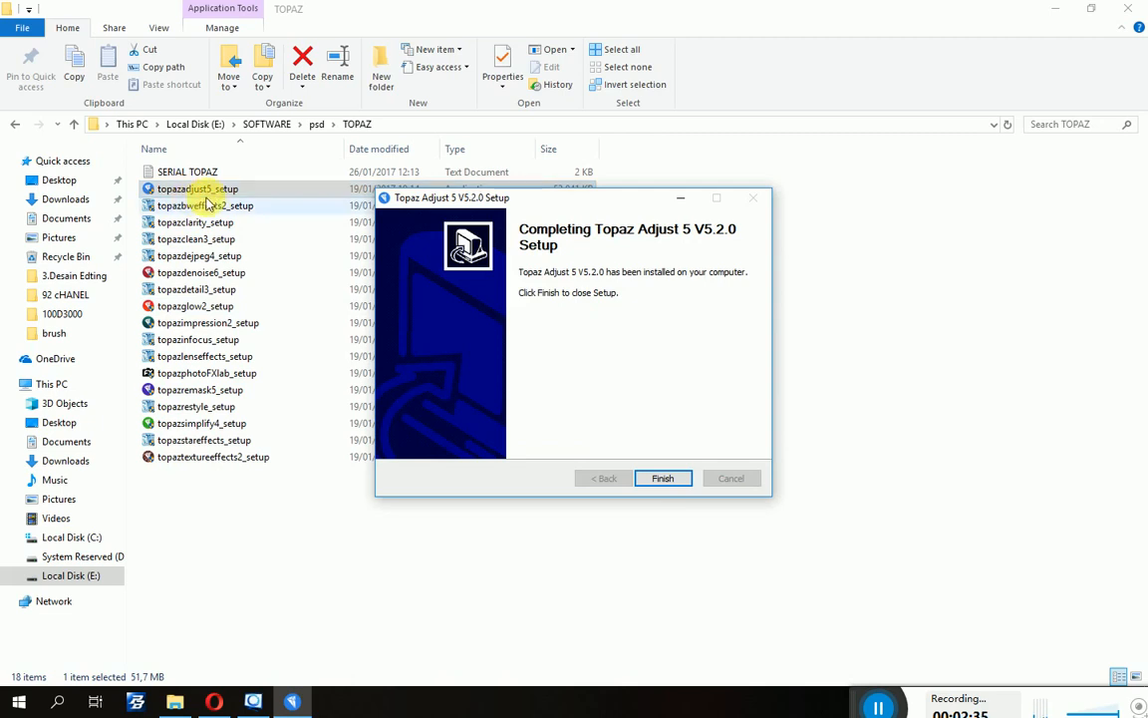
{"action": "left_click", "coordinate": [663, 478]}
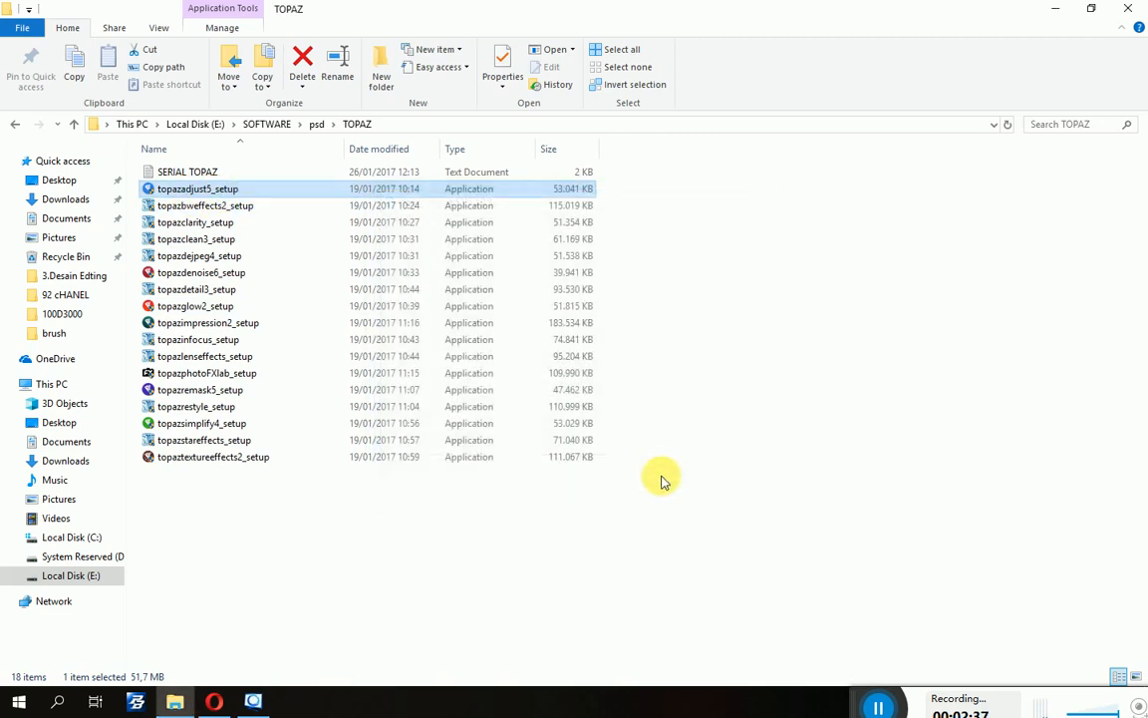
Minimize File Explorer, try to launch Adobe Photoshop CS6 Extended, and quit at the sign-in window.
{"action": "left_click", "coordinate": [1036, 11]}
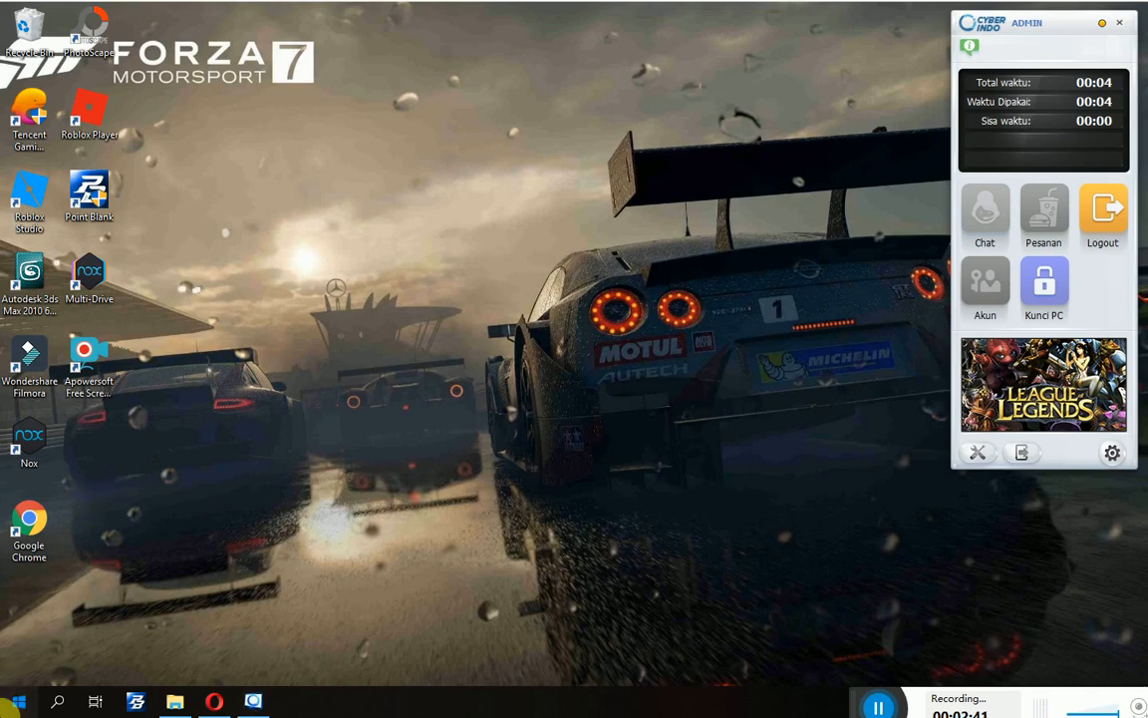
{"action": "left_click", "coordinate": [11, 704]}
{"action": "left_click", "coordinate": [128, 272]}
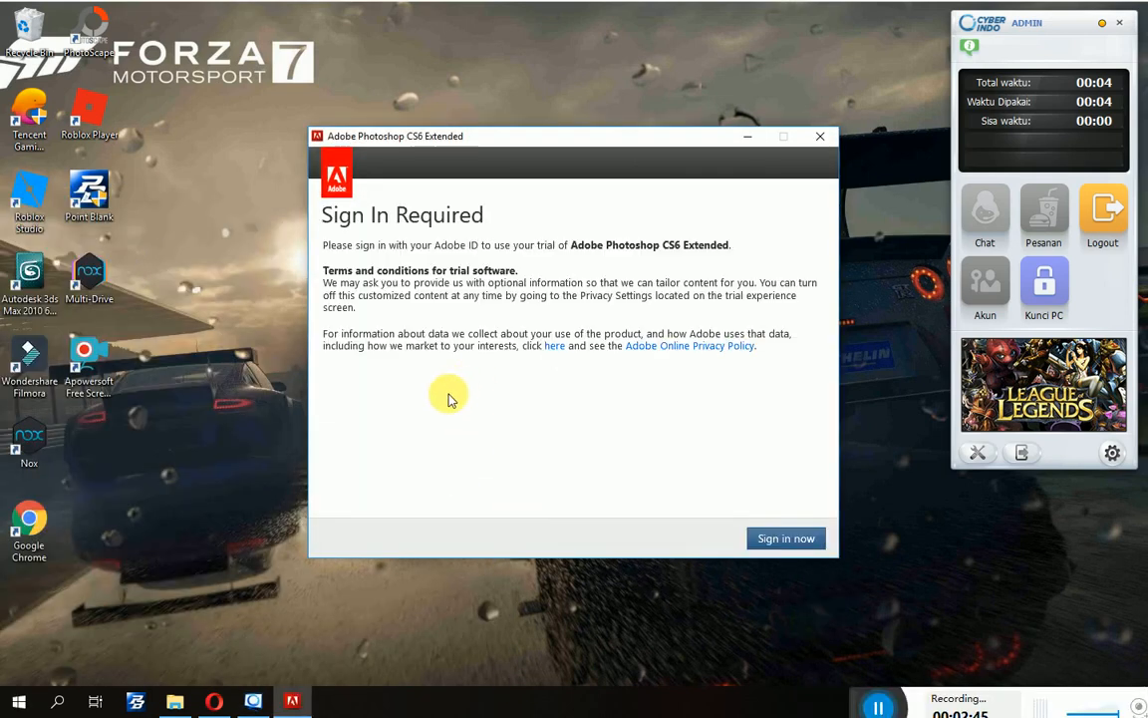
{"action": "left_click", "coordinate": [820, 136]}
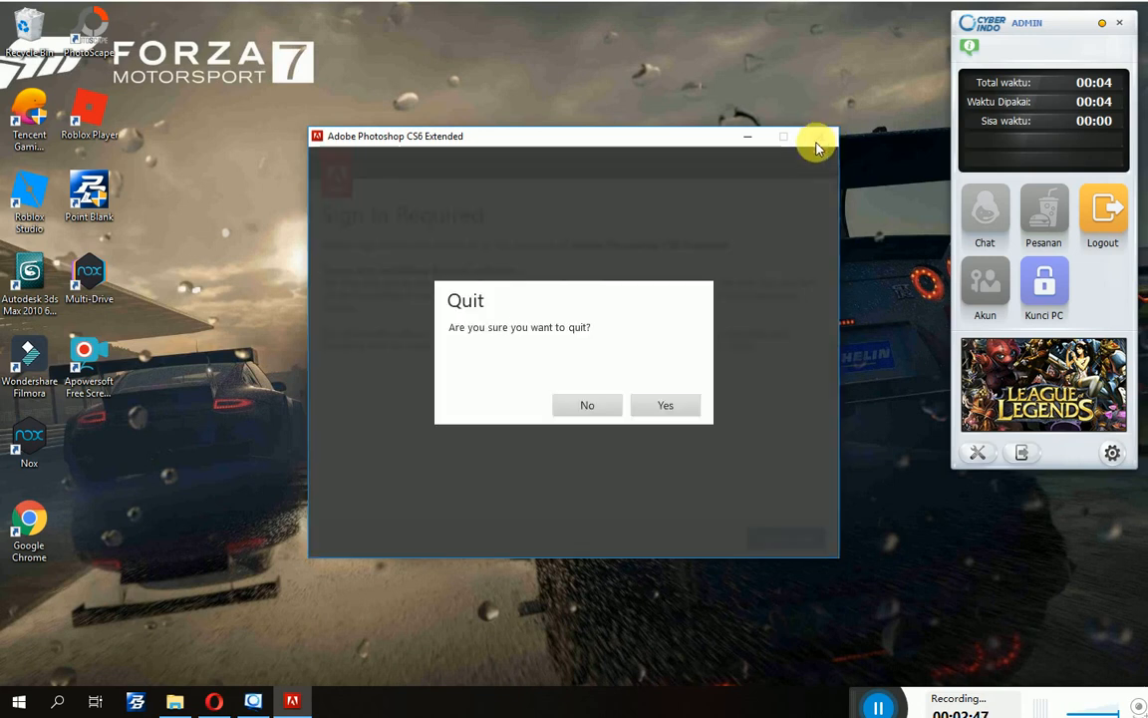
{"action": "left_click", "coordinate": [653, 406]}
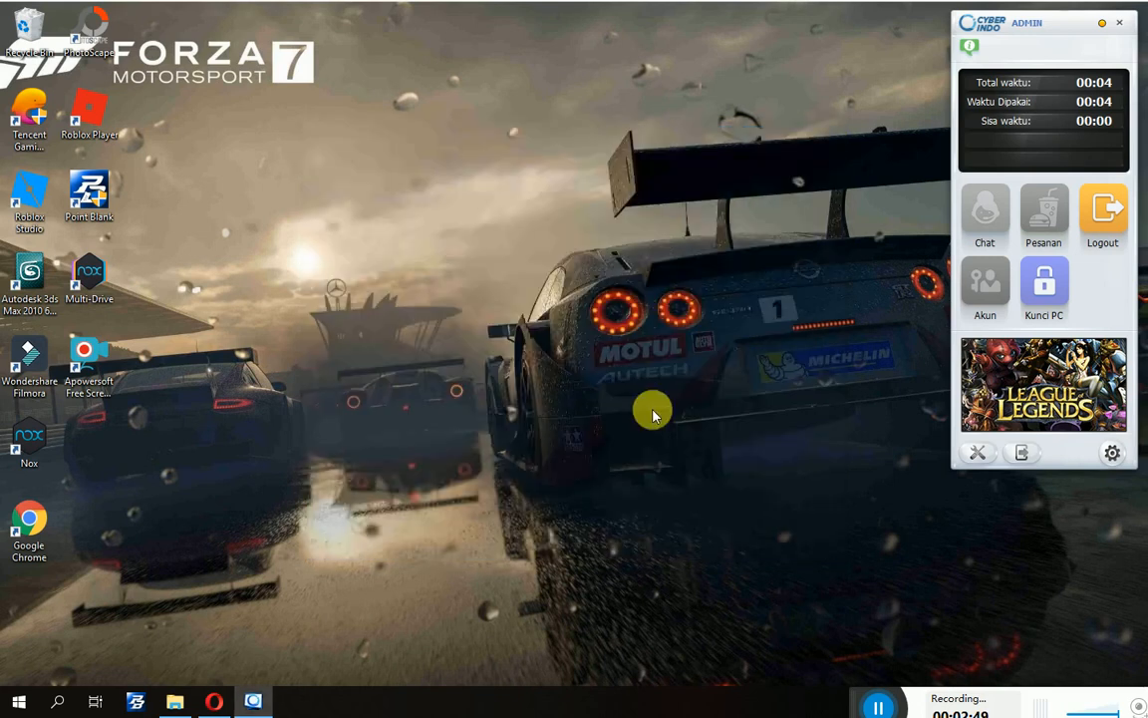
{"action": "left_click_drag", "start_coordinate": [857, 704], "coordinate": [457, 623]}
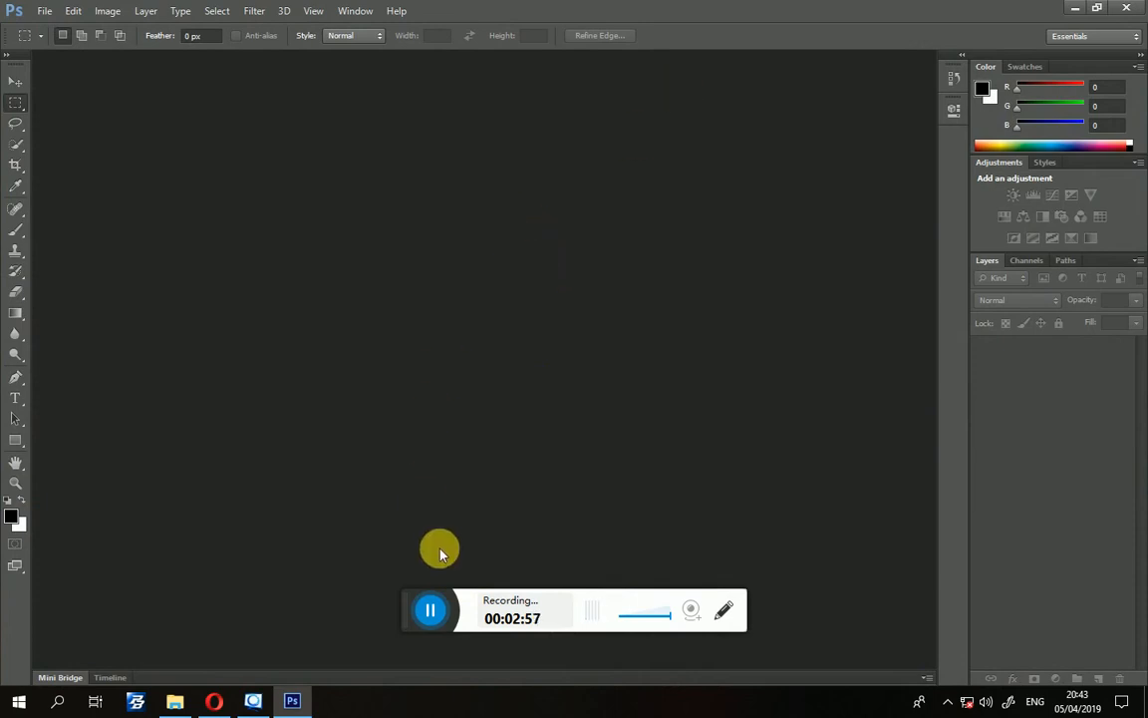
{"action": "left_click_drag", "start_coordinate": [416, 595], "coordinate": [962, 568]}
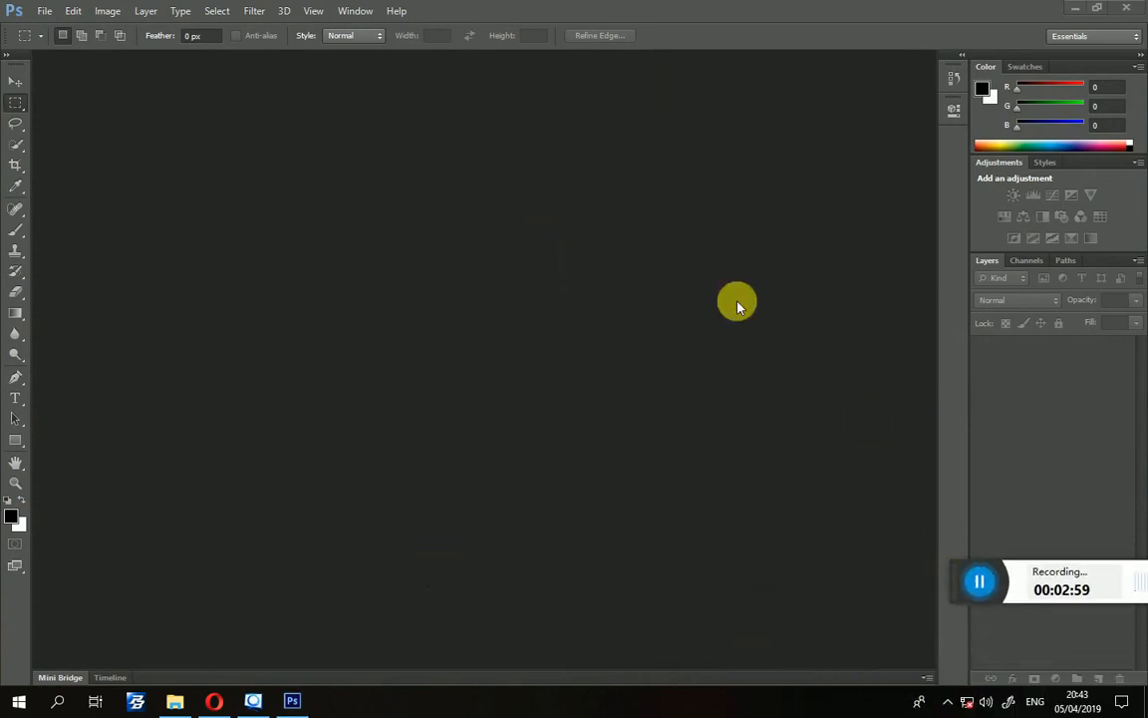
{"action": "left_click", "coordinate": [244, 12]}
{"action": "mouse_move", "coordinate": [284, 11]}
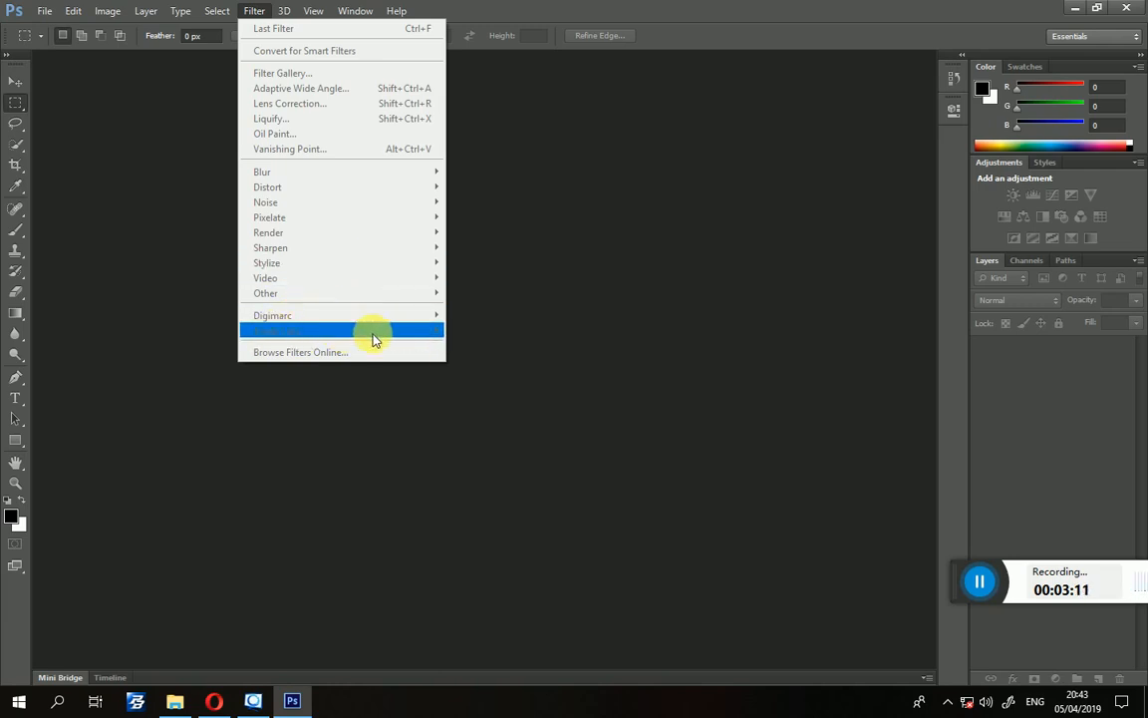
{"action": "left_click", "coordinate": [521, 327]}
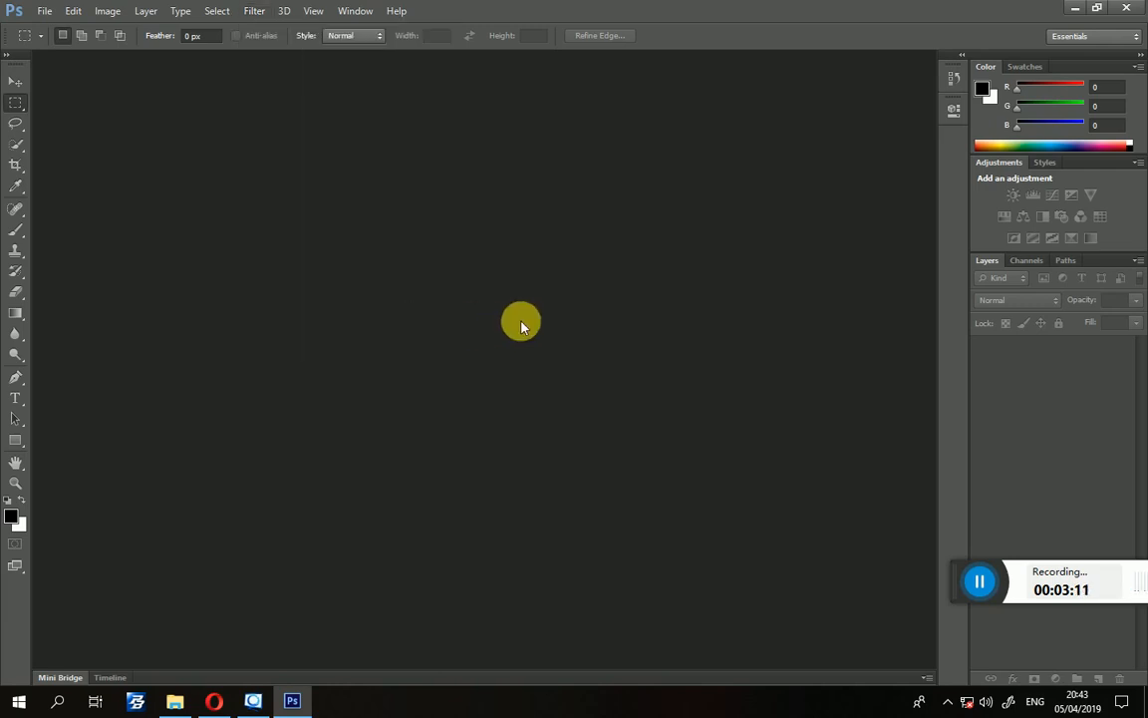
Open DSC_0308 from the Pictures folder in Photoshop and display the Topaz Labs filters.
{"action": "left_click", "coordinate": [177, 704]}
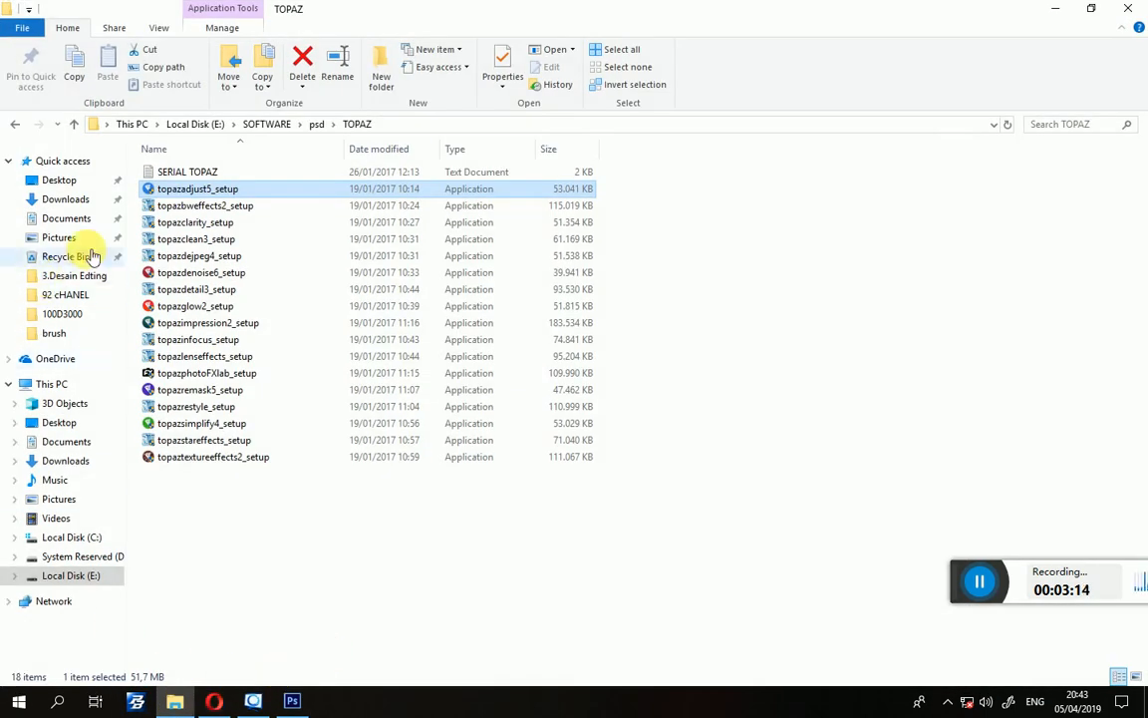
{"action": "left_click", "coordinate": [59, 237]}
{"action": "left_click_drag", "start_coordinate": [607, 194], "coordinate": [387, 470]}
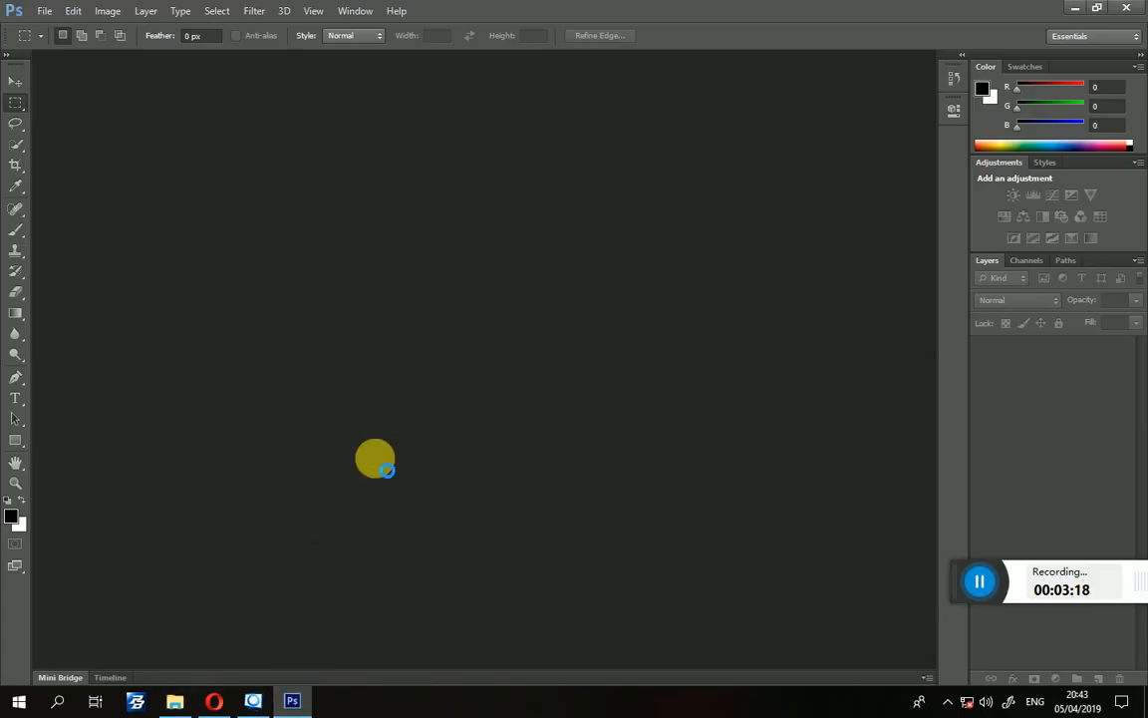
{"action": "left_click", "coordinate": [256, 11]}
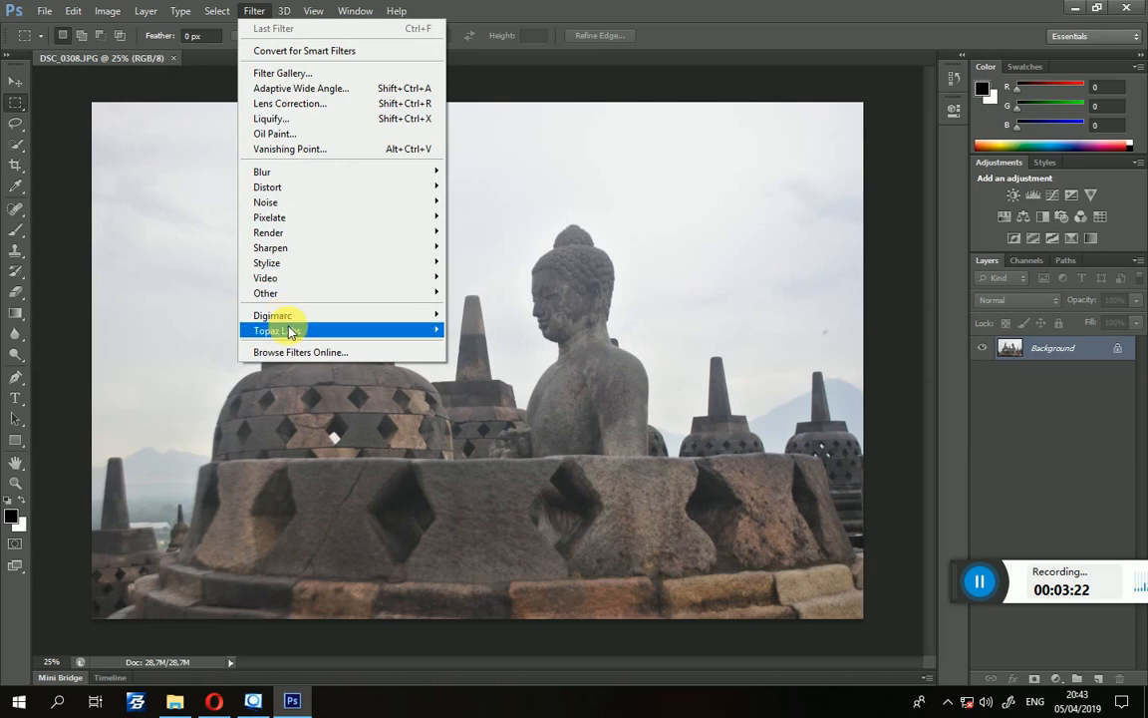
{"action": "mouse_move", "coordinate": [397, 330]}
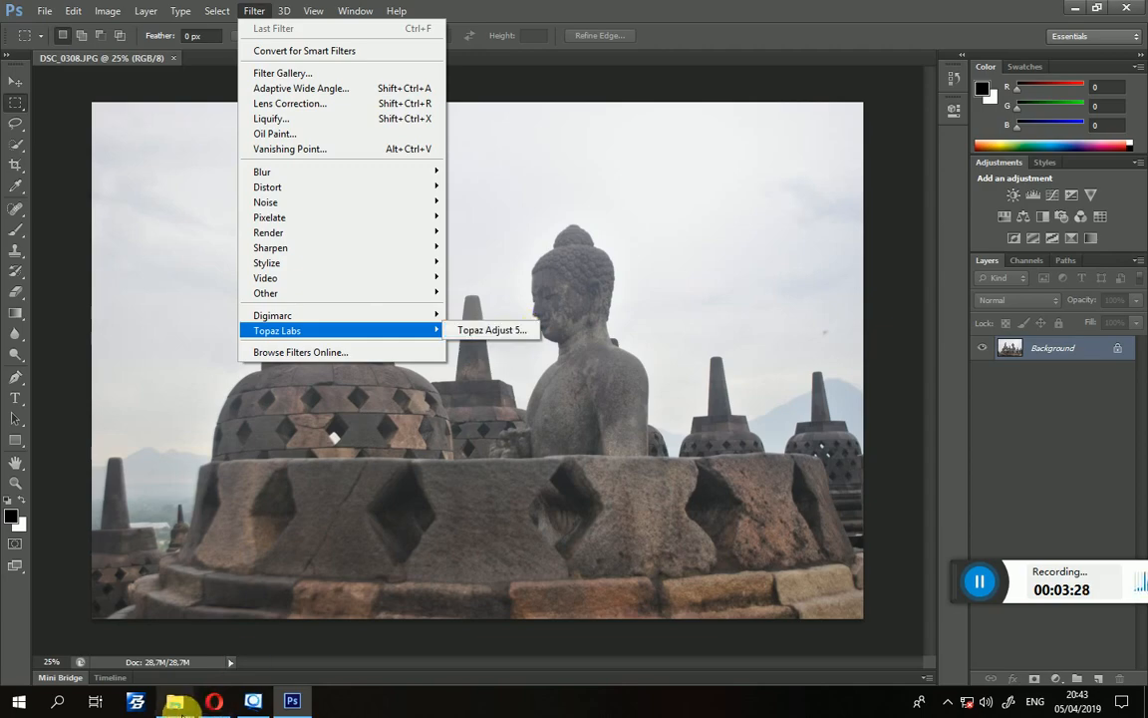
Return File Explorer to the TOPAZ folder, switch back to Photoshop and launch the Topaz Adjust 5 filter on the photo.
{"action": "key", "text": "alt+Tab"}
{"action": "left_click", "coordinate": [15, 124]}
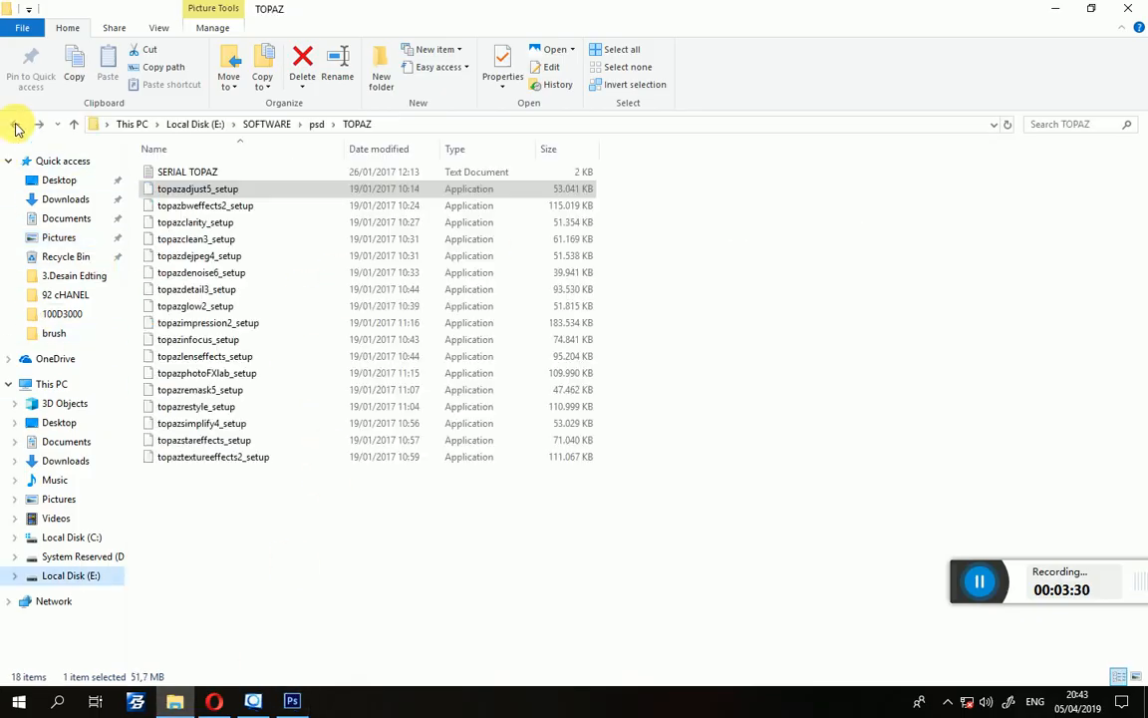
{"action": "left_click", "coordinate": [287, 704]}
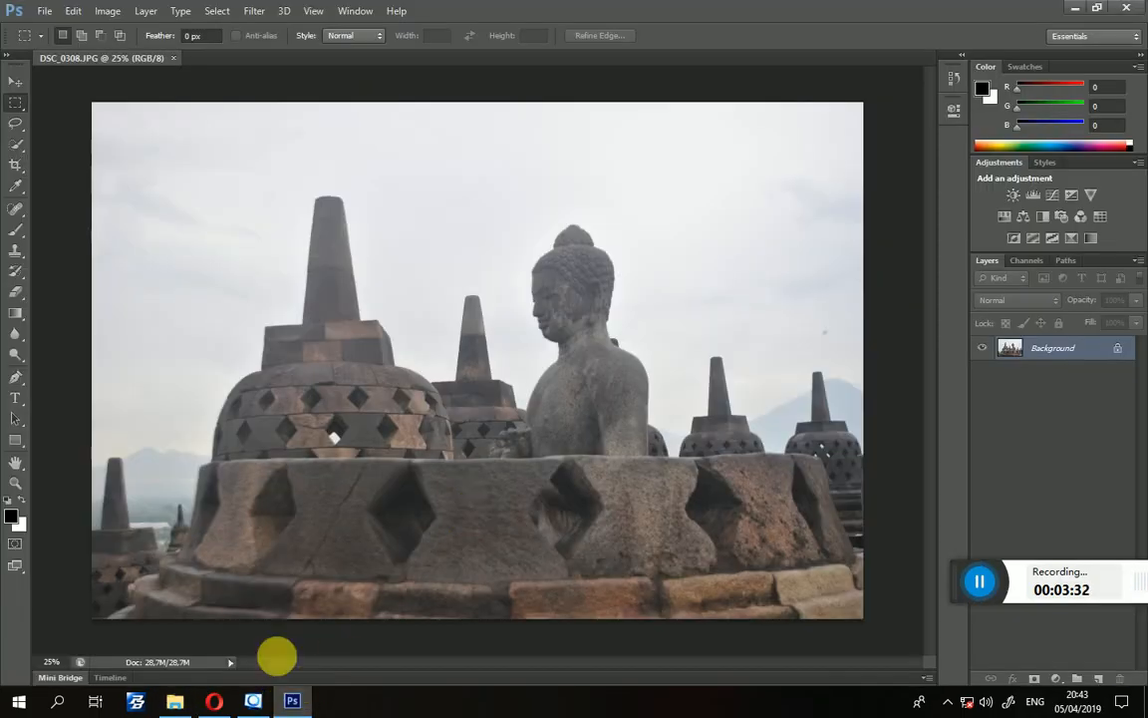
{"action": "left_click", "coordinate": [254, 11]}
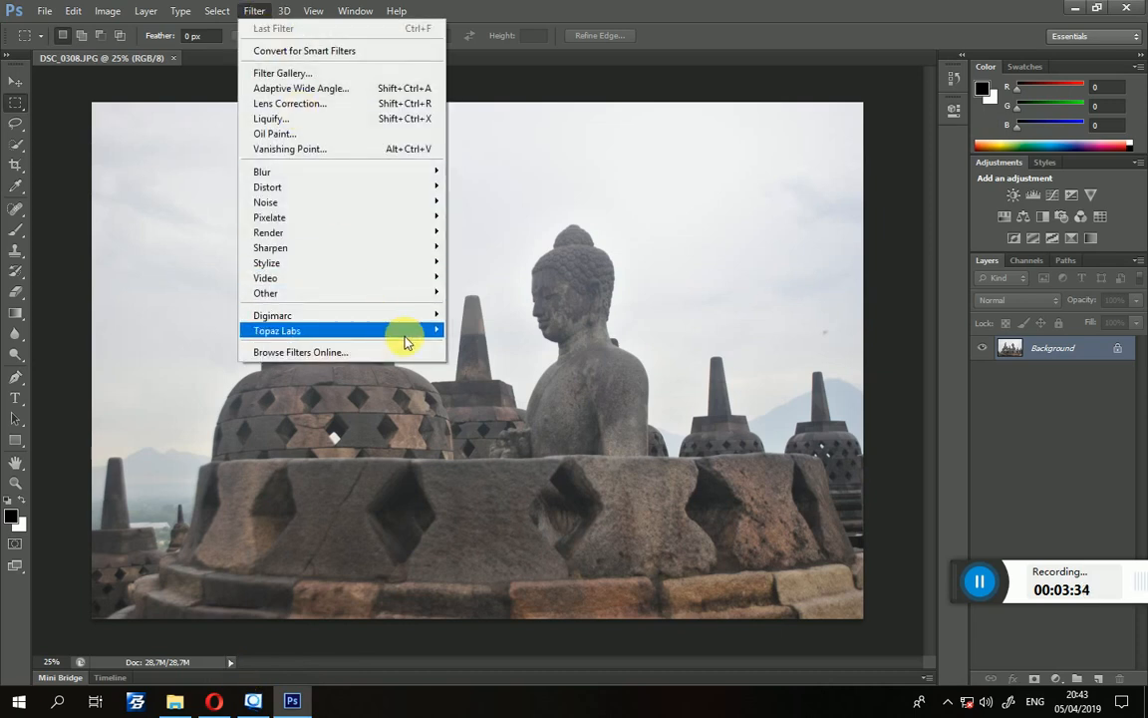
{"action": "mouse_move", "coordinate": [405, 329]}
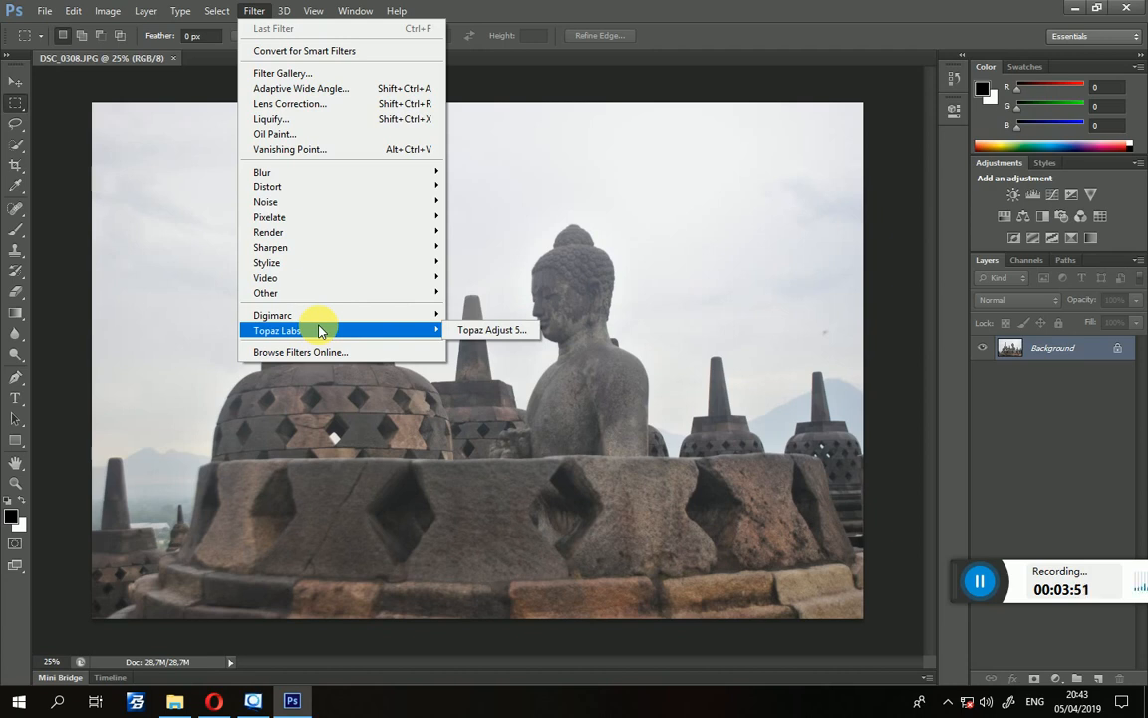
{"action": "left_click", "coordinate": [472, 333]}
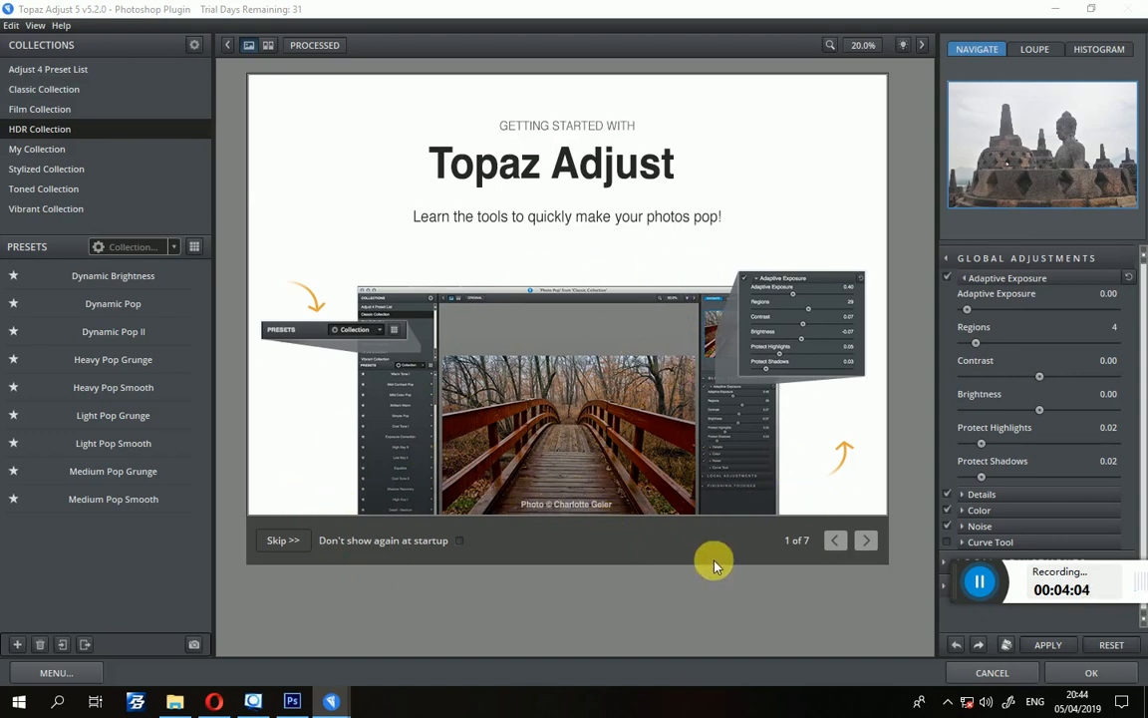
Go through all seven pages of the Topaz Adjust getting-started guide and dismiss it.
{"action": "left_click", "coordinate": [866, 540]}
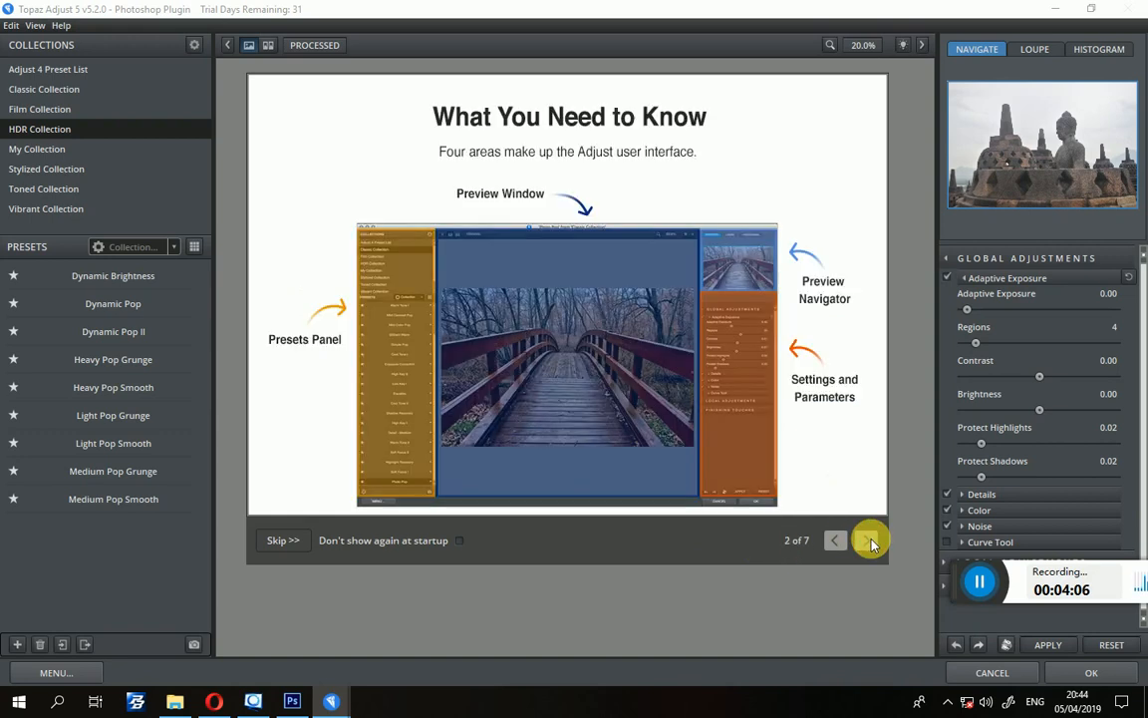
{"action": "left_click", "coordinate": [869, 541]}
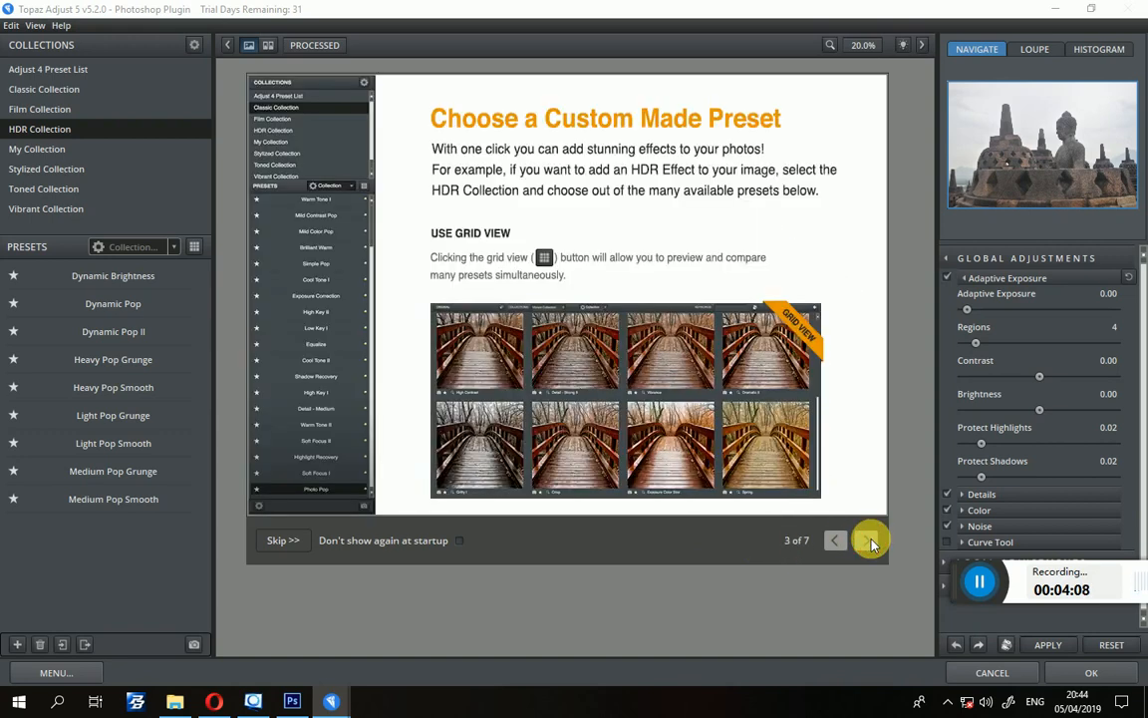
{"action": "left_click", "coordinate": [870, 541]}
{"action": "left_click", "coordinate": [870, 542]}
{"action": "left_click", "coordinate": [870, 541]}
{"action": "left_click", "coordinate": [870, 541]}
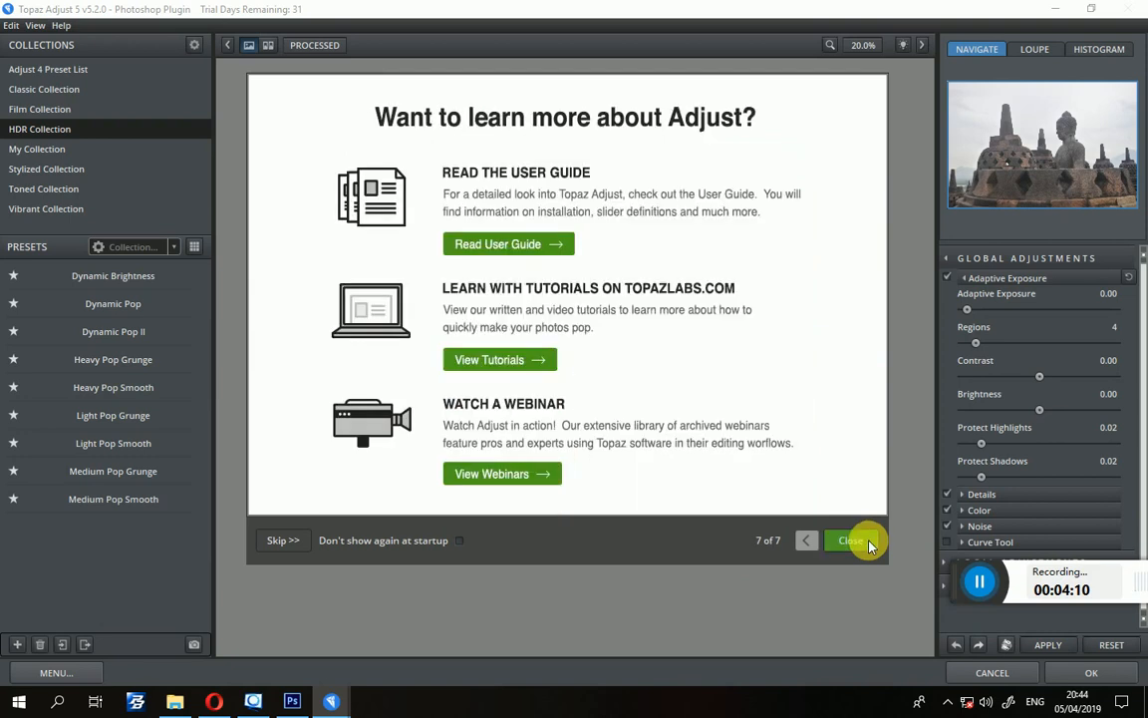
{"action": "left_click", "coordinate": [279, 541]}
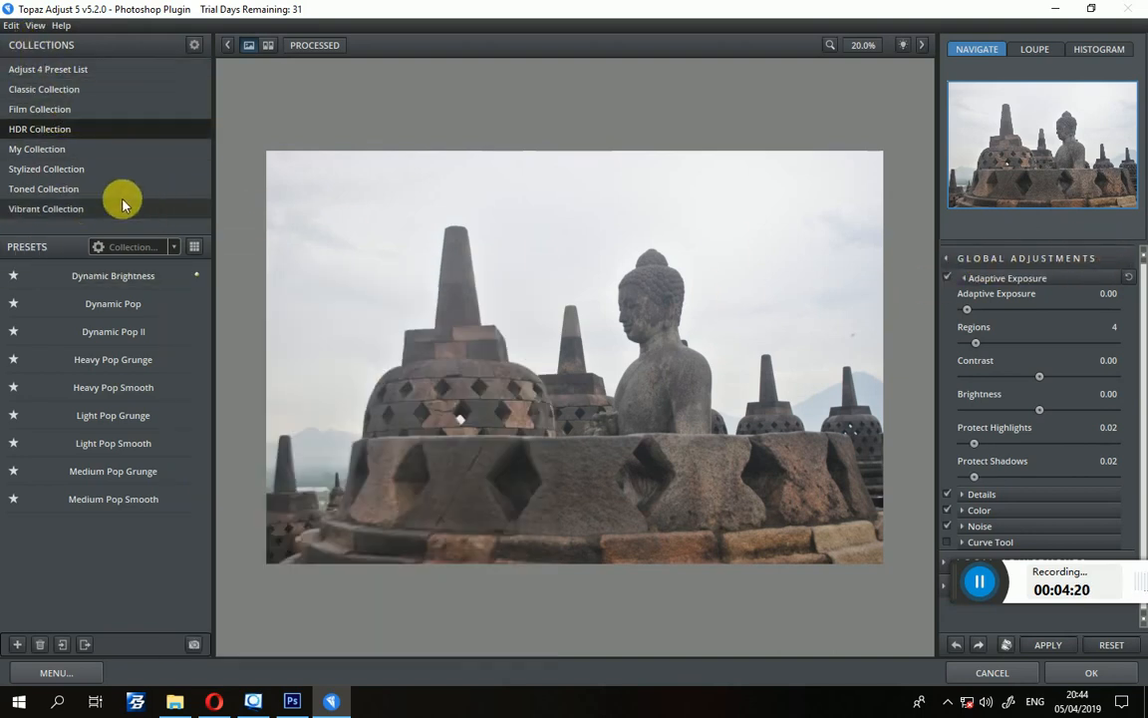
Browse the Adjust 4 Preset List, open the Classic Collection, and set Adaptive Exposure to 0.69 and Regions to 14.
{"action": "left_click", "coordinate": [72, 71]}
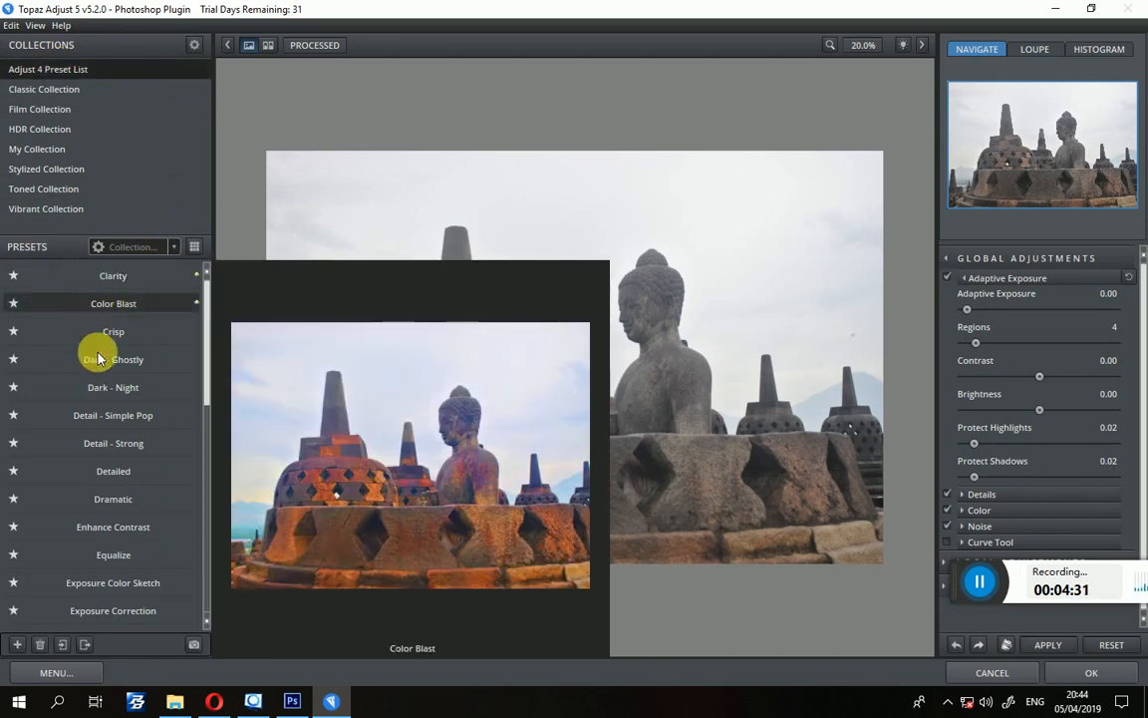
{"action": "left_click", "coordinate": [46, 92]}
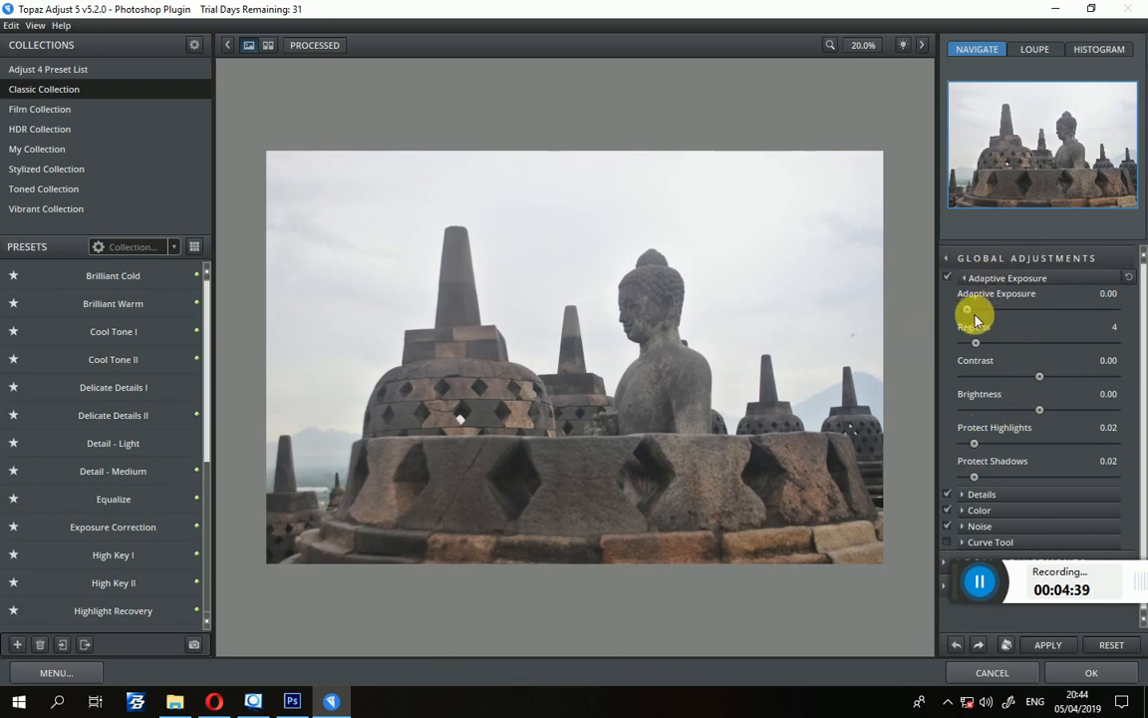
{"action": "left_click_drag", "start_coordinate": [1012, 312], "coordinate": [1066, 310]}
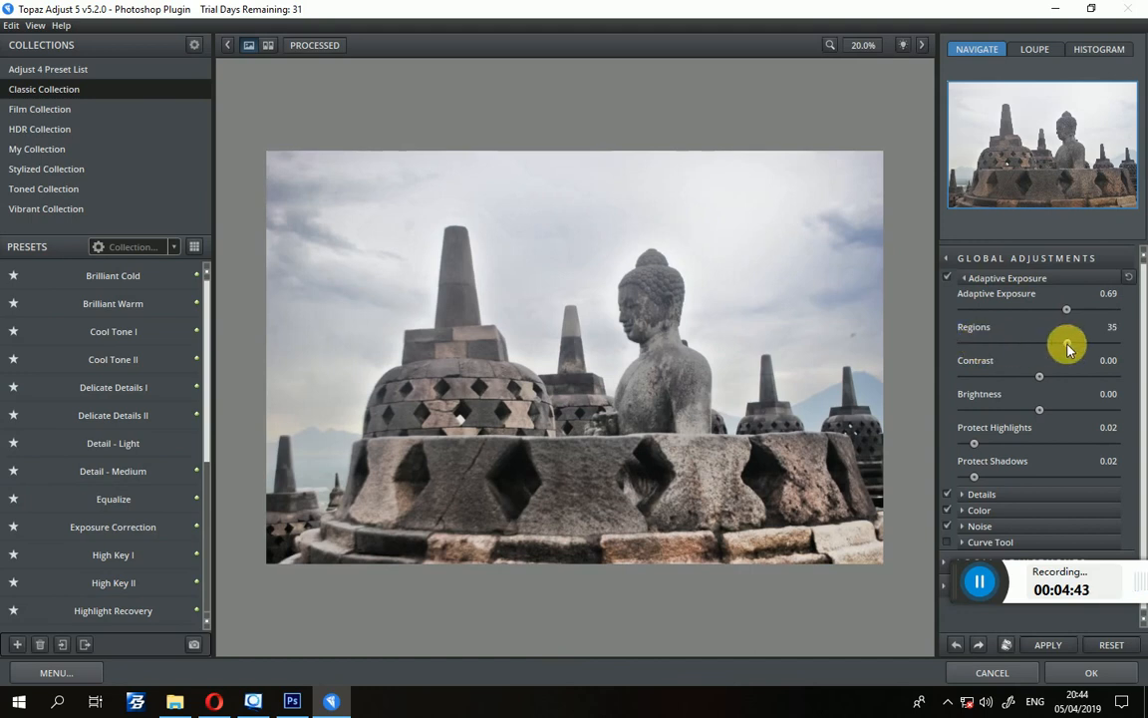
{"action": "left_click_drag", "start_coordinate": [975, 344], "coordinate": [1003, 343]}
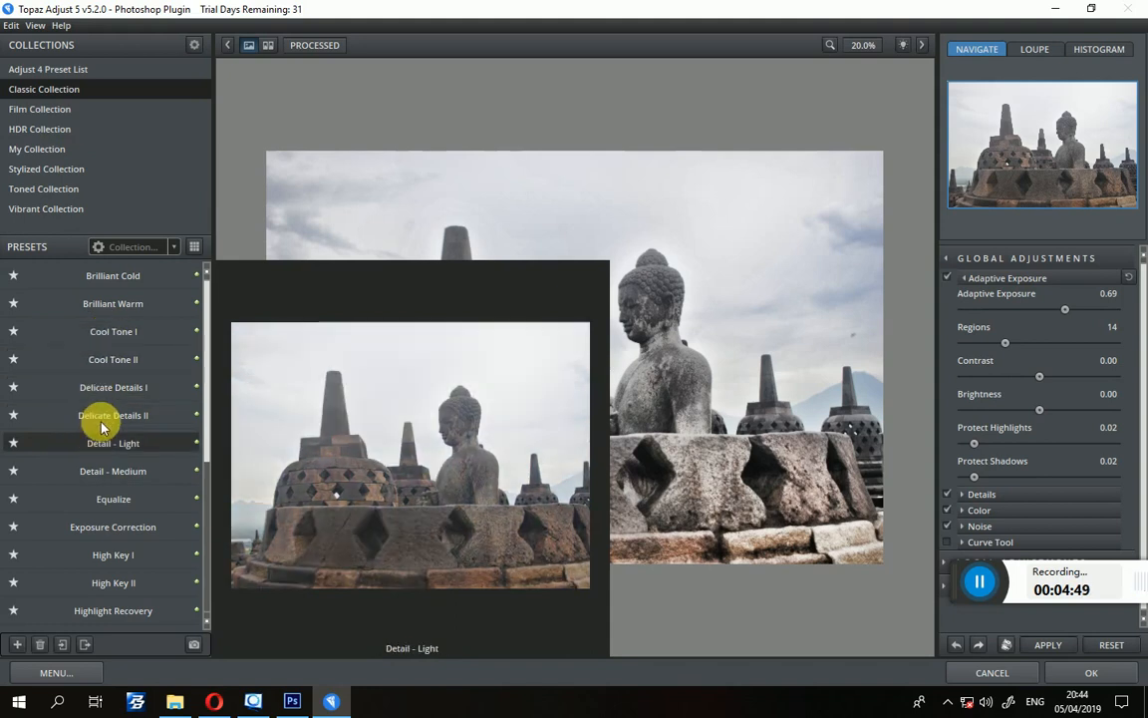
Try the Brilliant Warm, Cool Tone I and Cool Tone II presets on the photo, ending with High Key I.
{"action": "left_click", "coordinate": [114, 304]}
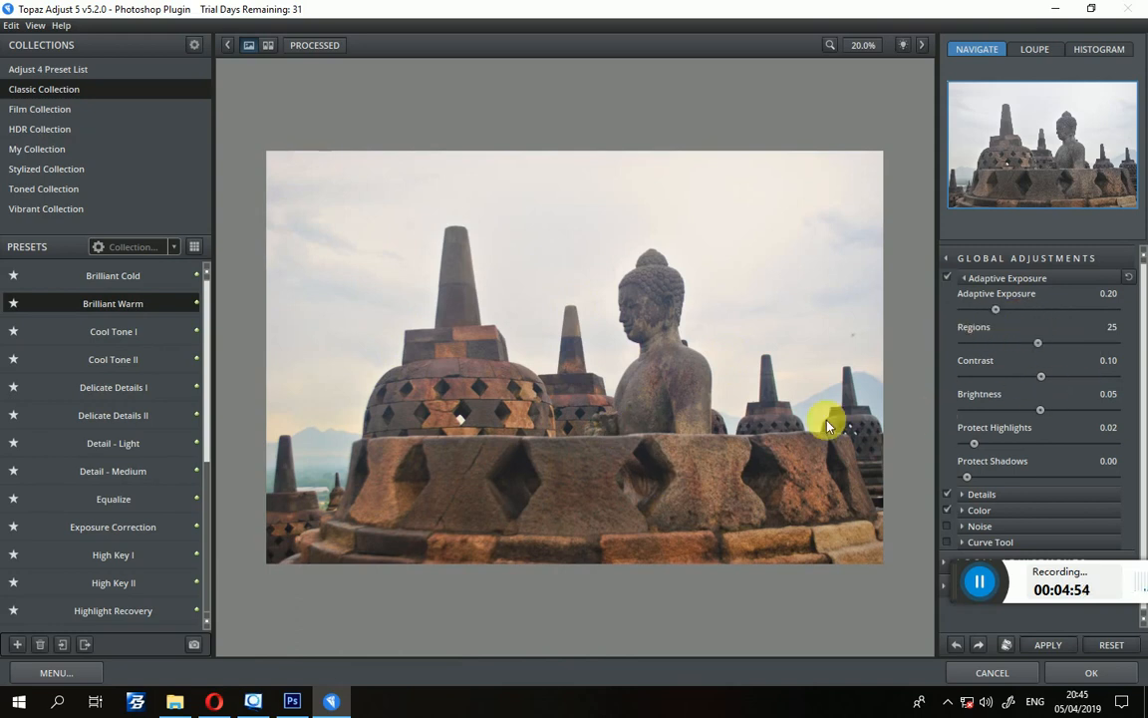
{"action": "left_click", "coordinate": [129, 330]}
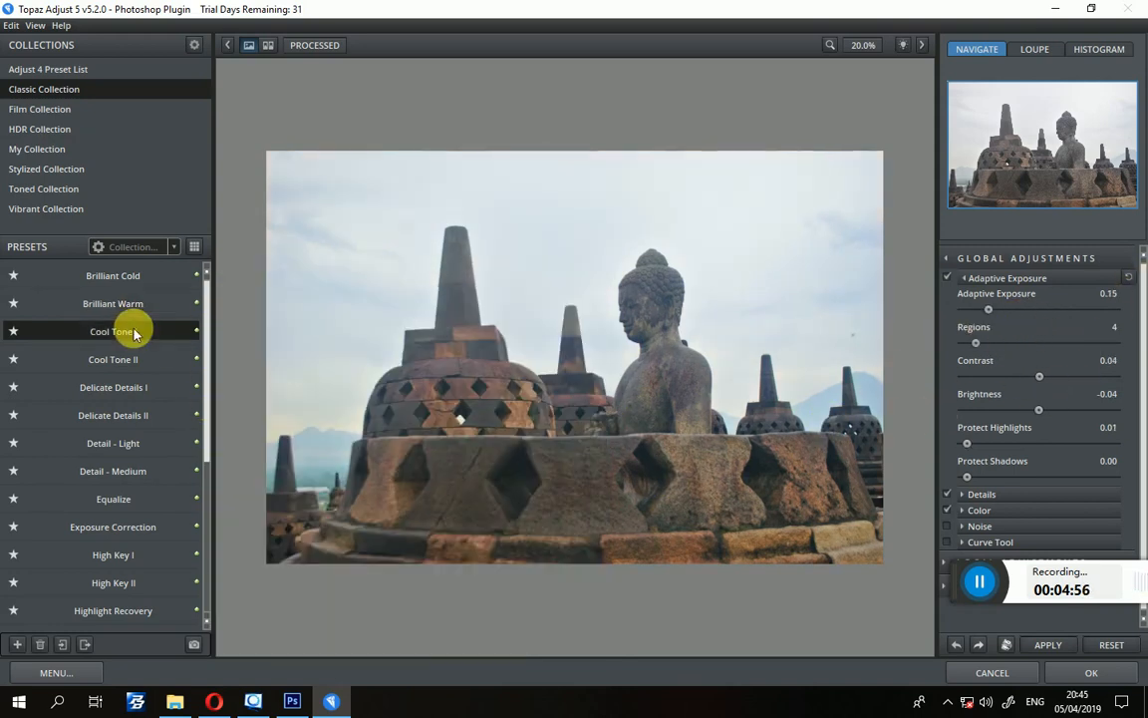
{"action": "left_click", "coordinate": [133, 360]}
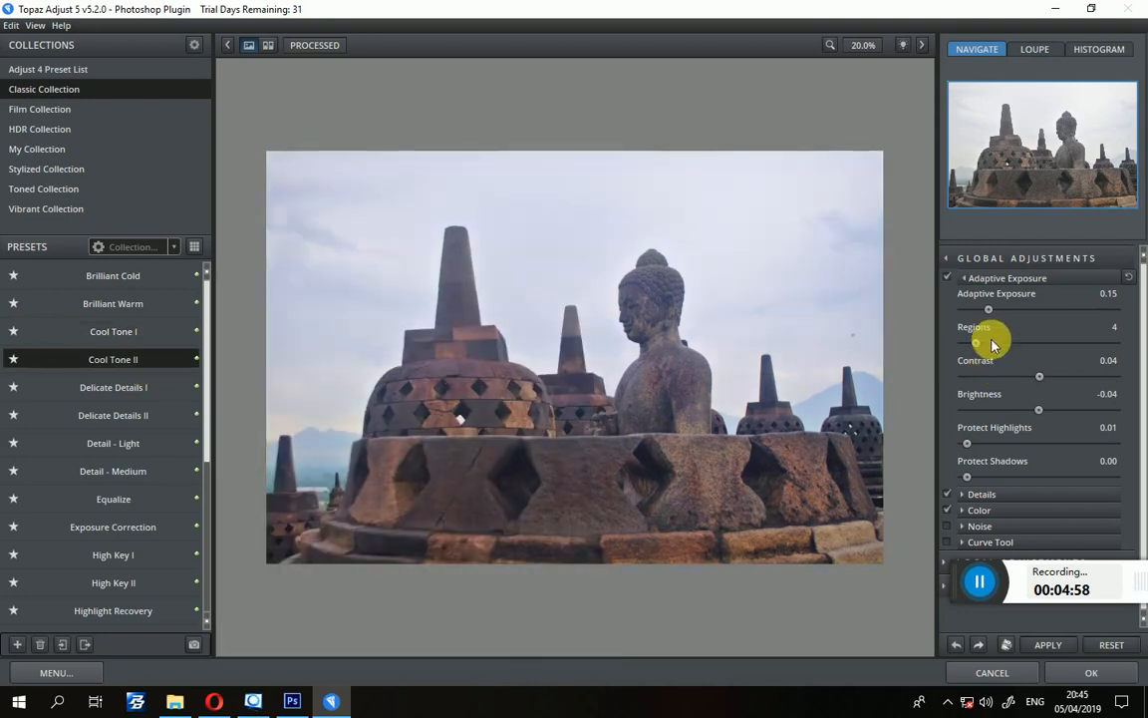
{"action": "left_click", "coordinate": [114, 564]}
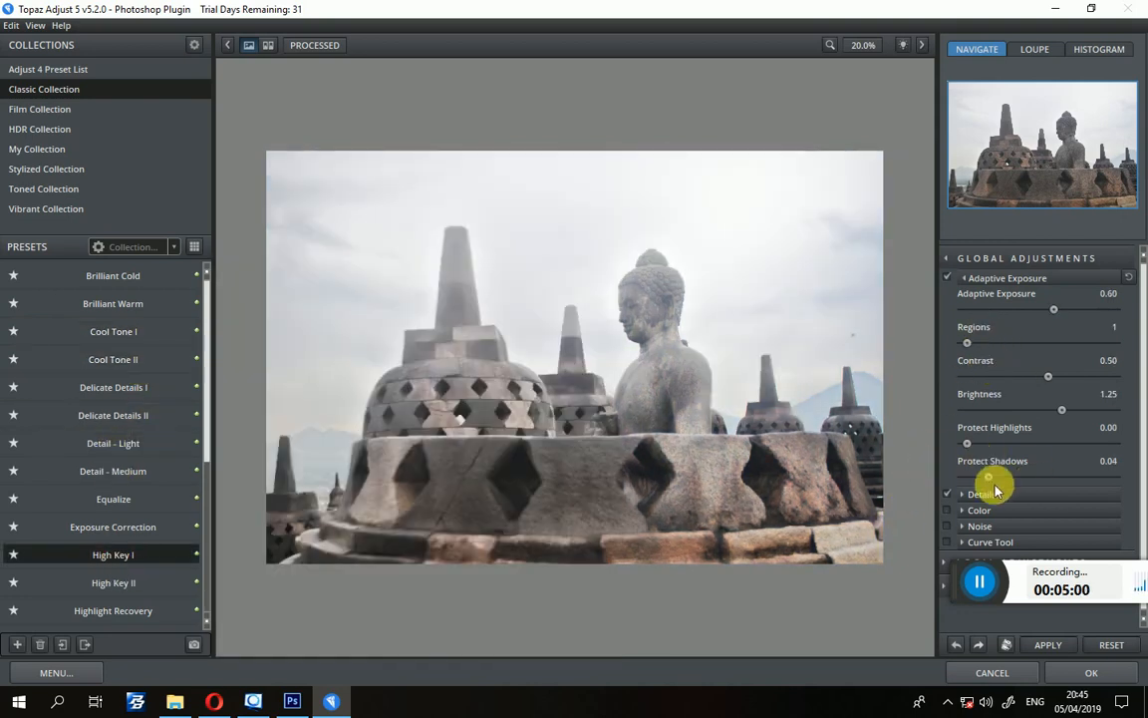
Examine the photo with the loupe, the histogram and 100% zoom, ending in the navigator with the image fitted.
{"action": "left_click", "coordinate": [1048, 55]}
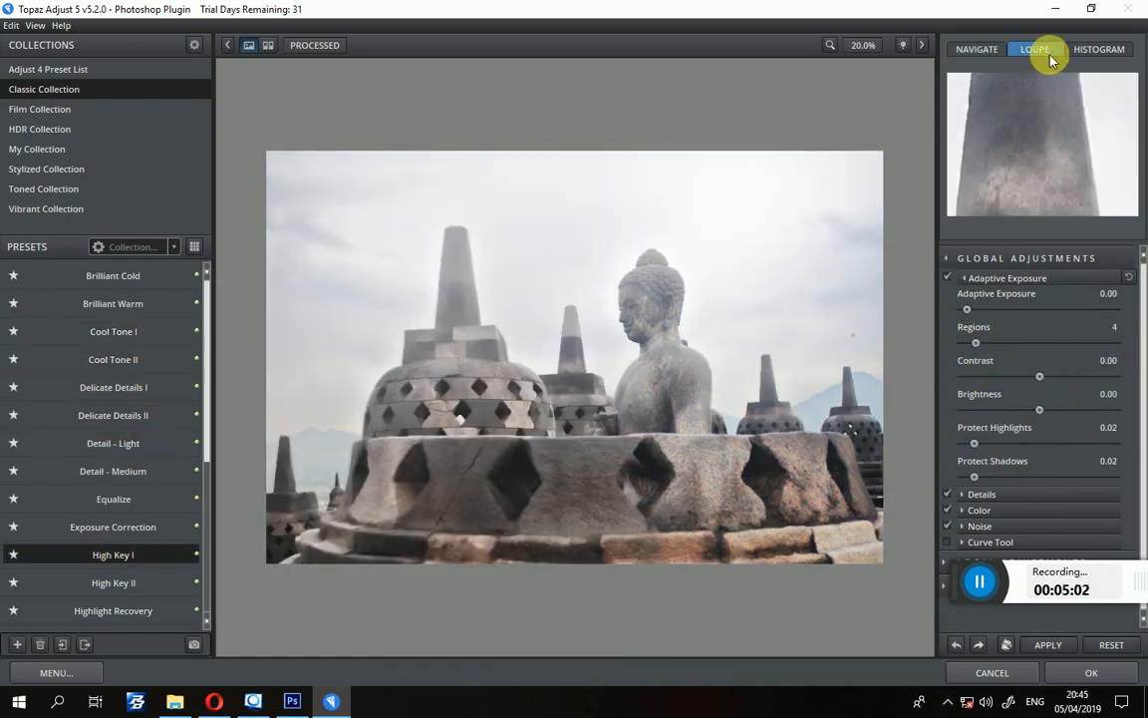
{"action": "left_click", "coordinate": [1087, 49]}
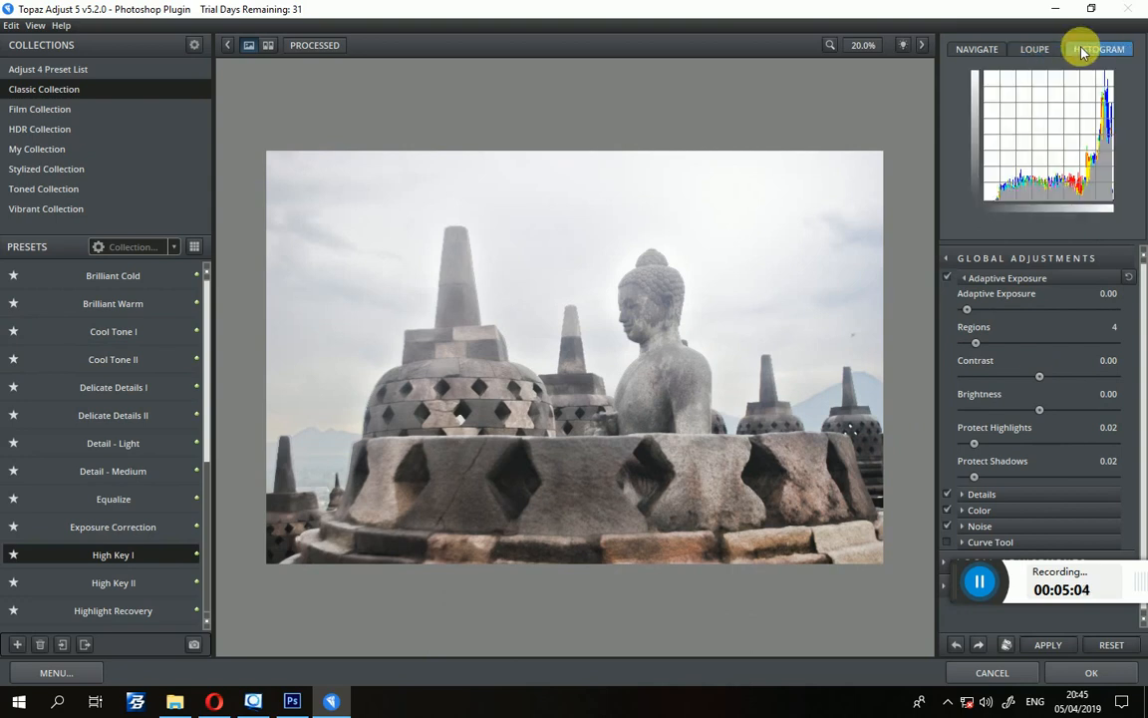
{"action": "left_click", "coordinate": [1029, 49]}
{"action": "left_click", "coordinate": [965, 52]}
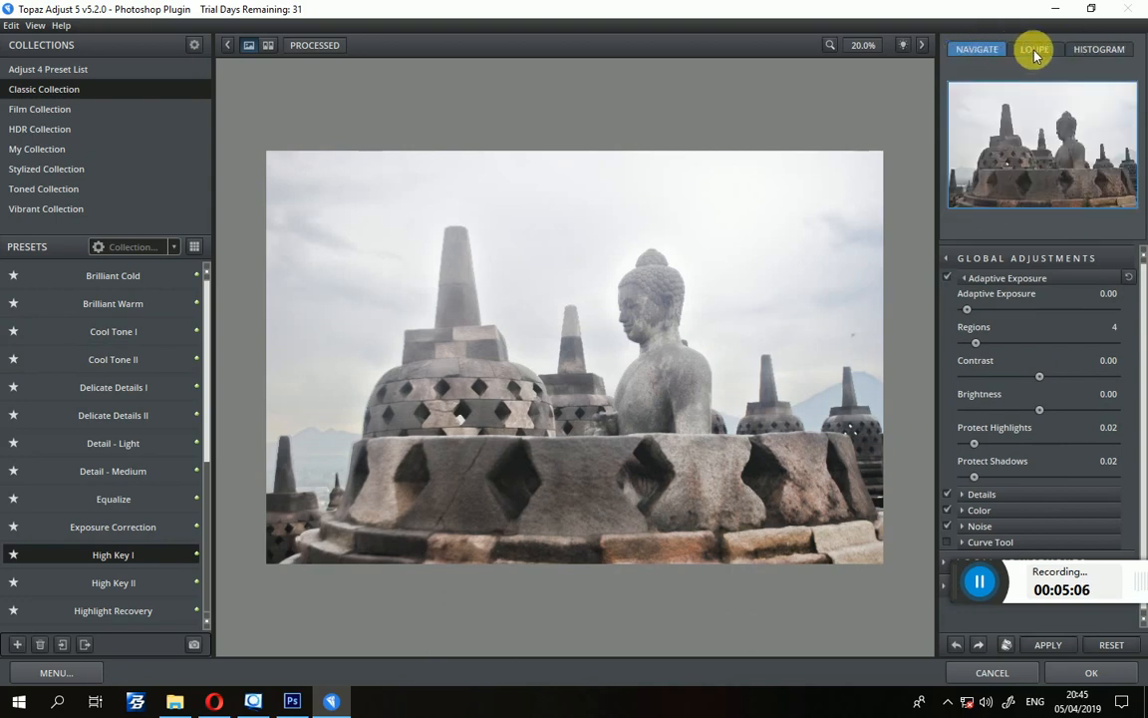
{"action": "left_click", "coordinate": [1037, 50]}
{"action": "left_click", "coordinate": [979, 48]}
{"action": "left_click", "coordinate": [867, 47]}
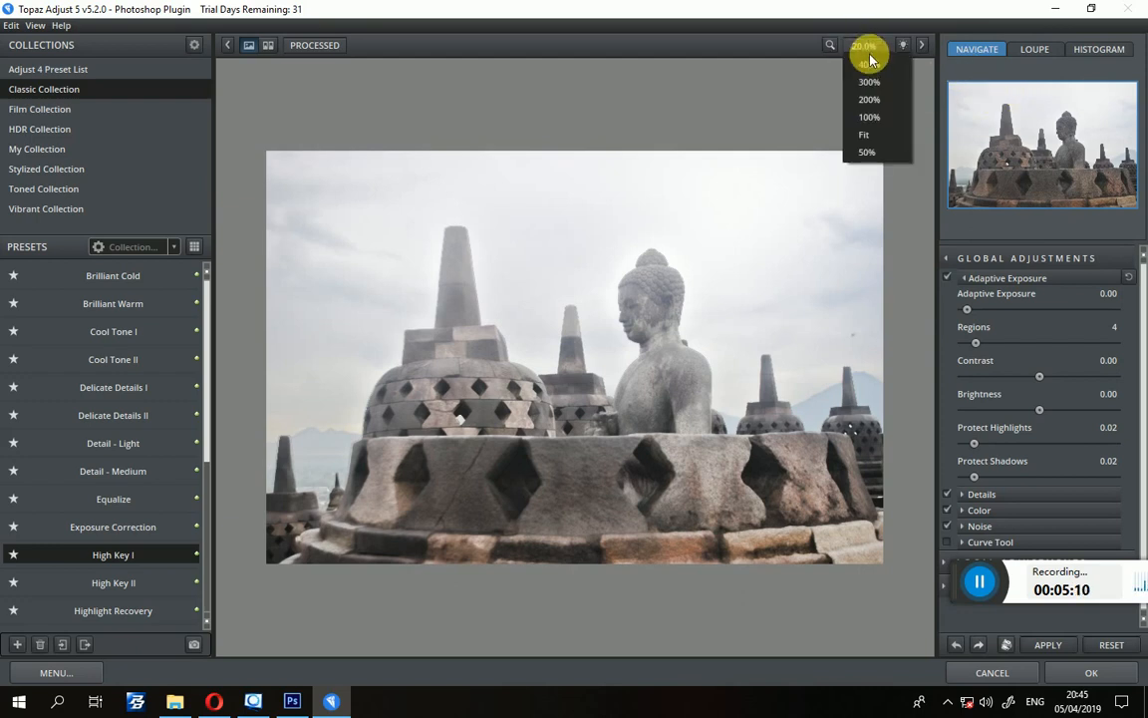
{"action": "left_click", "coordinate": [877, 118]}
{"action": "left_click", "coordinate": [876, 49]}
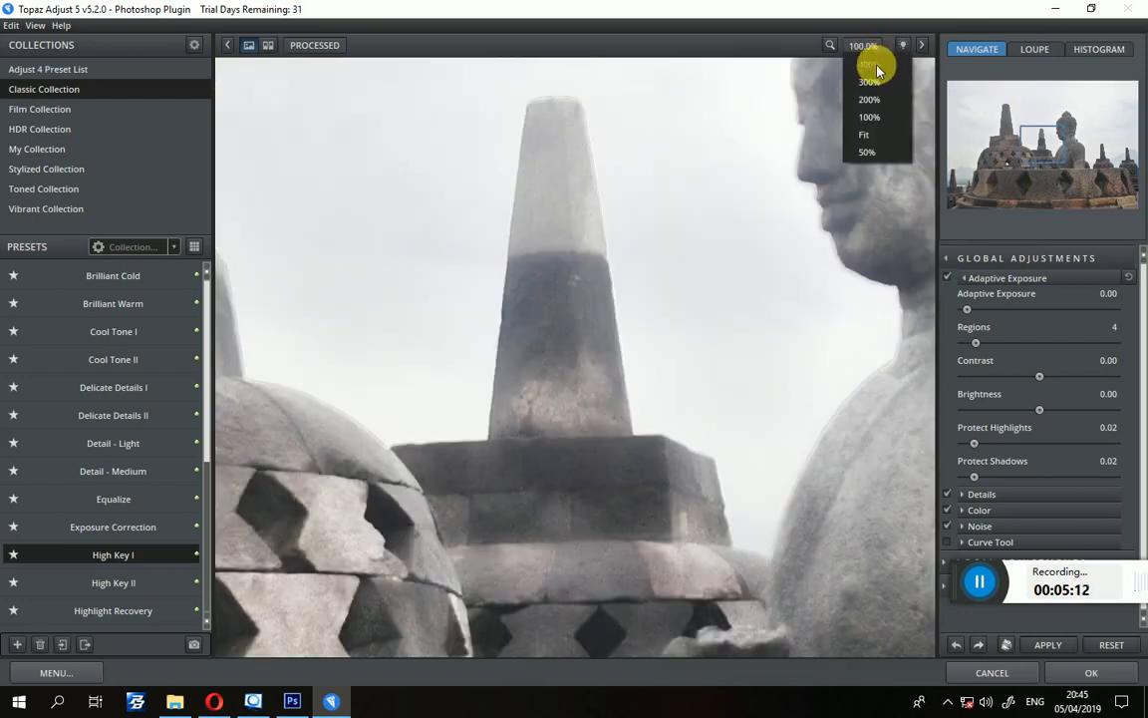
{"action": "left_click", "coordinate": [870, 136]}
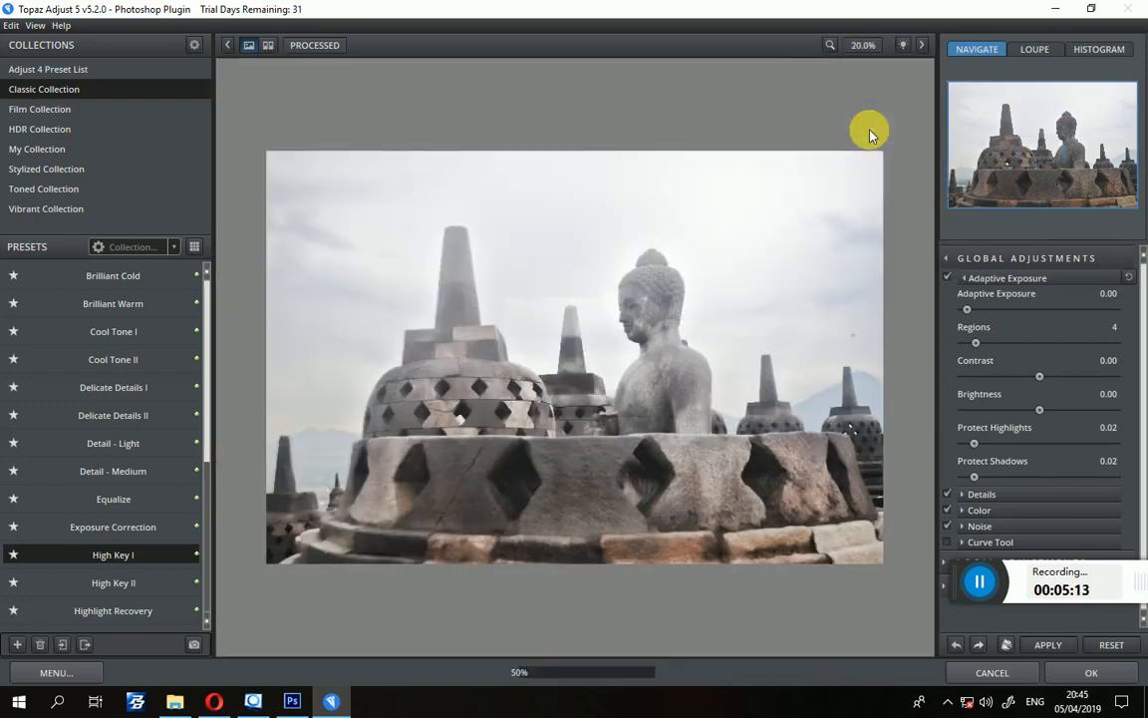
Cycle the preview background colour until it is black, and briefly hide and restore the adjustments panel.
{"action": "left_click", "coordinate": [902, 48]}
{"action": "left_click", "coordinate": [905, 48]}
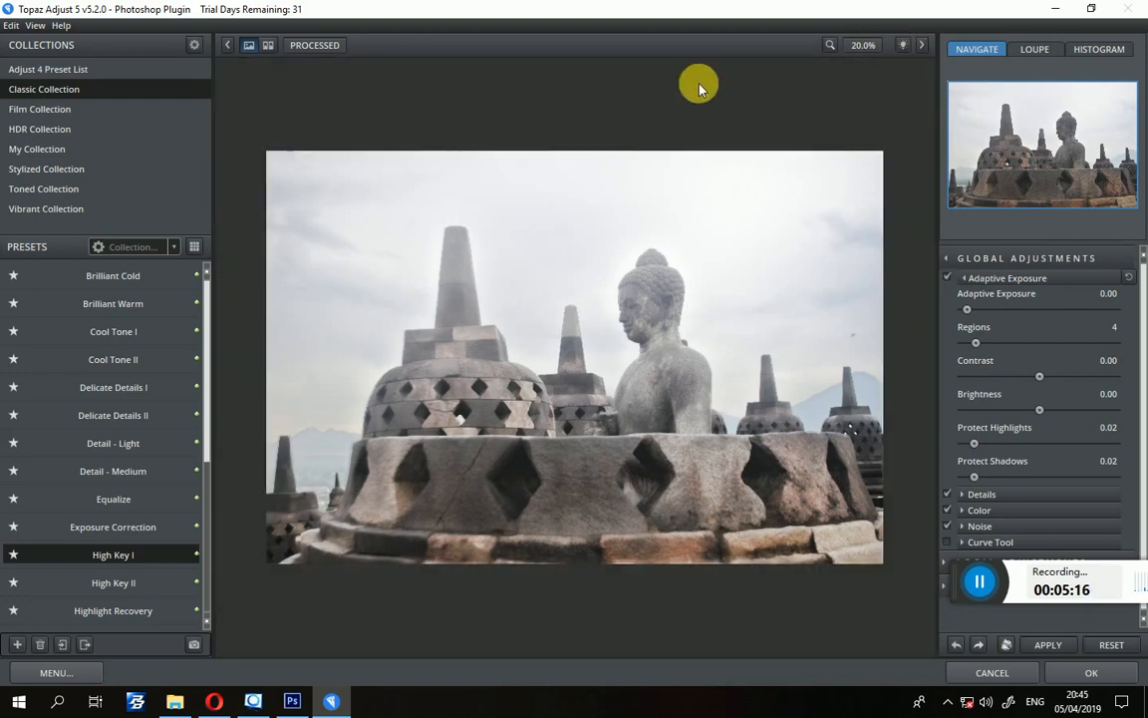
{"action": "left_click", "coordinate": [903, 46]}
{"action": "left_click", "coordinate": [903, 46]}
{"action": "left_click", "coordinate": [903, 46]}
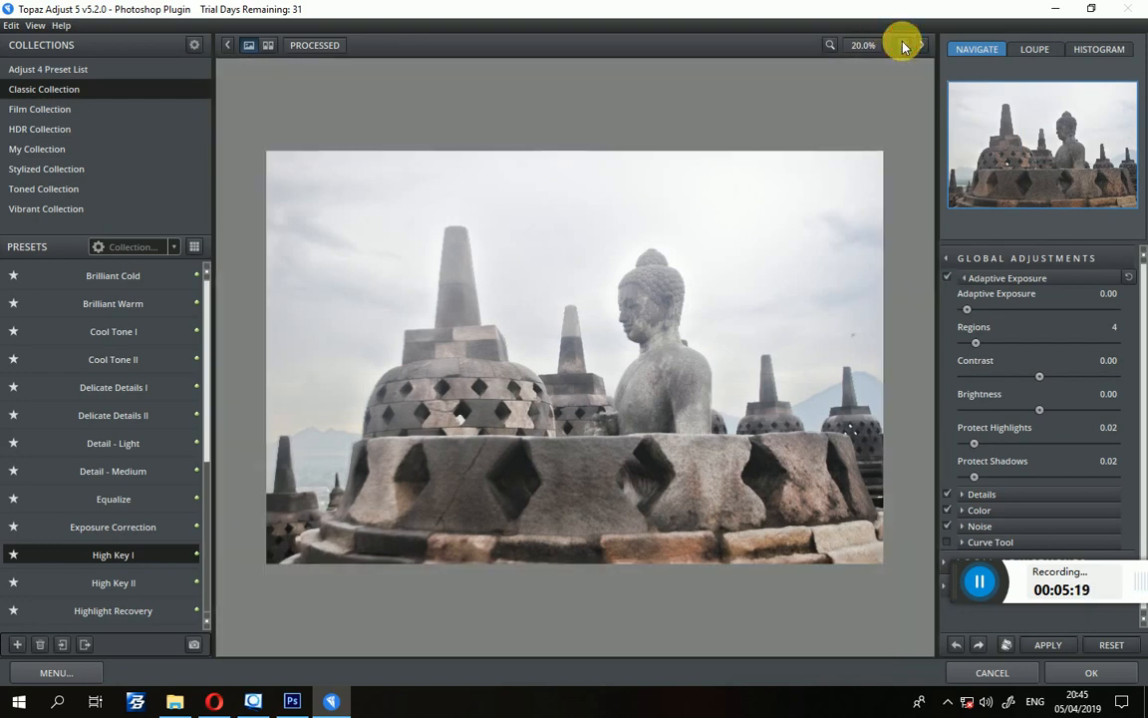
{"action": "left_click", "coordinate": [903, 46]}
{"action": "left_click", "coordinate": [921, 48]}
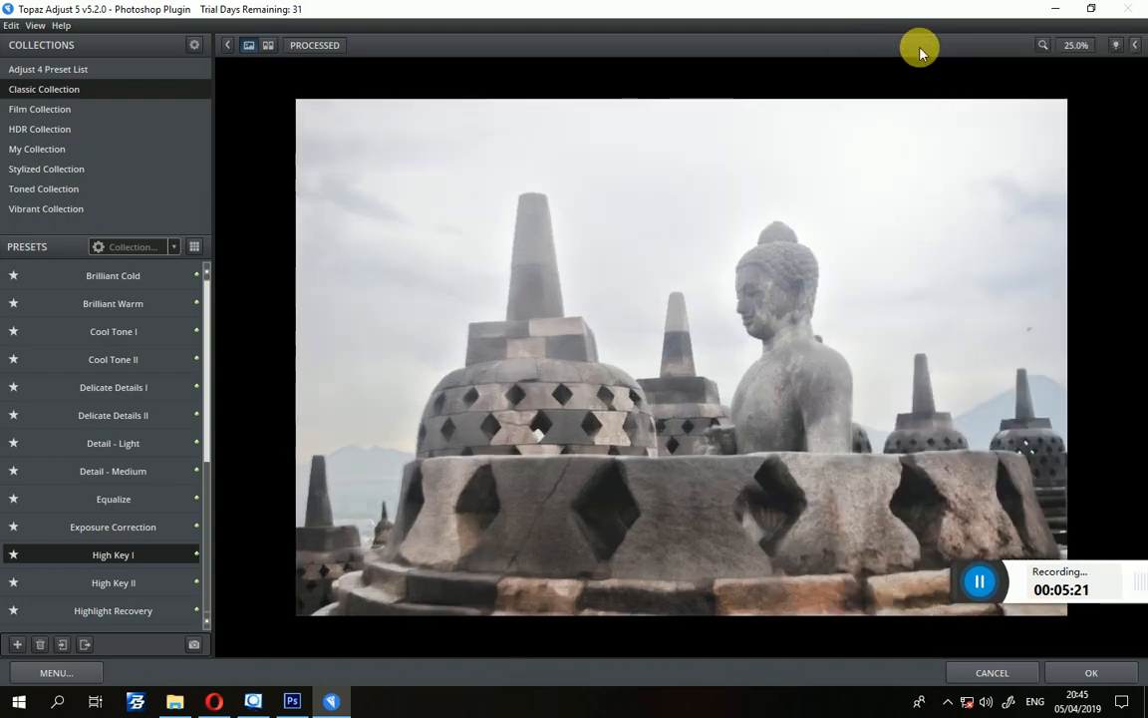
{"action": "left_click", "coordinate": [1133, 48]}
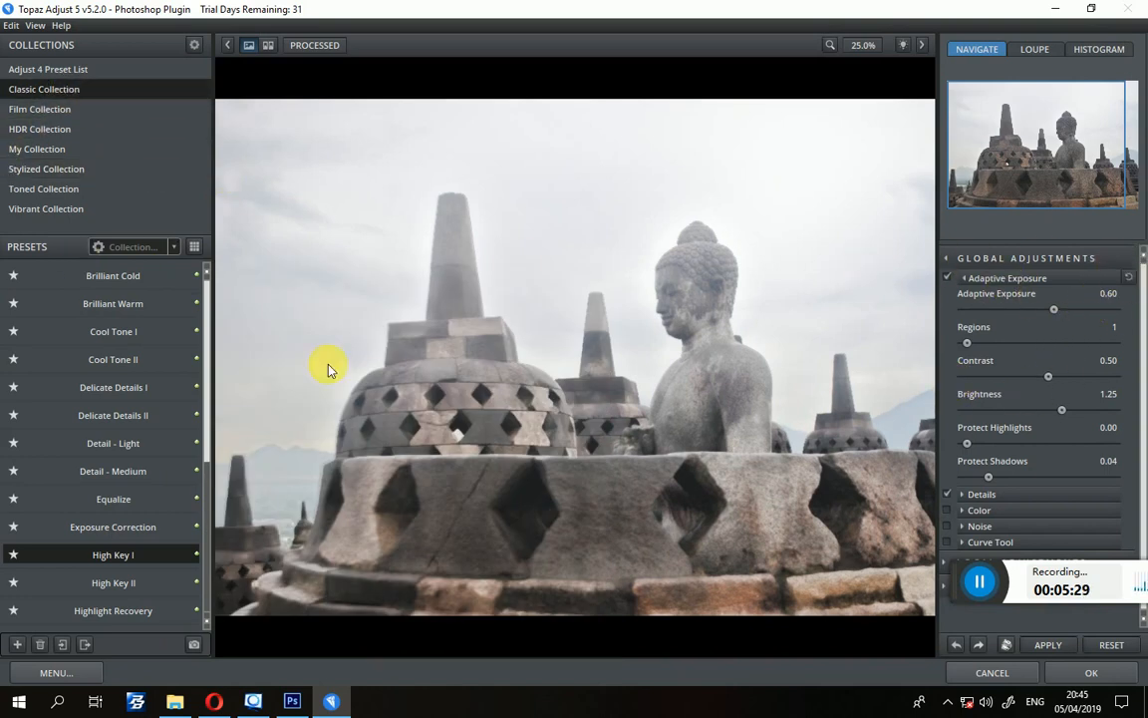
Apply the Heavy Pop Grunge preset from the HDR Collection to the photo.
{"action": "left_click", "coordinate": [106, 131]}
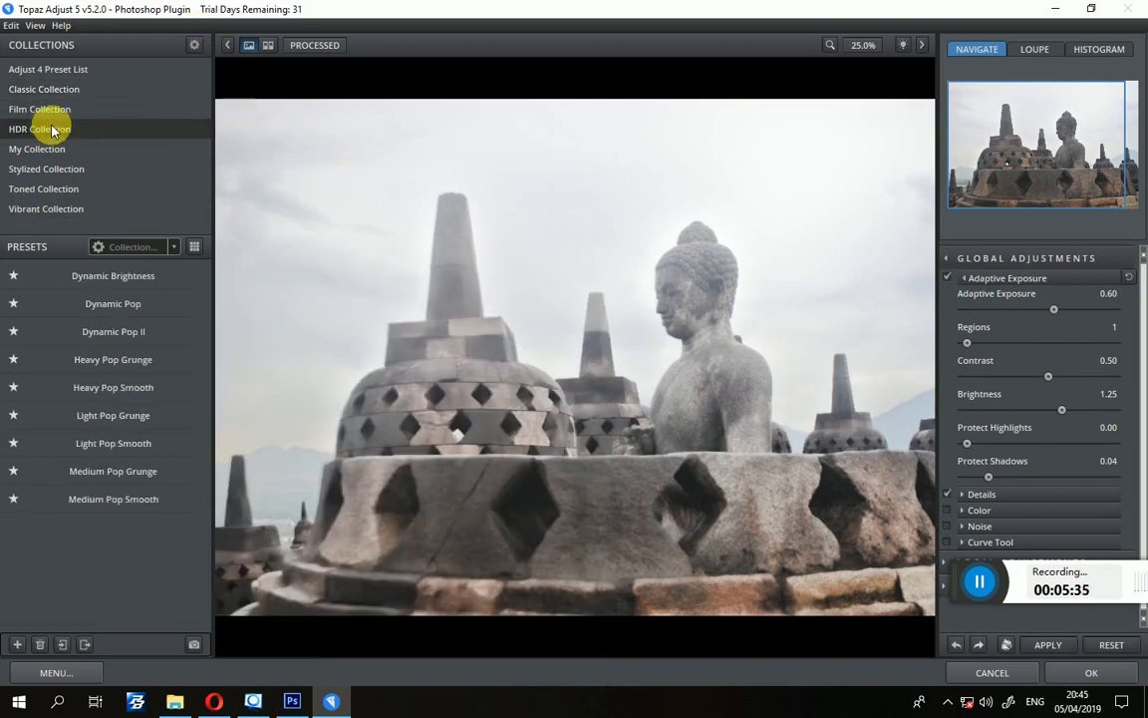
{"action": "mouse_move", "coordinate": [122, 275]}
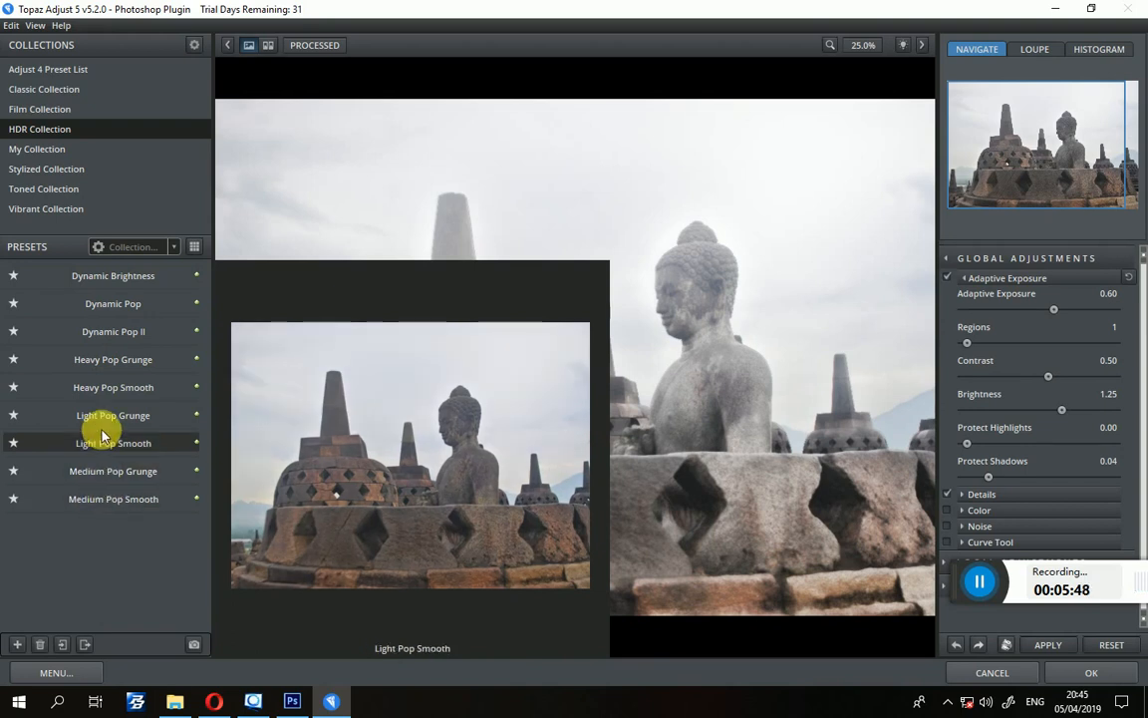
{"action": "left_click", "coordinate": [118, 361]}
Fit the whole photo in the preview and compare the processed version with the original.
{"action": "left_click", "coordinate": [668, 390]}
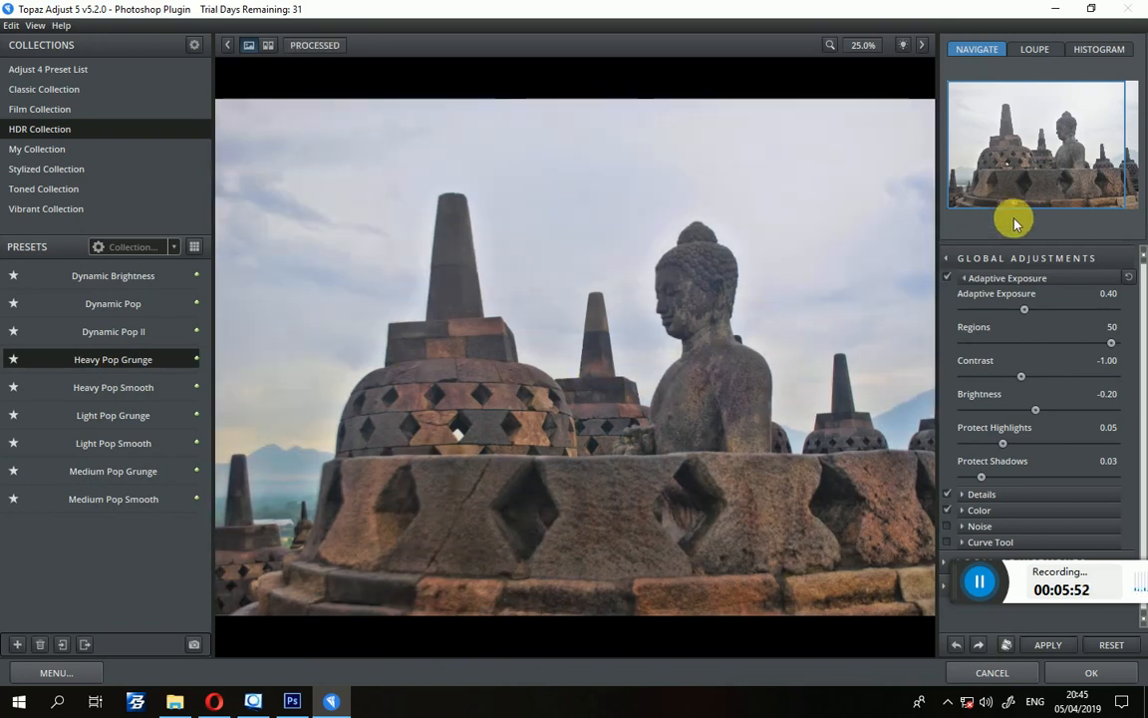
{"action": "left_click_drag", "start_coordinate": [1050, 180], "coordinate": [1024, 145]}
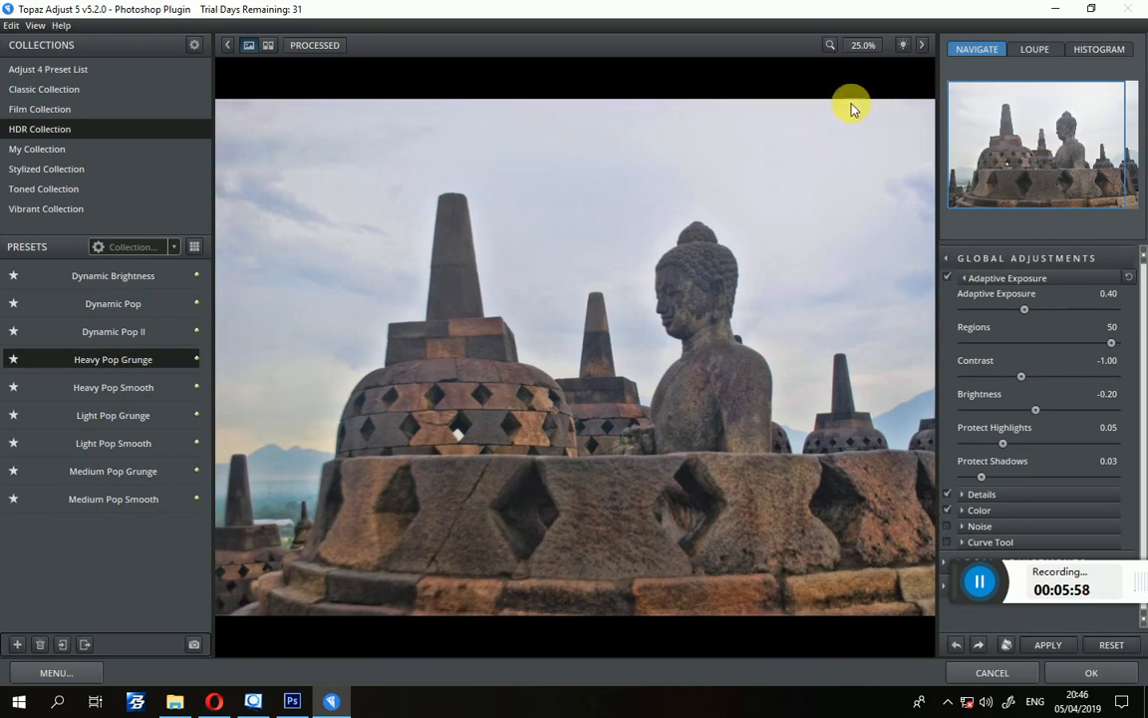
{"action": "left_click", "coordinate": [831, 45]}
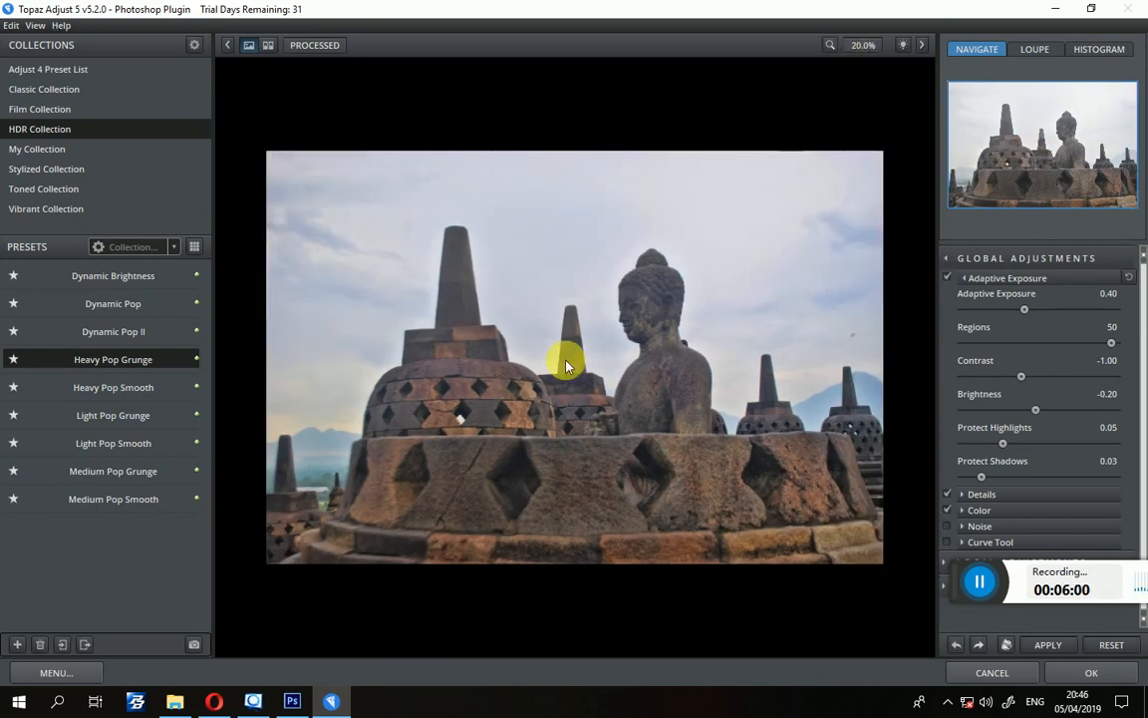
{"action": "left_click", "coordinate": [685, 345]}
{"action": "left_click", "coordinate": [686, 346]}
{"action": "left_click", "coordinate": [686, 349]}
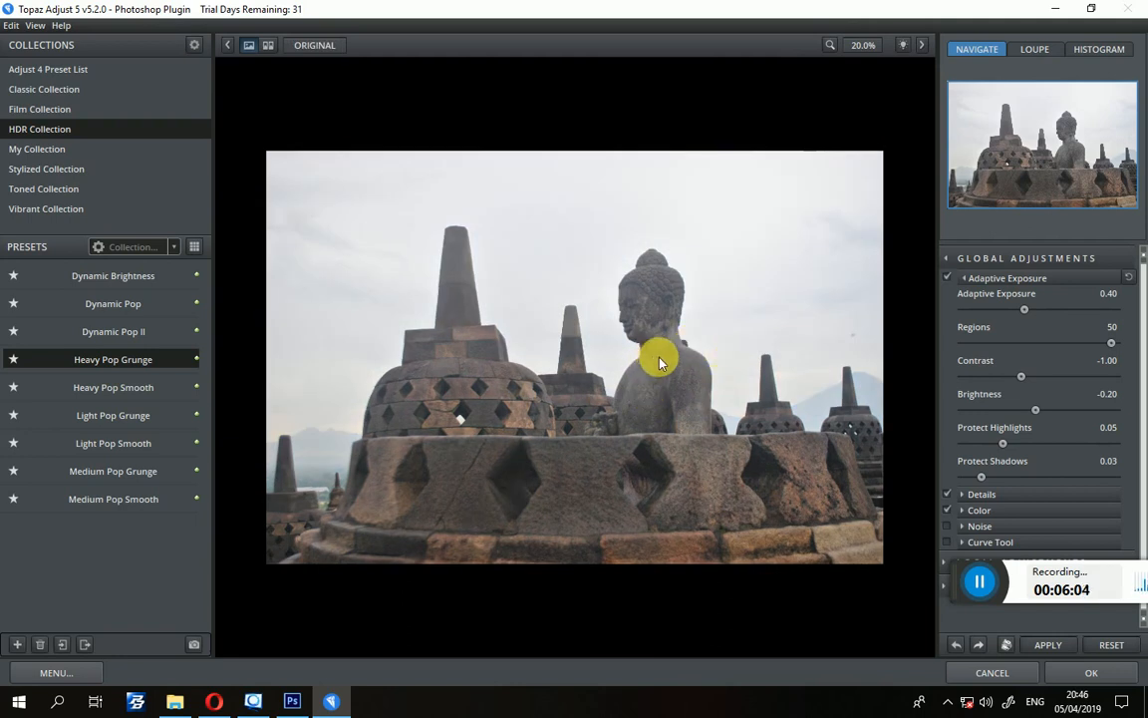
{"action": "left_click", "coordinate": [657, 362]}
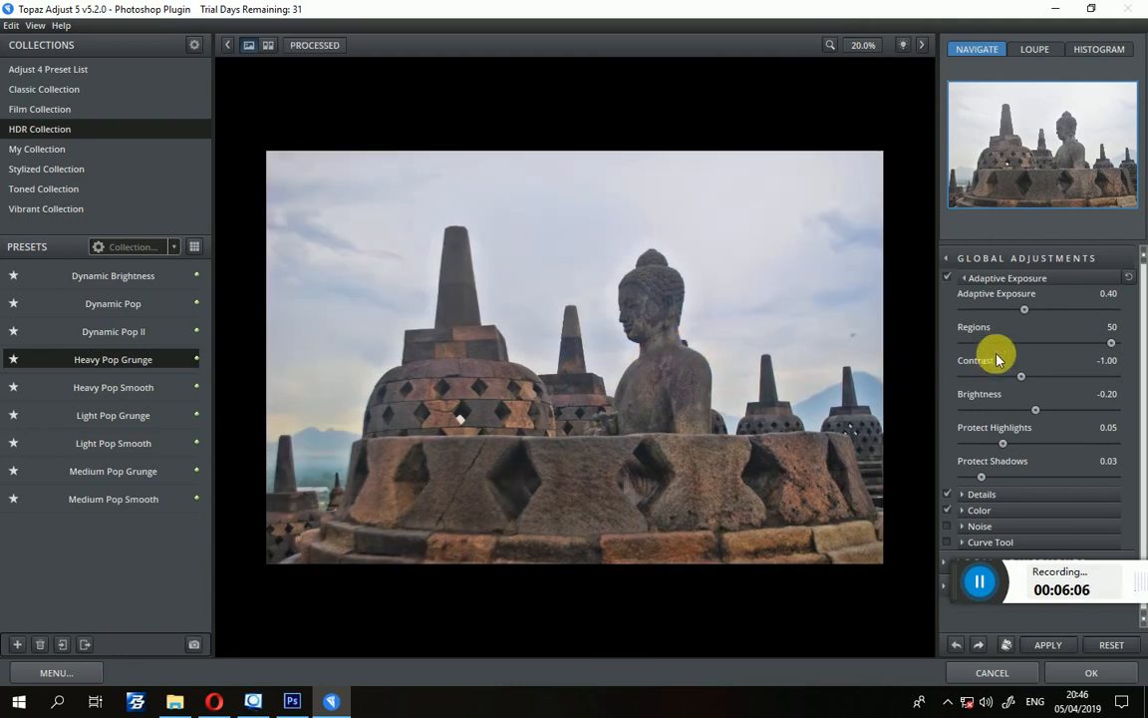
Set Adaptive Exposure to 0.52, Regions to 44, Contrast to -1.51, Protect Highlights to 0.08 and Protect Shadows to 0.08.
{"action": "left_click_drag", "start_coordinate": [1030, 312], "coordinate": [1042, 310]}
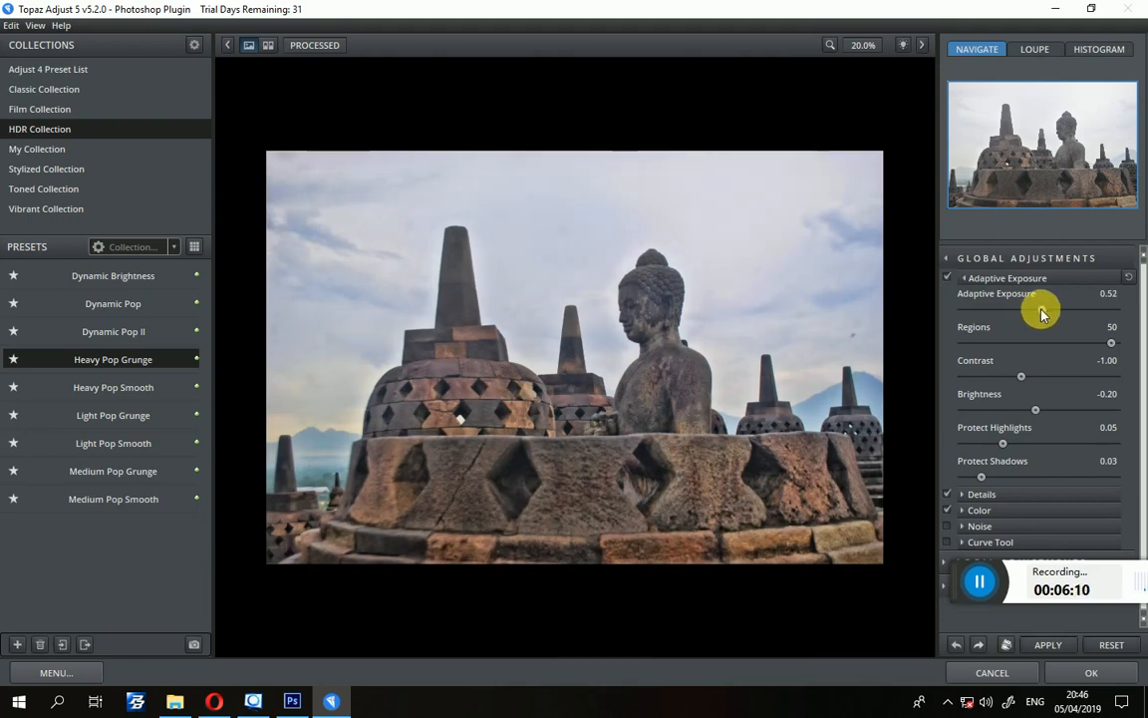
{"action": "mouse_move", "coordinate": [1109, 342]}
{"action": "left_mouse_down"}
{"action": "mouse_move", "coordinate": [1068, 342]}
{"action": "mouse_move", "coordinate": [1097, 341]}
{"action": "left_mouse_up"}
{"action": "left_click_drag", "start_coordinate": [1024, 374], "coordinate": [1036, 414]}
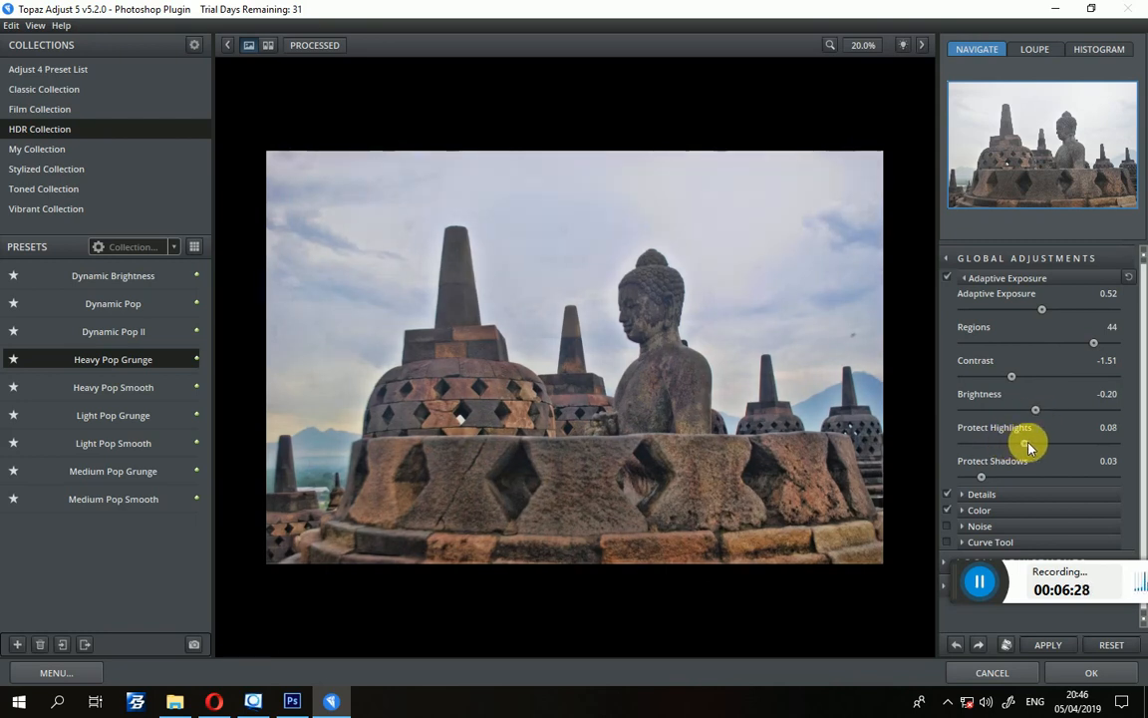
{"action": "left_click_drag", "start_coordinate": [1030, 448], "coordinate": [1033, 449]}
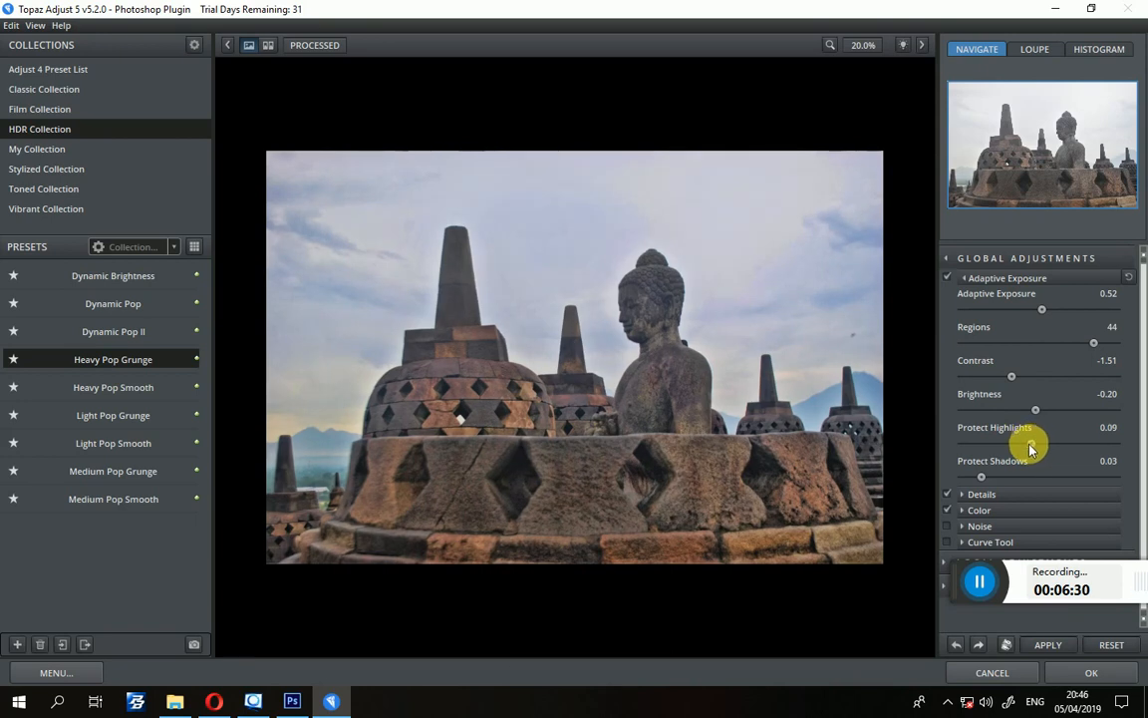
{"action": "left_click_drag", "start_coordinate": [982, 478], "coordinate": [1020, 480]}
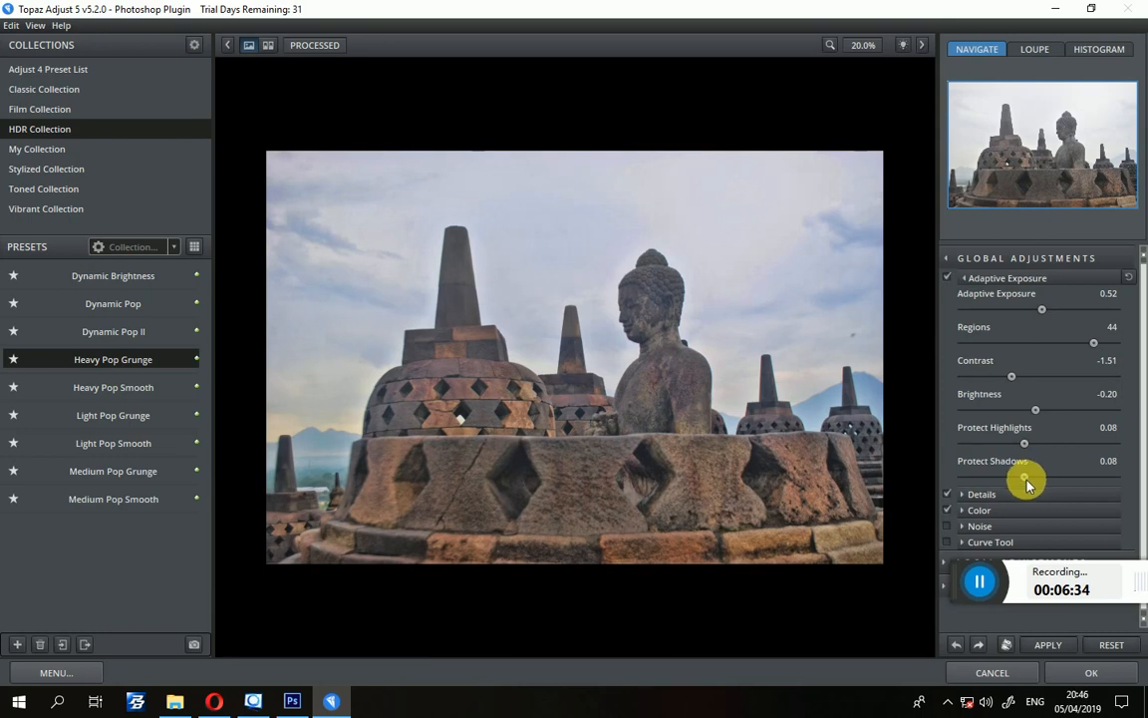
In the Details adjustments, set Strength to 1.51 and Detail Boost to 0.97.
{"action": "left_click", "coordinate": [975, 495]}
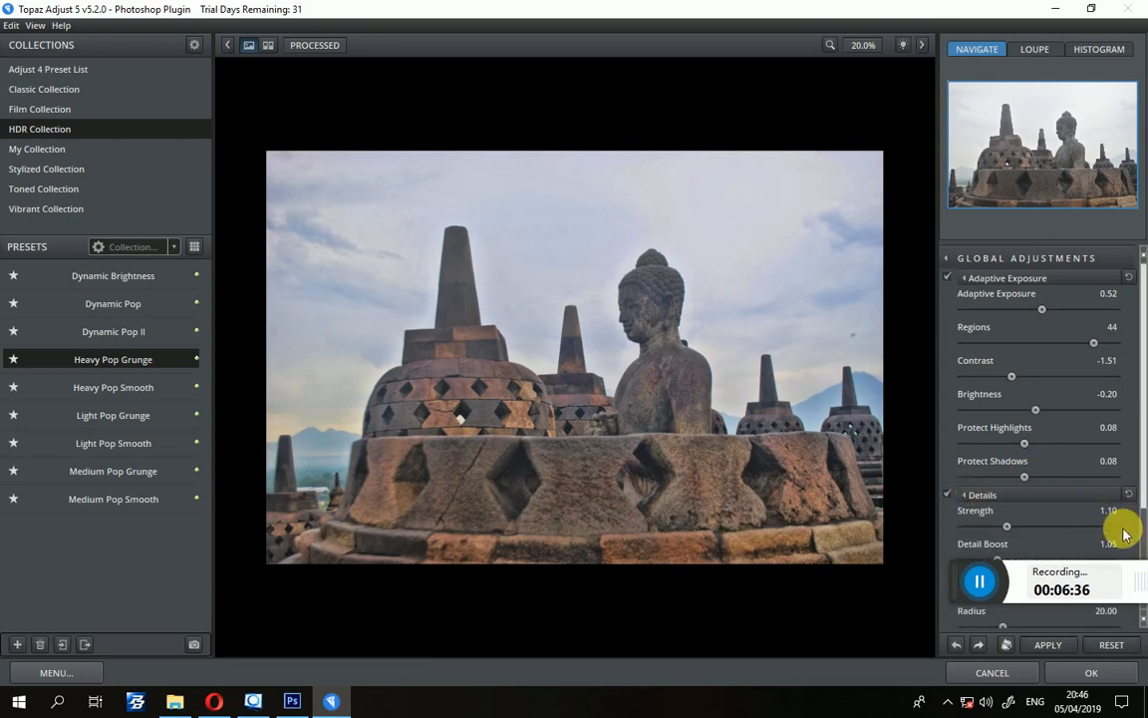
{"action": "left_click_drag", "start_coordinate": [954, 579], "coordinate": [438, 671]}
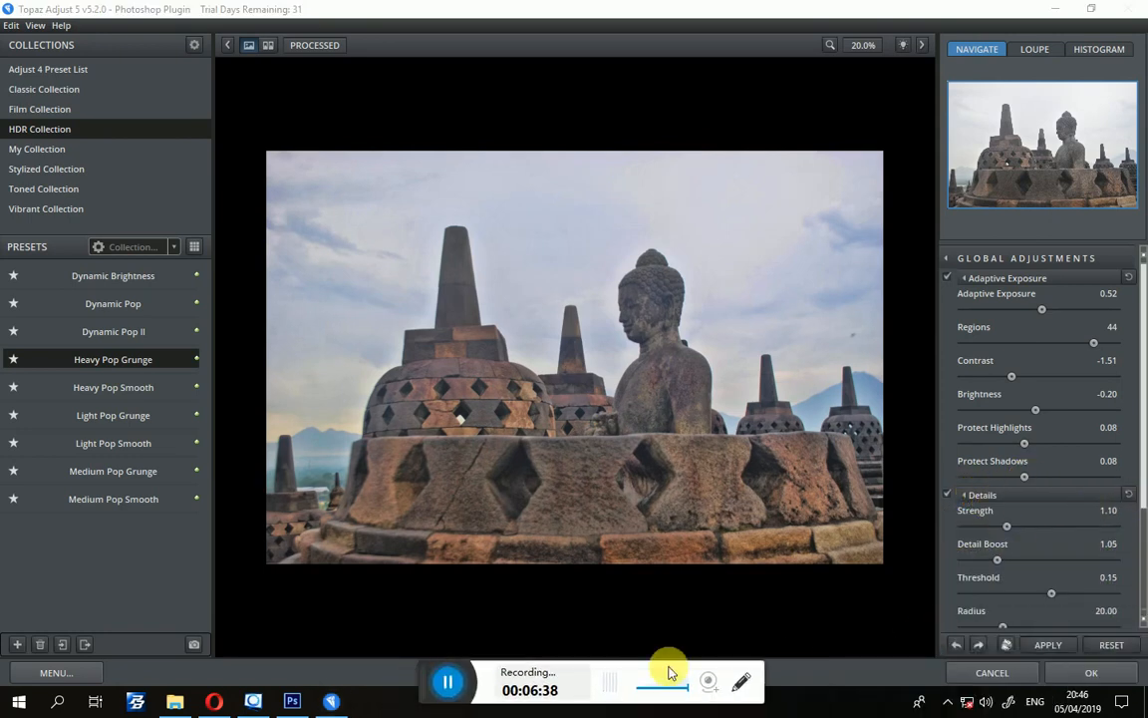
{"action": "left_click_drag", "start_coordinate": [1006, 527], "coordinate": [1011, 529]}
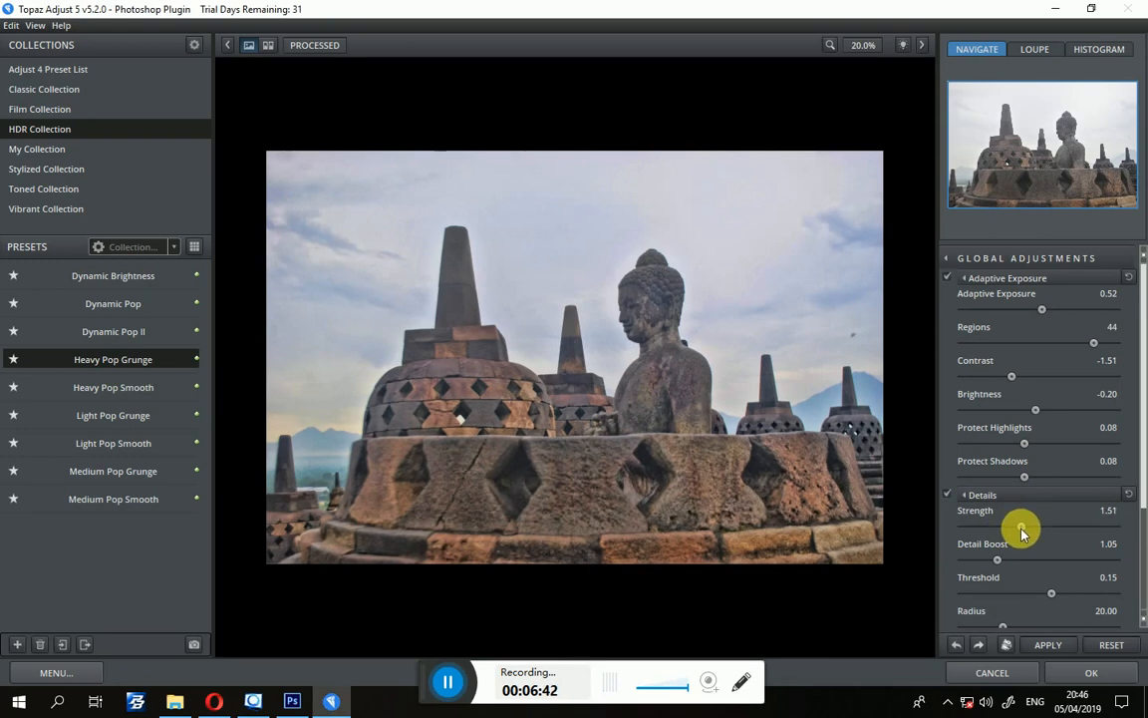
{"action": "mouse_move", "coordinate": [998, 559]}
{"action": "left_mouse_down"}
{"action": "mouse_move", "coordinate": [1023, 559]}
{"action": "mouse_move", "coordinate": [994, 566]}
{"action": "left_mouse_up"}
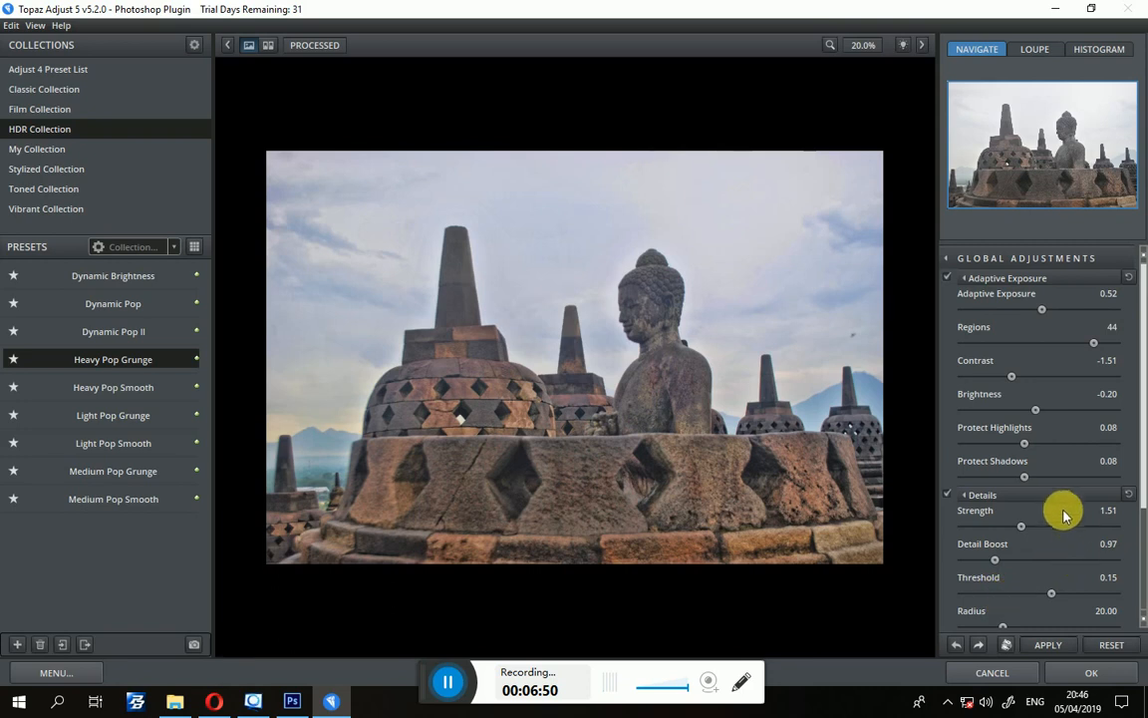
Set Adaptive Saturation to 0.14, Color Regions to 20 and Saturation to 1.11, and render the Topaz effect onto the photo.
{"action": "scroll", "coordinate": [1059, 512], "scroll_direction": "down", "scroll_amount": 5}
{"action": "left_click", "coordinate": [990, 547]}
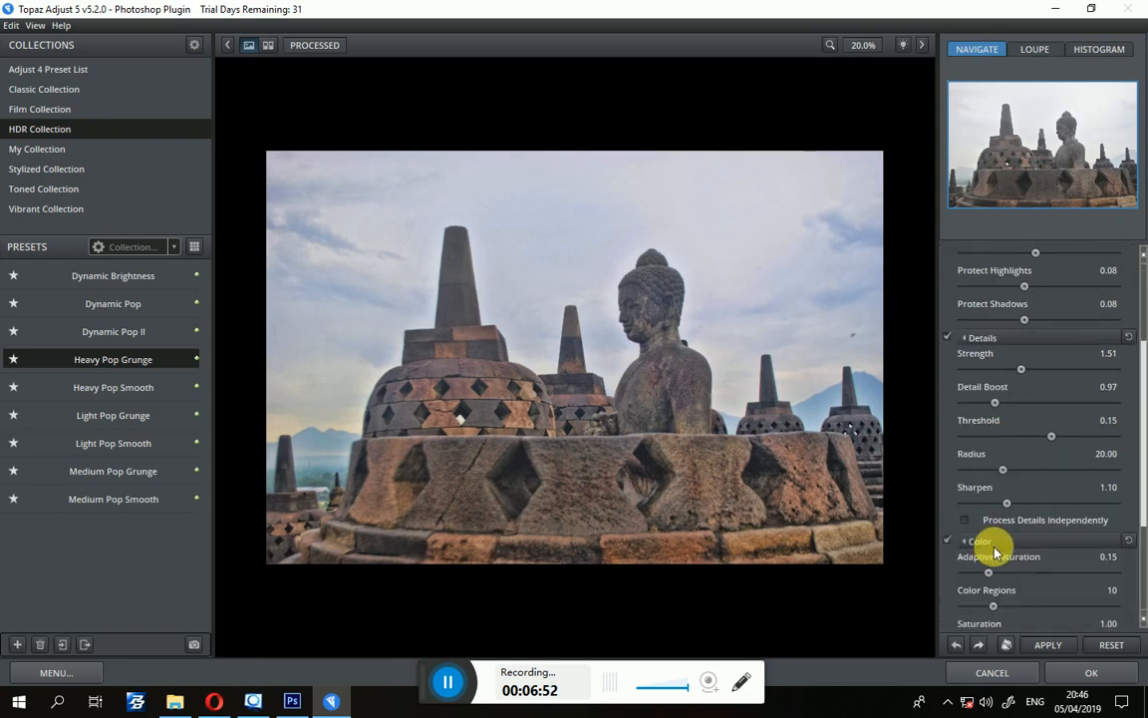
{"action": "scroll", "coordinate": [995, 546], "scroll_direction": "down", "scroll_amount": 3}
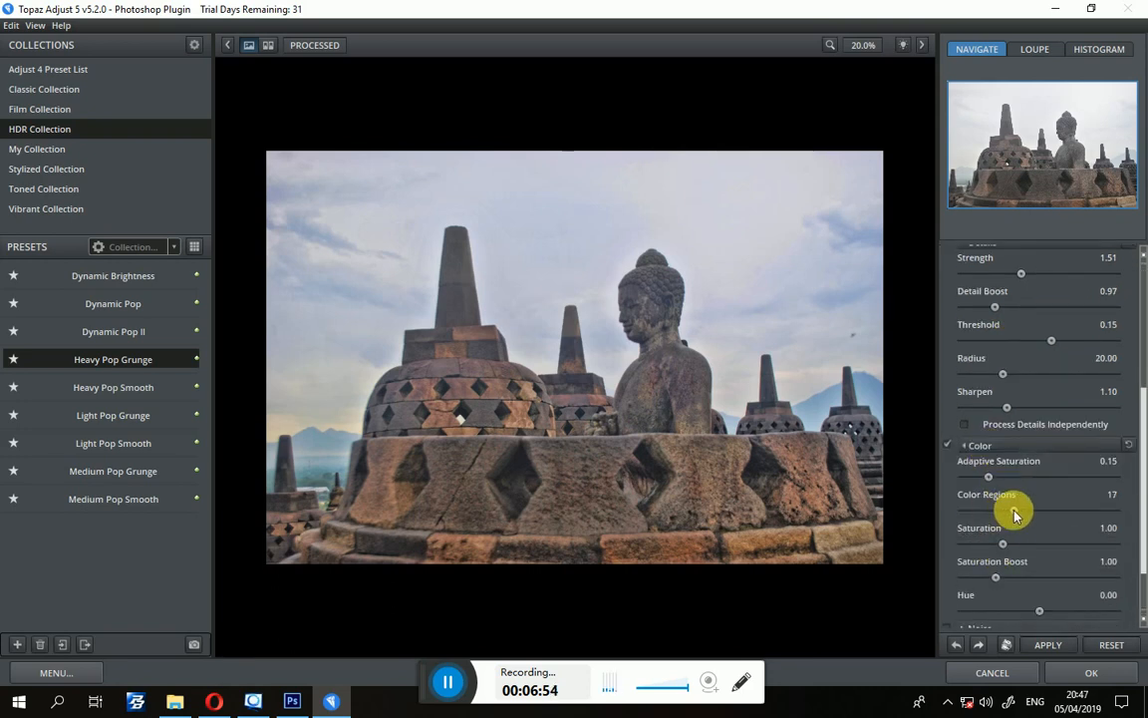
{"action": "left_click_drag", "start_coordinate": [1016, 513], "coordinate": [1003, 548]}
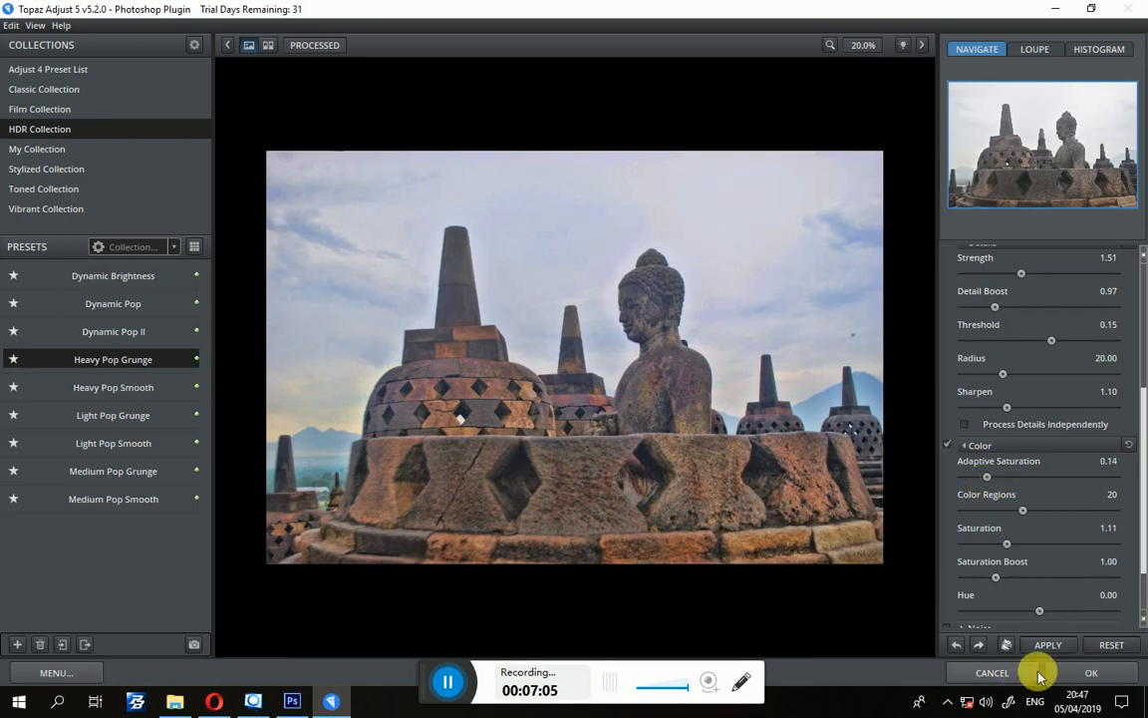
{"action": "left_click", "coordinate": [1089, 671]}
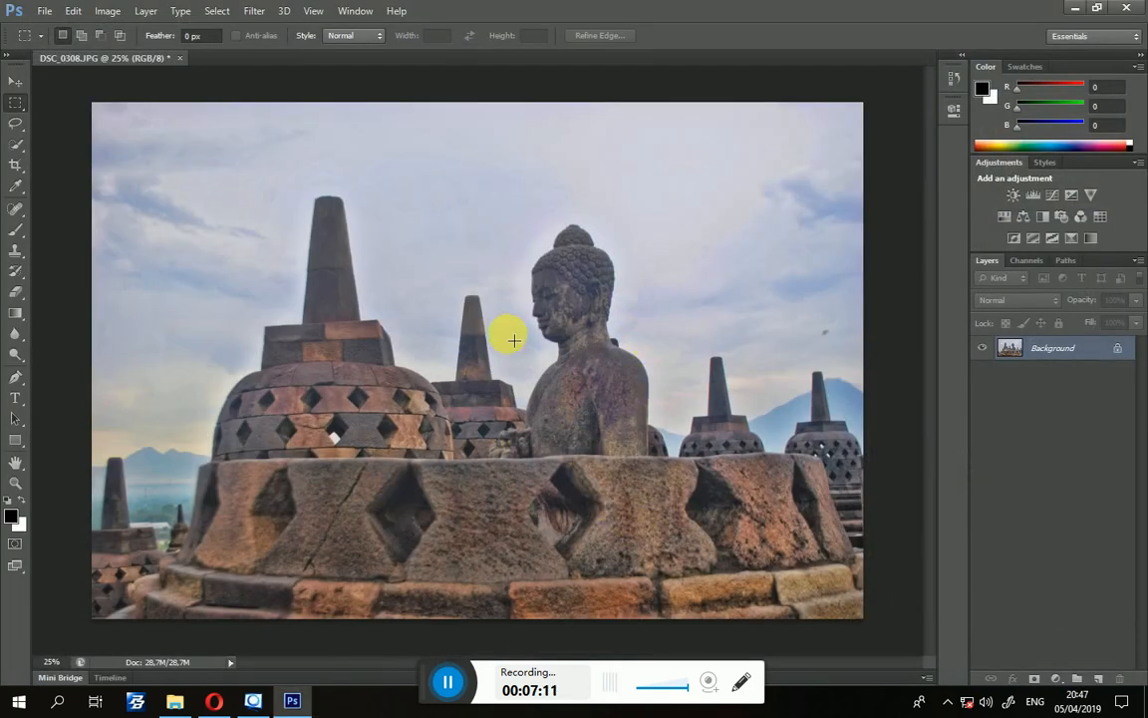
Compare the photo before and after the Topaz effect by repeatedly undoing and redoing it, ending with the effect applied.
{"action": "key", "text": "ctrl+z"}
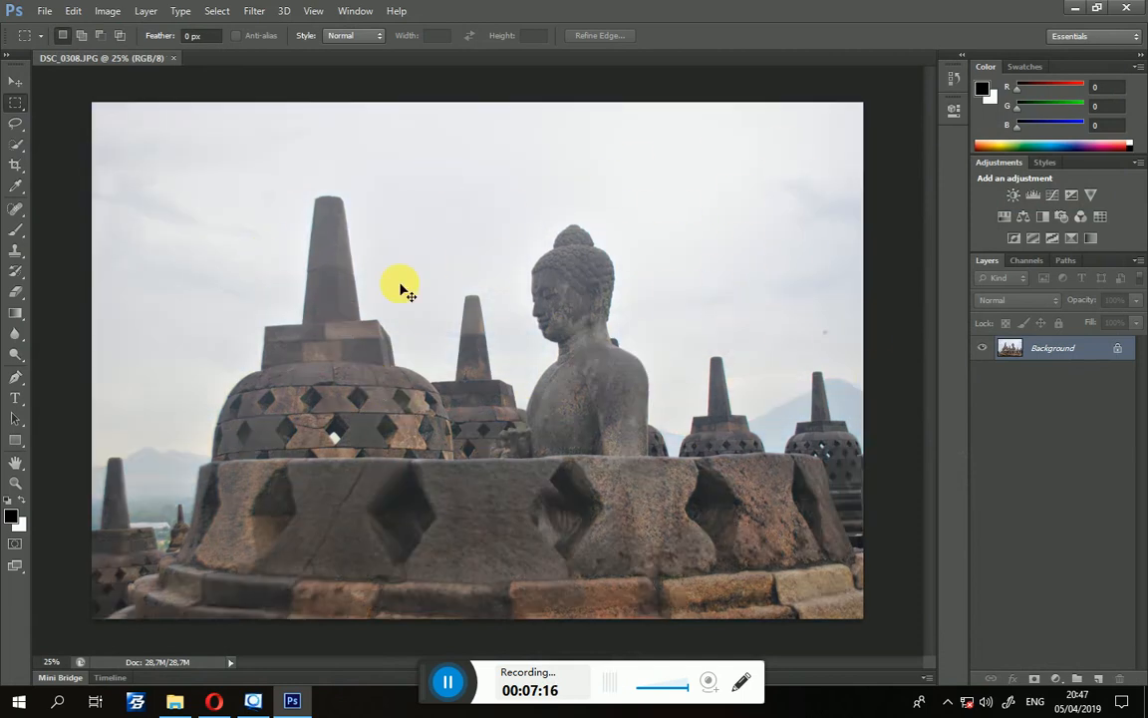
{"action": "key", "text": "ctrl+z"}
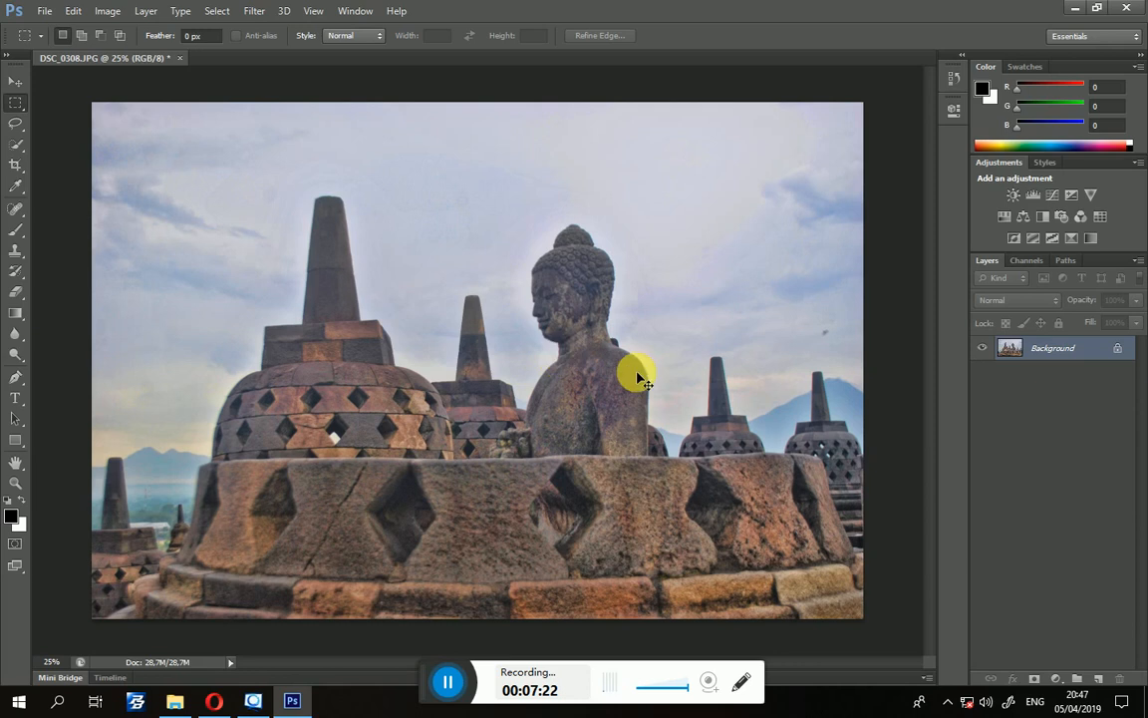
{"action": "key", "text": "ctrl+z"}
{"action": "key", "text": "ctrl+z"}
{"action": "key", "text": "ctrl+z"}
{"action": "key", "text": "ctrl+z"}
{"action": "key", "text": "ctrl+z"}
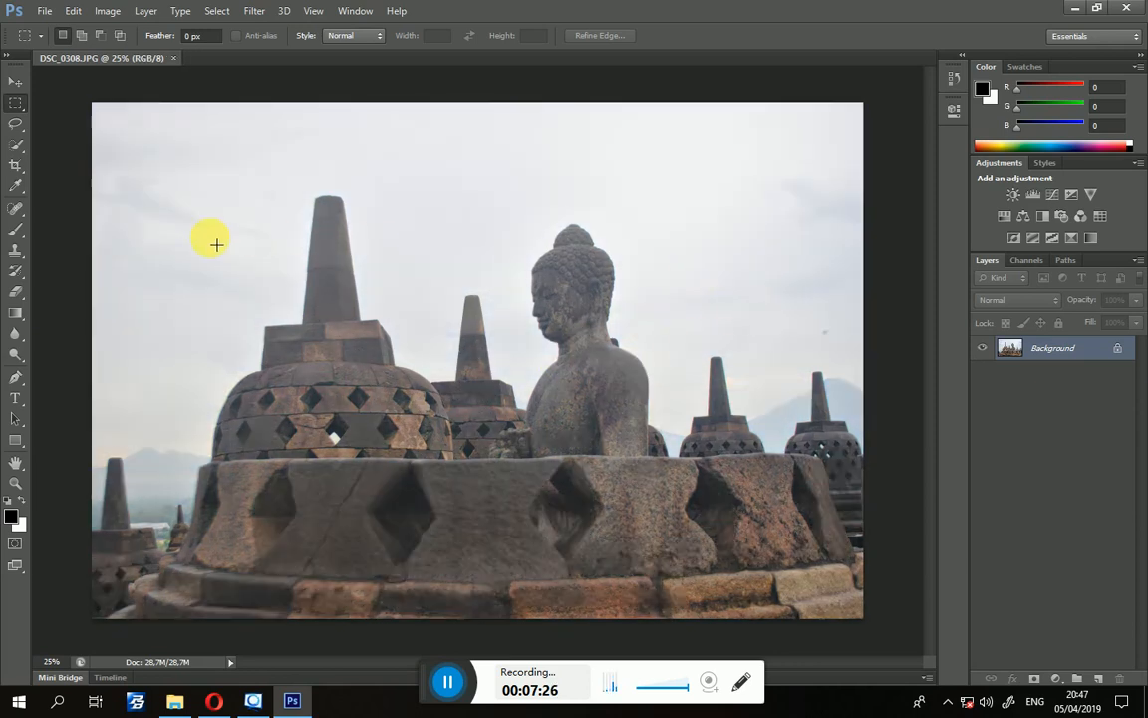
{"action": "key", "text": "ctrl+z"}
{"action": "key", "text": "ctrl+z"}
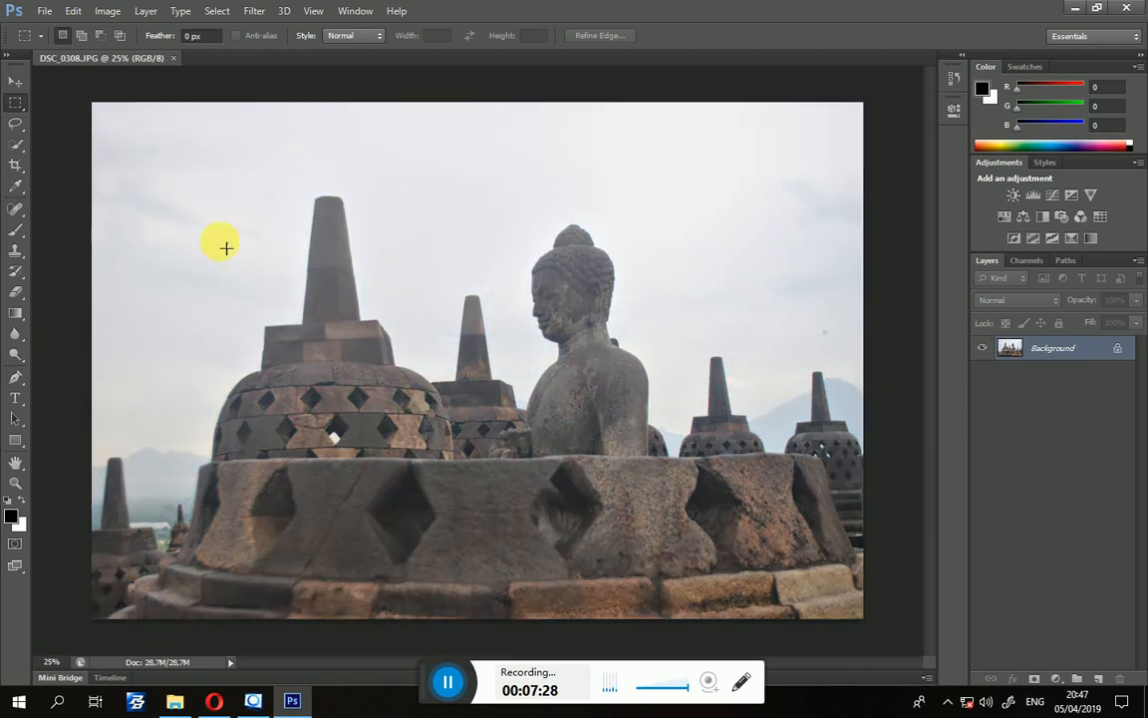
{"action": "key", "text": "ctrl+z"}
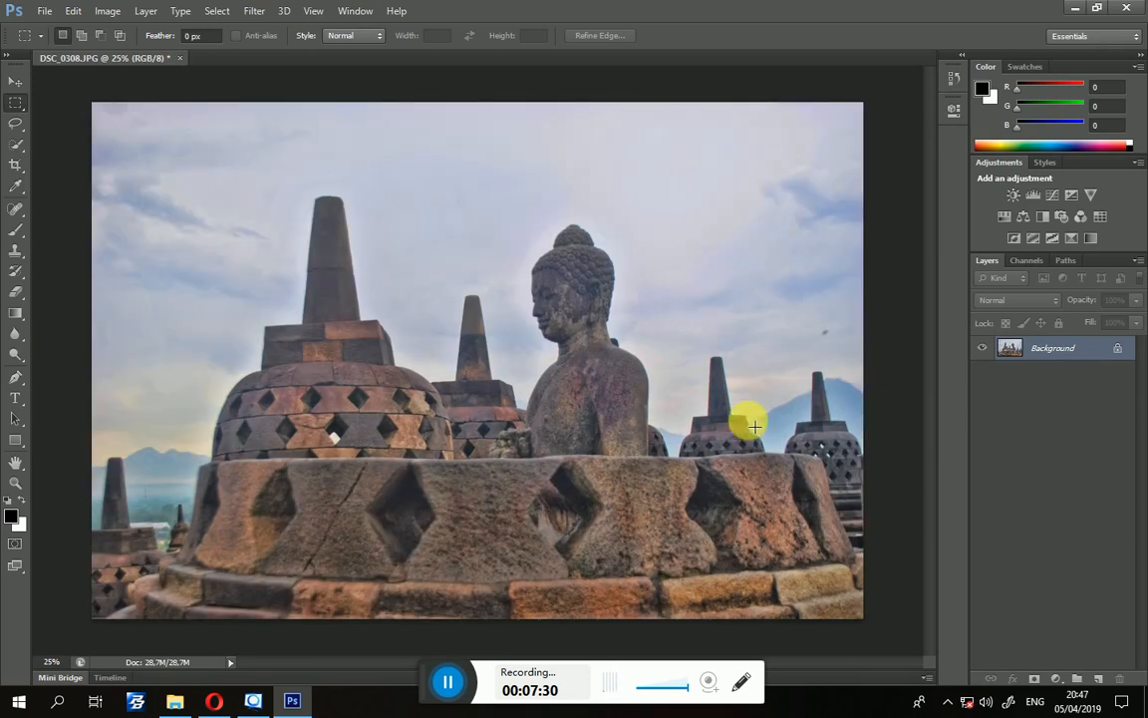
{"action": "key", "text": "ctrl+z"}
{"action": "key", "text": "ctrl+z"}
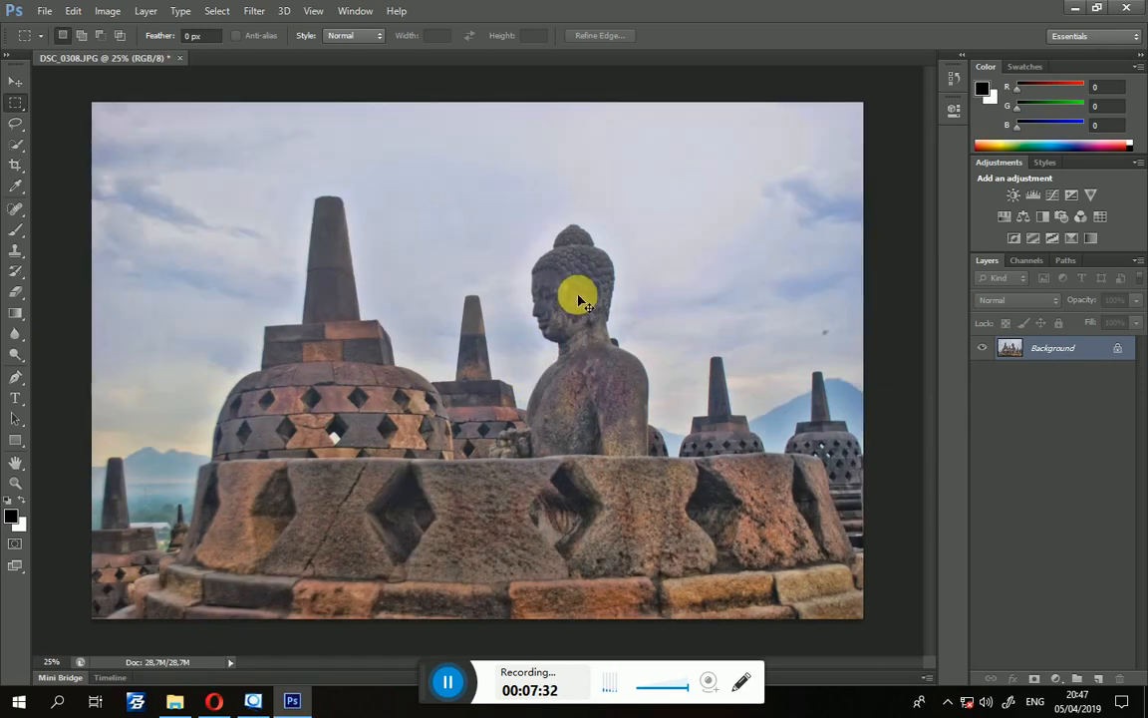
{"action": "key", "text": "ctrl+z"}
{"action": "key", "text": "ctrl+z"}
{"action": "key", "text": "ctrl+z"}
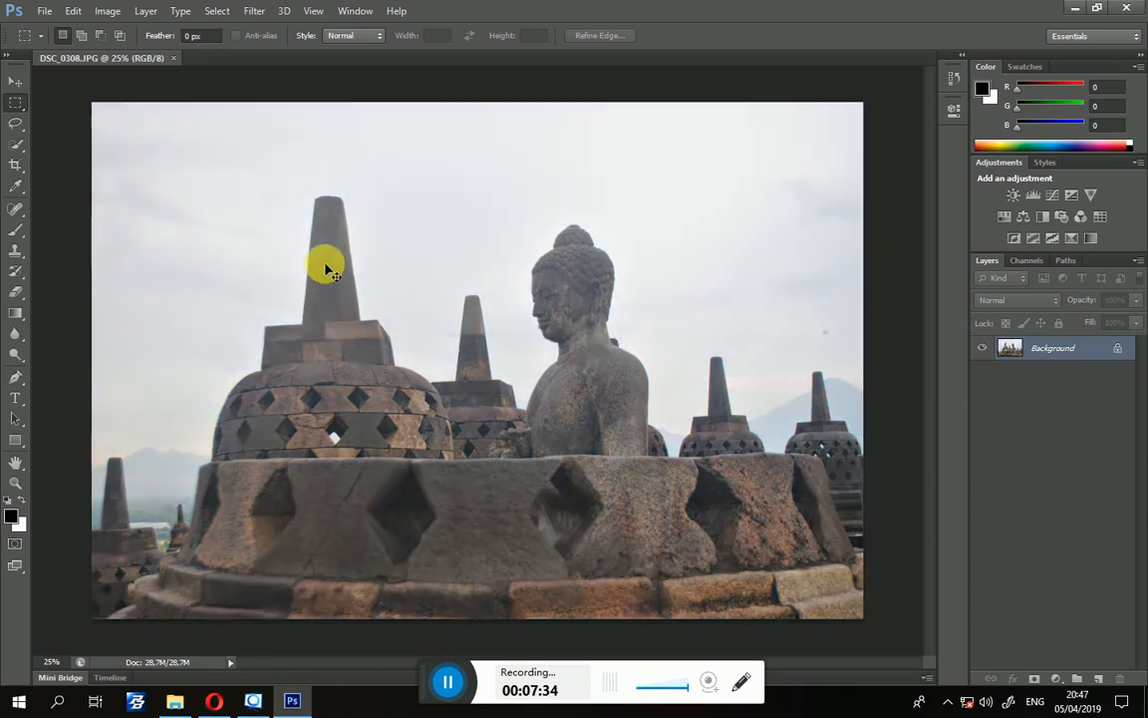
{"action": "key", "text": "ctrl+z"}
{"action": "key", "text": "ctrl+z"}
{"action": "key", "text": "ctrl+z"}
Save DSC_0308 as a JPEG at High quality and close the photo.
{"action": "key", "text": "ctrl+s"}
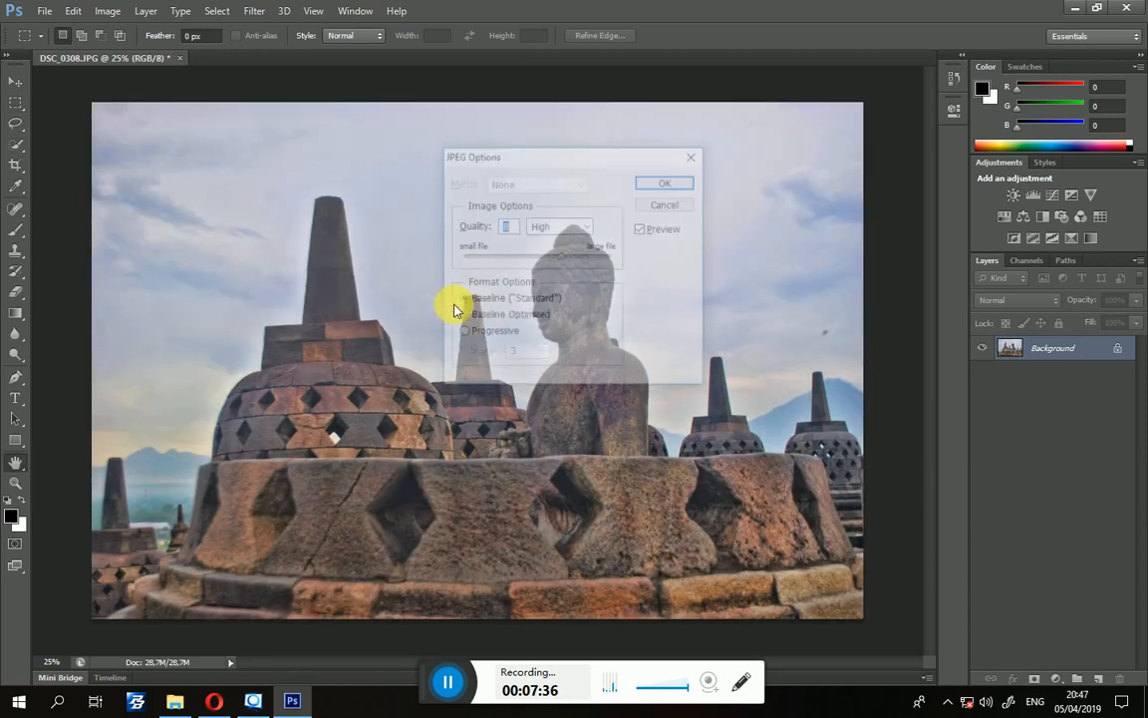
{"action": "left_click", "coordinate": [668, 182]}
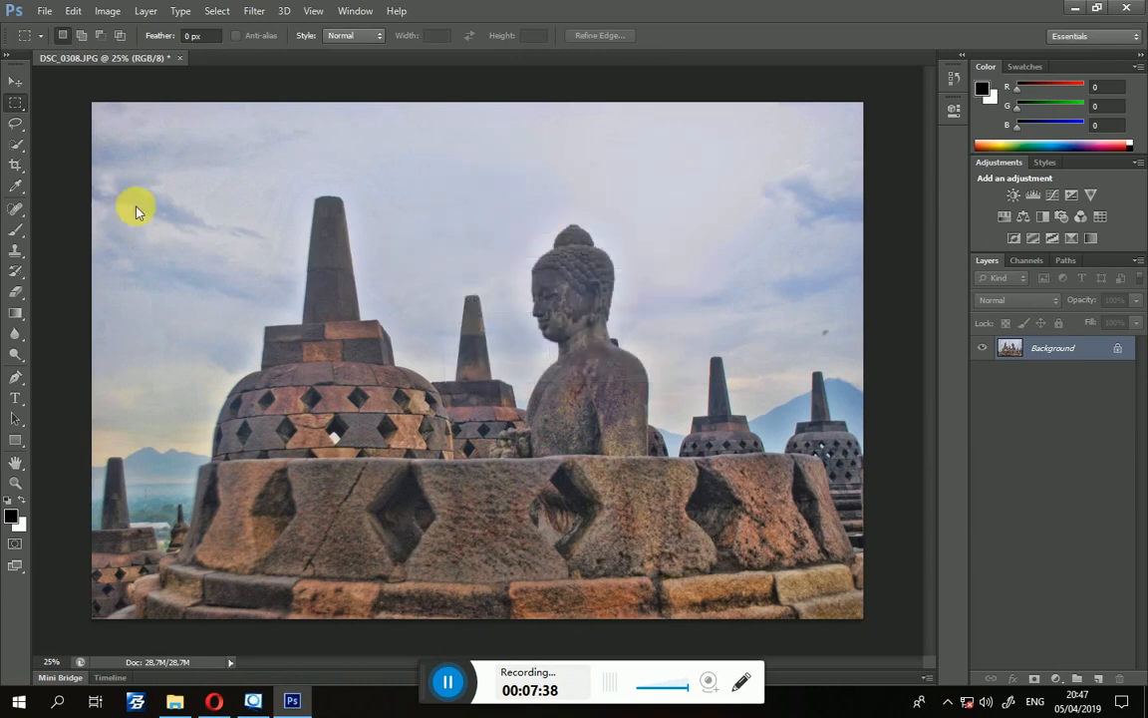
{"action": "left_click", "coordinate": [176, 58]}
Open the photo DSC_0207 from the Pictures folder in Photoshop.
{"action": "left_click", "coordinate": [174, 701]}
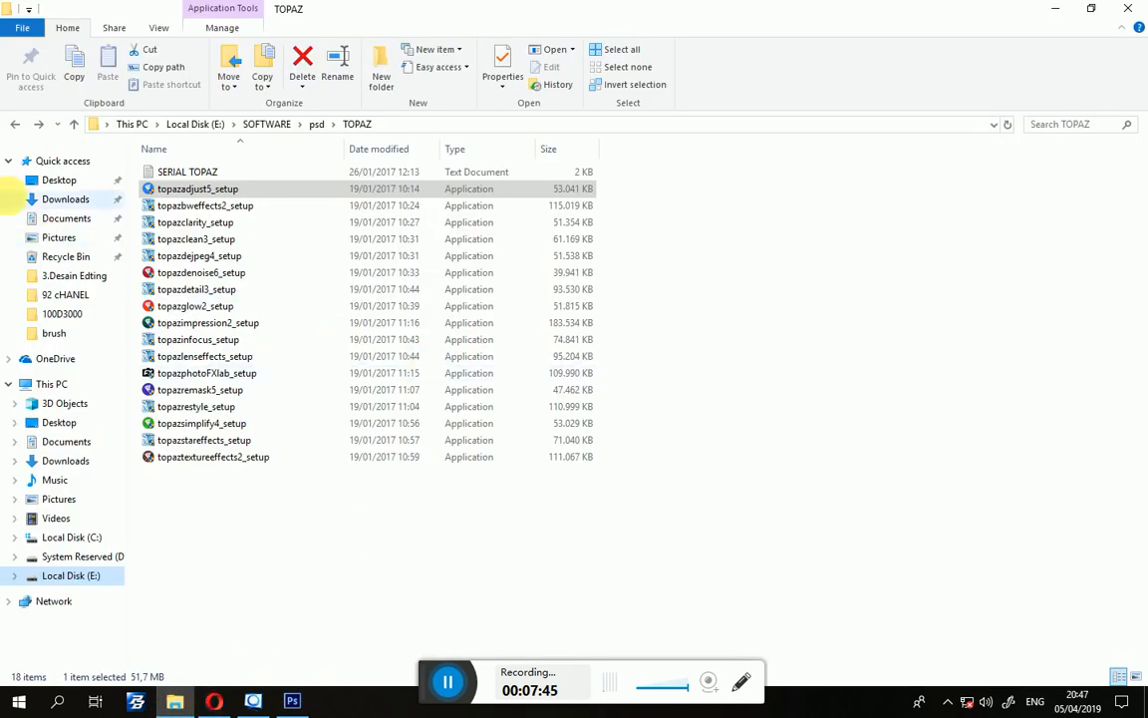
{"action": "left_click", "coordinate": [37, 124]}
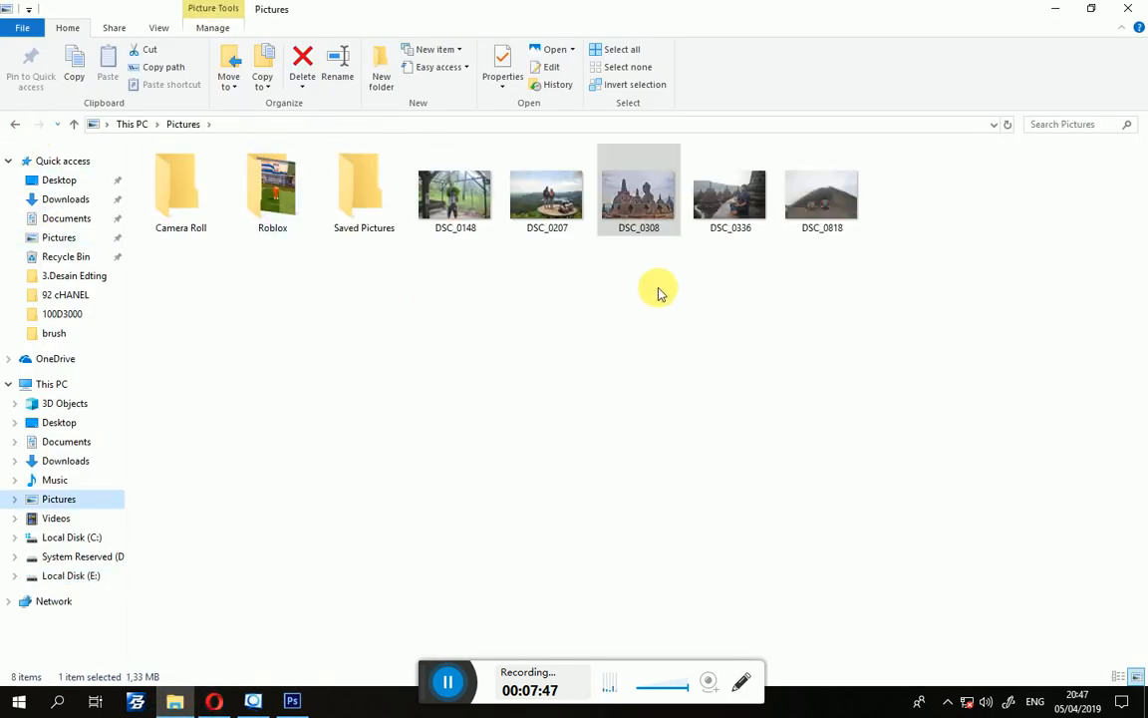
{"action": "left_click_drag", "start_coordinate": [548, 200], "coordinate": [390, 459]}
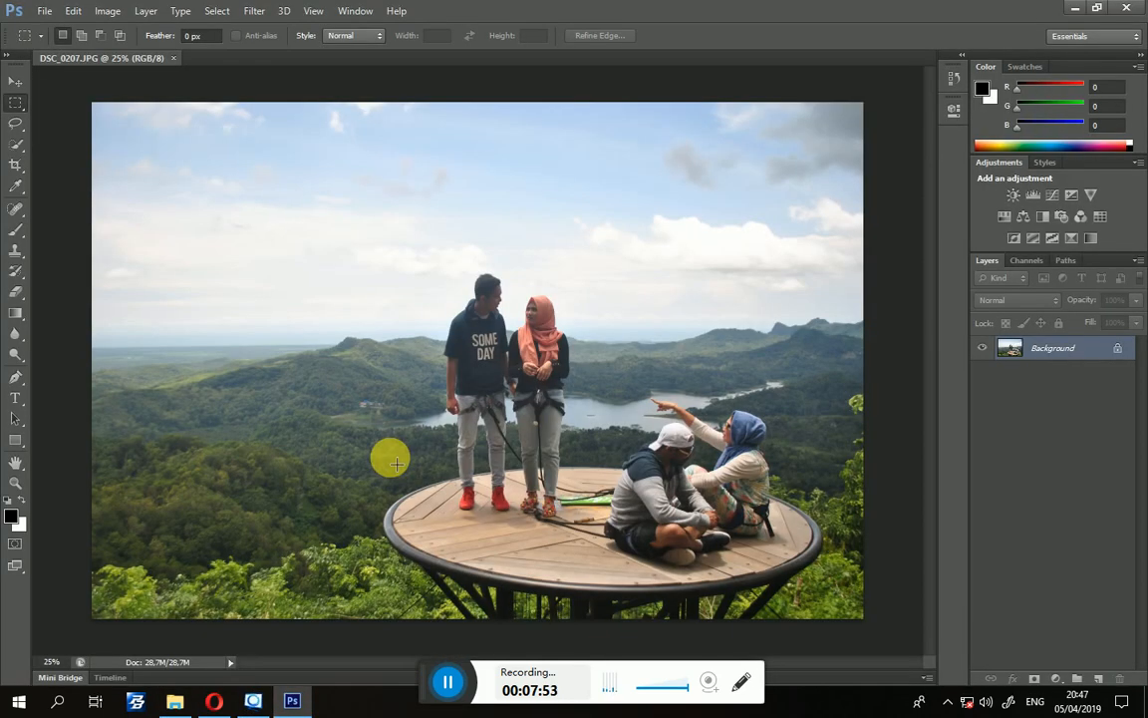
Crop the photo to the standing couple and the landscape beside them, cutting out the two seated people.
{"action": "left_click", "coordinate": [15, 166]}
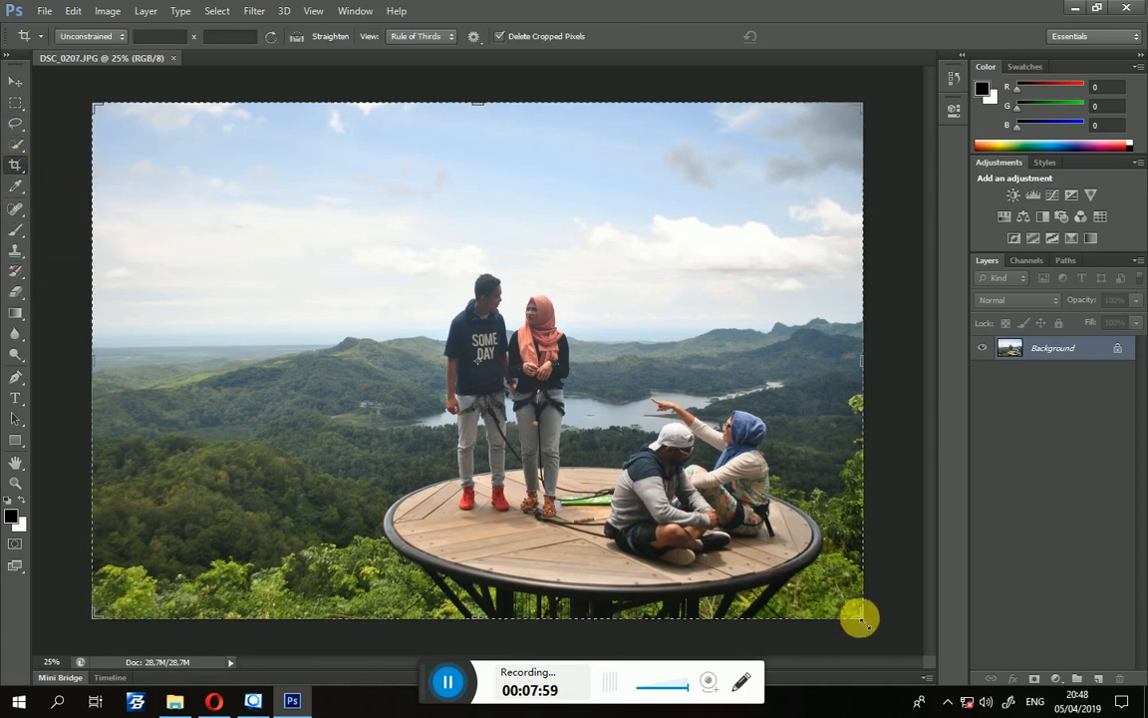
{"action": "left_click_drag", "start_coordinate": [861, 616], "coordinate": [735, 581]}
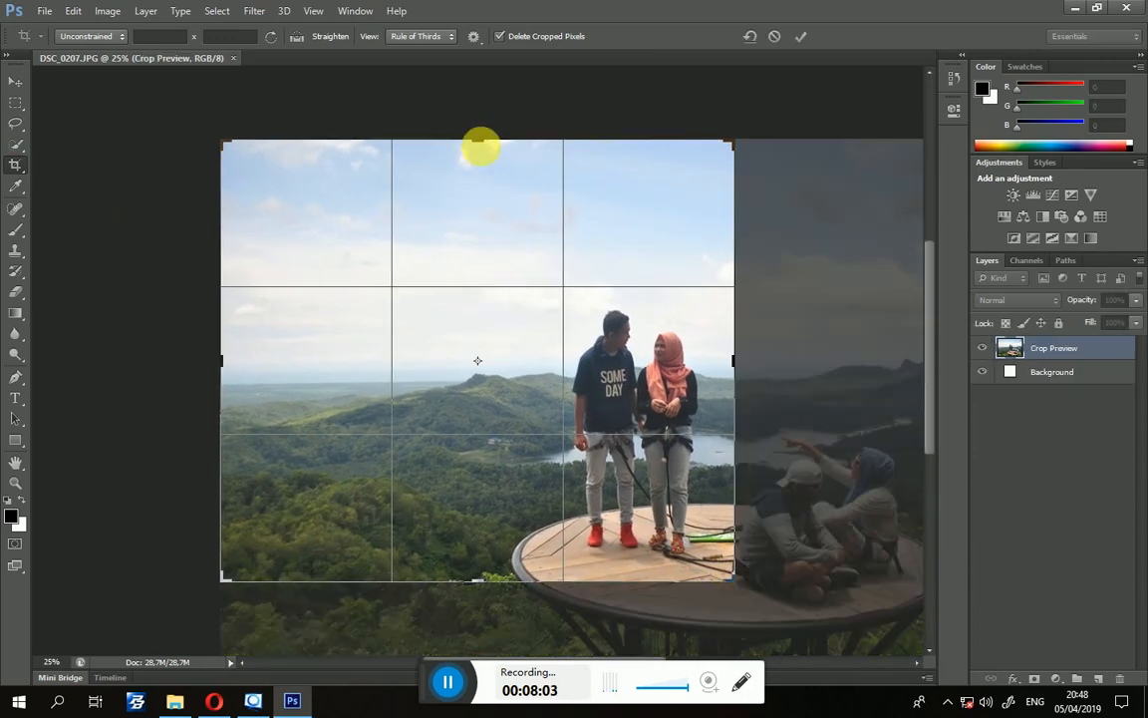
{"action": "left_click_drag", "start_coordinate": [479, 146], "coordinate": [490, 183]}
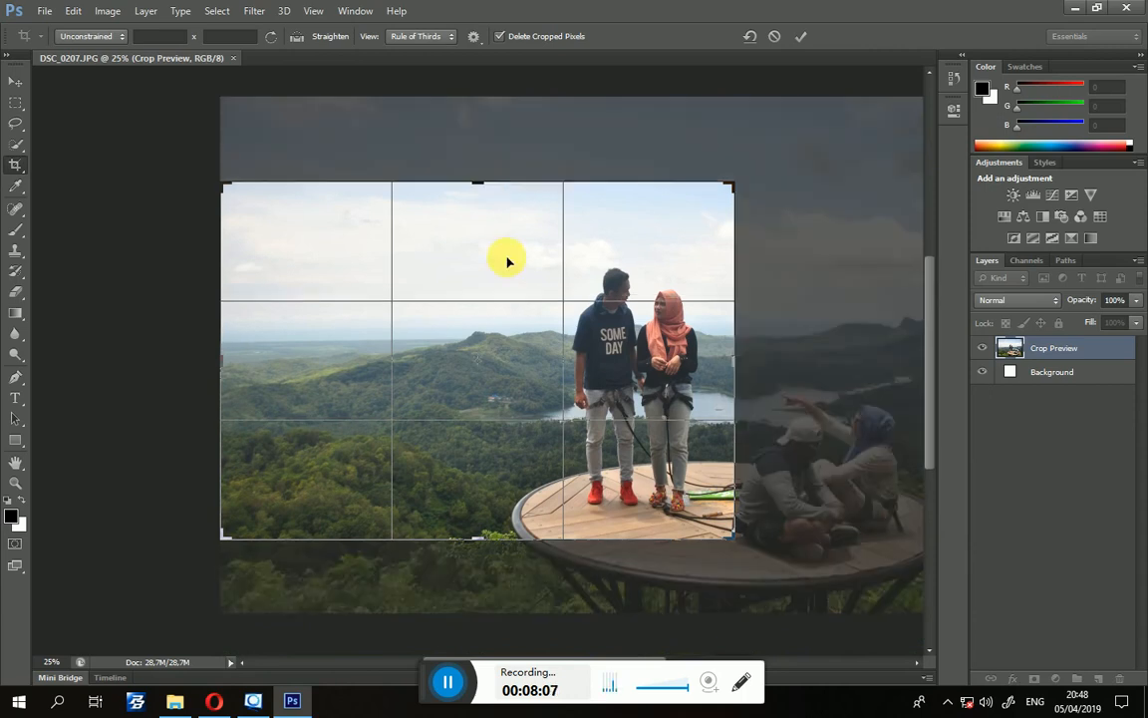
{"action": "left_click_drag", "start_coordinate": [510, 259], "coordinate": [521, 347]}
{"action": "key", "text": "Return"}
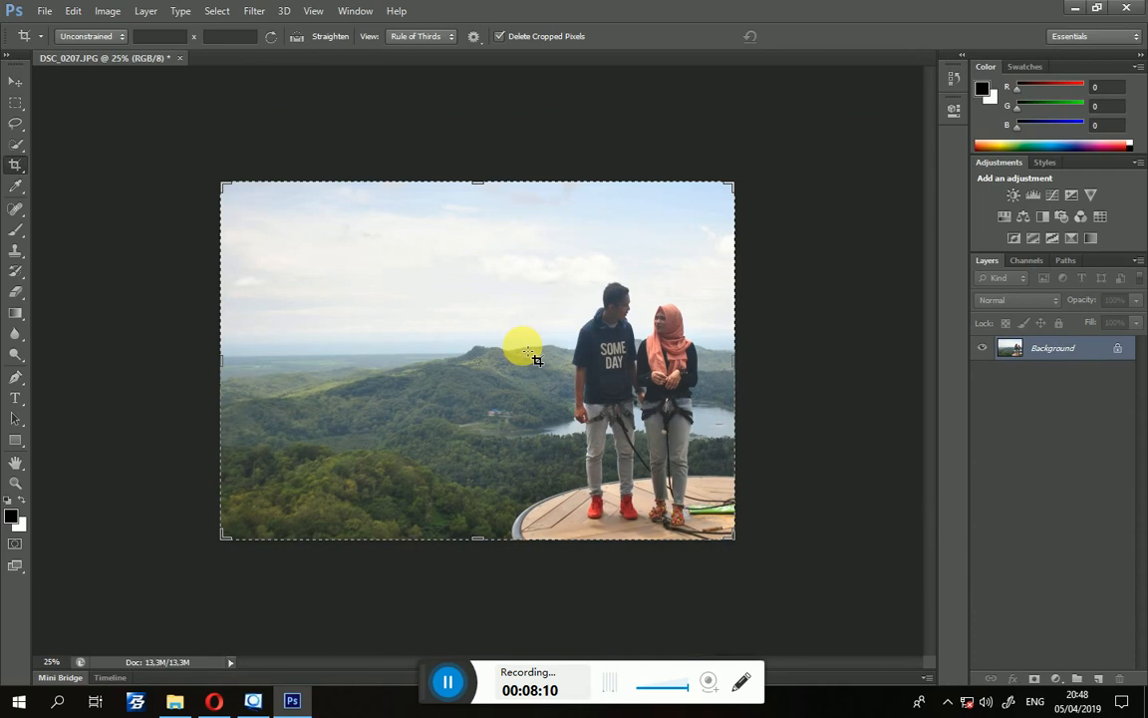
Open the cropped DSC_0207 photo in the Topaz Adjust 5 filter and skip its getting-started guide.
{"action": "left_click", "coordinate": [15, 103]}
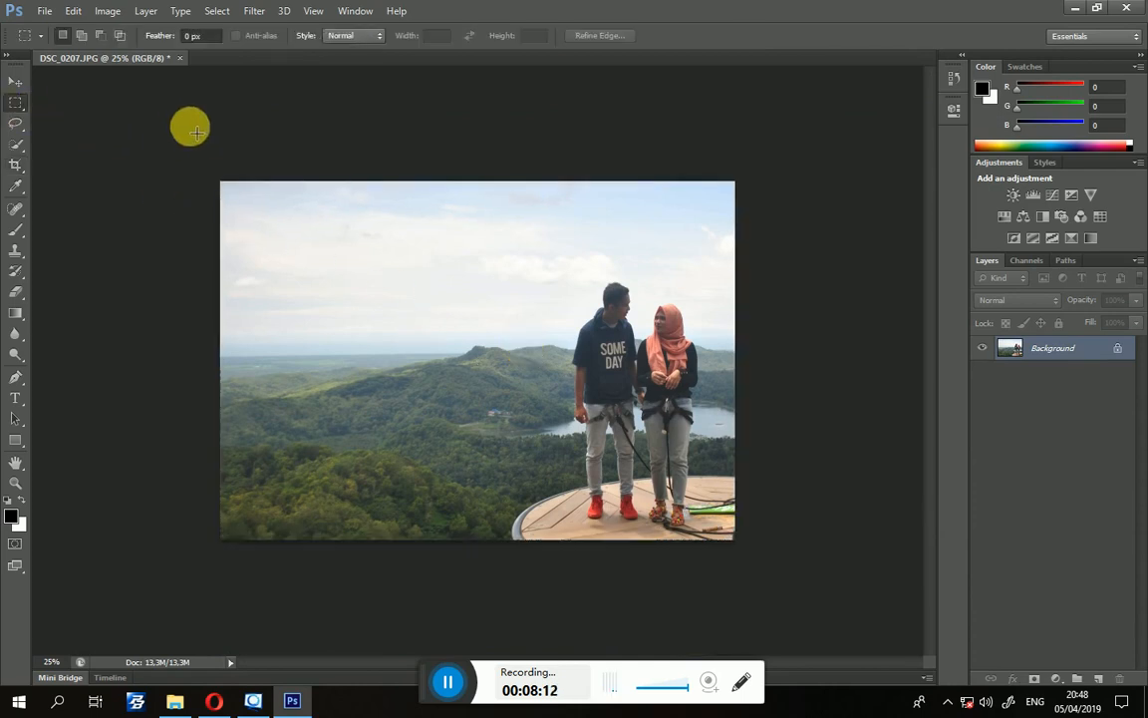
{"action": "left_click", "coordinate": [282, 12]}
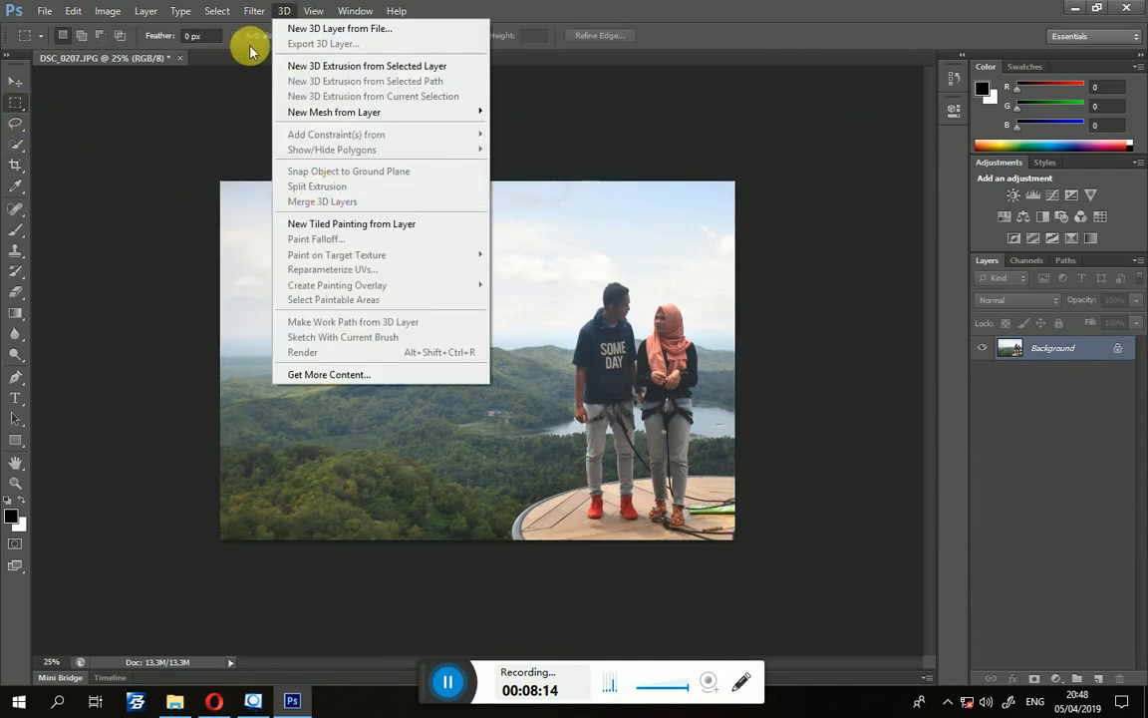
{"action": "mouse_move", "coordinate": [317, 8]}
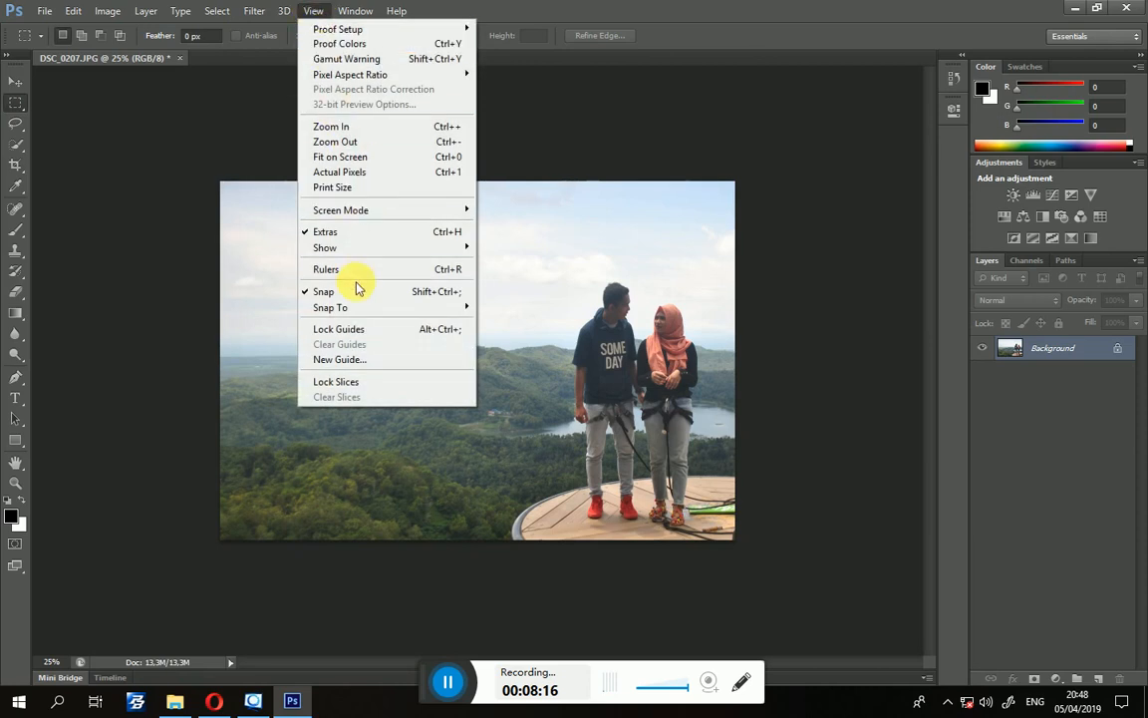
{"action": "mouse_move", "coordinate": [256, 10]}
{"action": "mouse_move", "coordinate": [357, 337]}
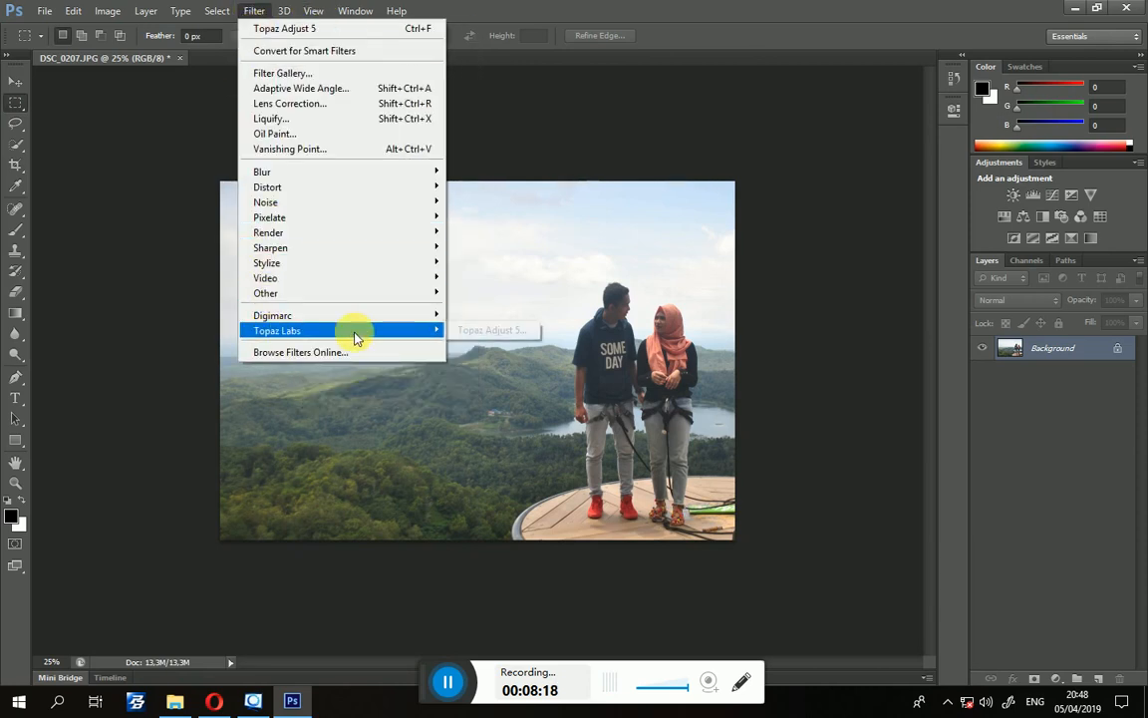
{"action": "left_click", "coordinate": [451, 329]}
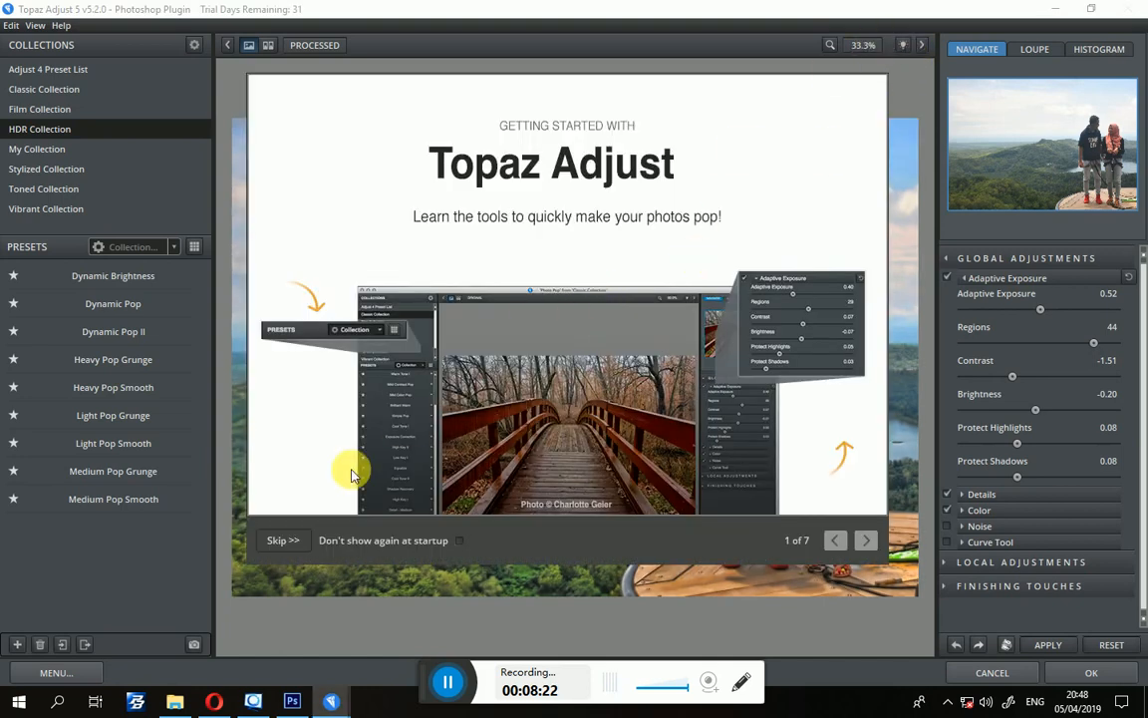
{"action": "left_click", "coordinate": [299, 539]}
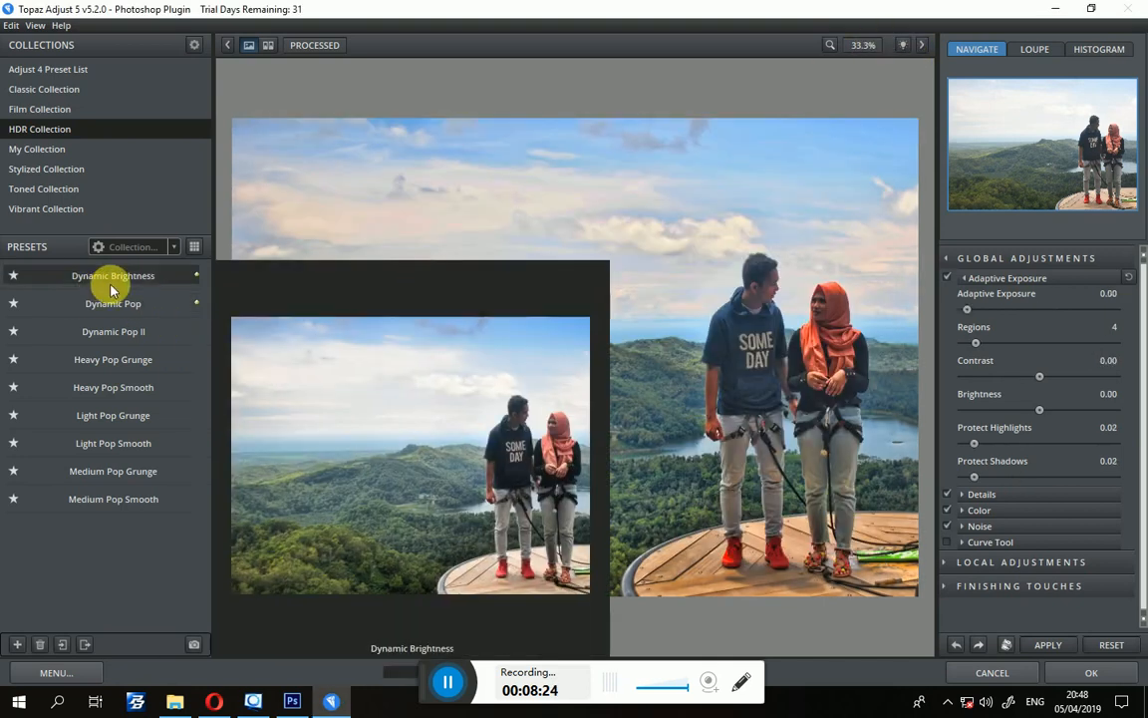
Try the Dynamic Brightness and Heavy Pop Smooth presets from the HDR Collection, settling on Medium Pop Smooth.
{"action": "left_click", "coordinate": [111, 276]}
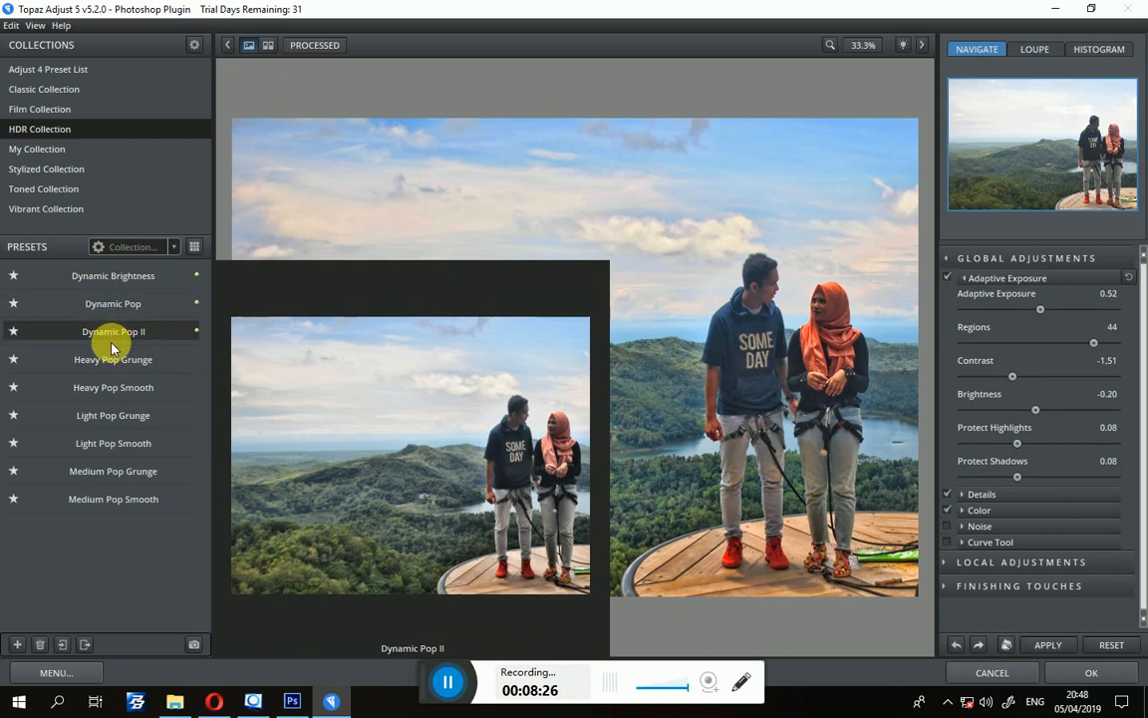
{"action": "left_click", "coordinate": [103, 387]}
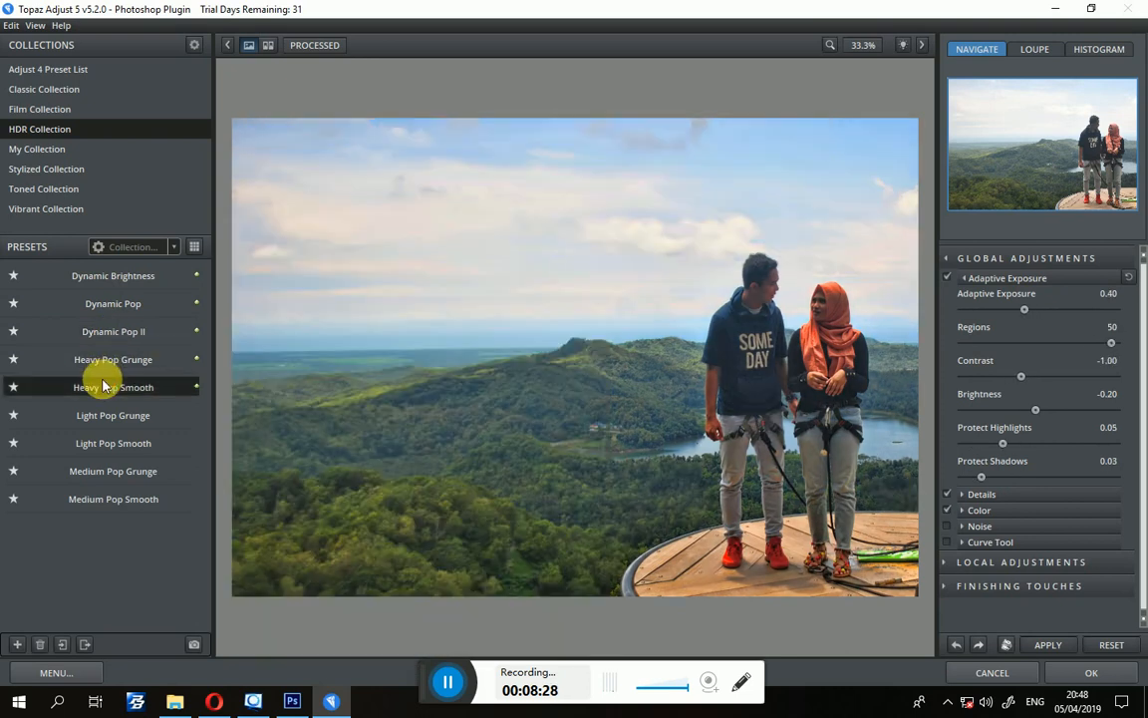
{"action": "mouse_move", "coordinate": [110, 418]}
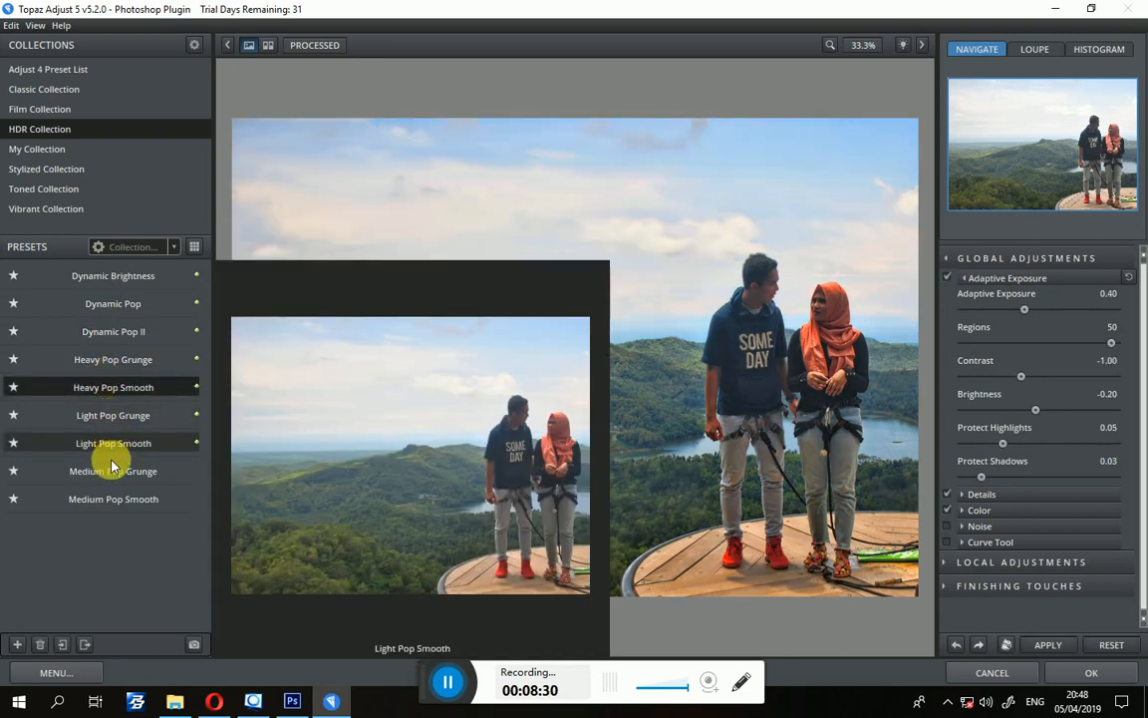
{"action": "left_click", "coordinate": [104, 501]}
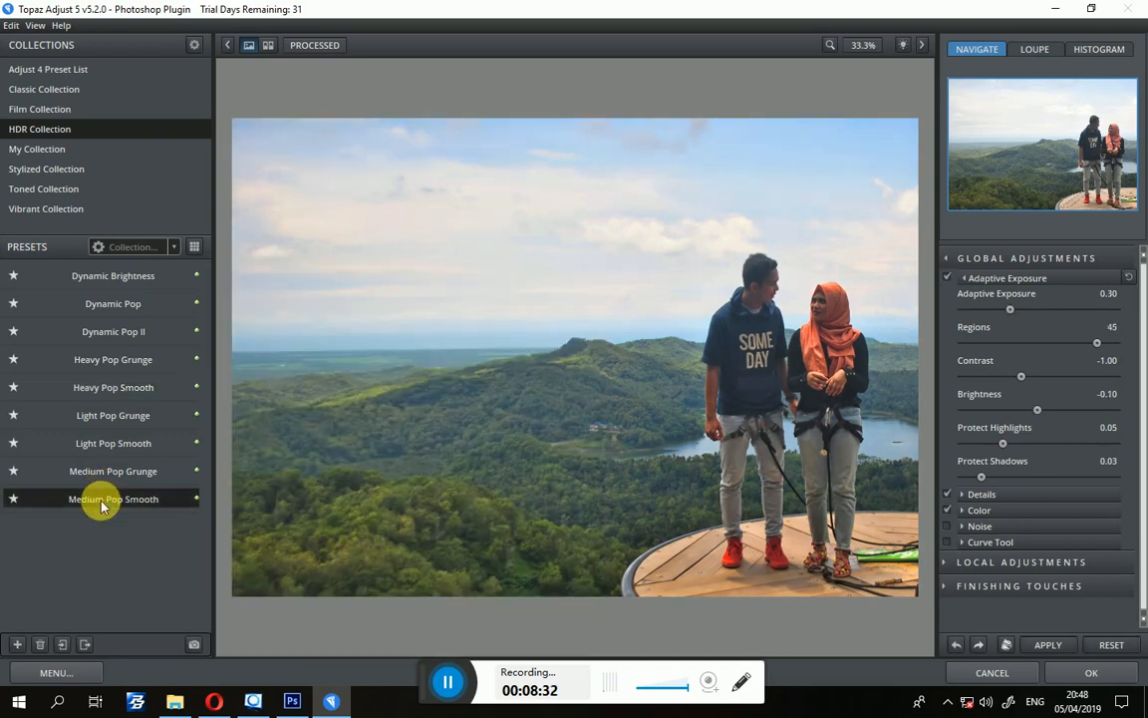
Compare the Medium Pop Smooth result with the original photo in the preview.
{"action": "left_click", "coordinate": [677, 417]}
{"action": "left_click_drag", "start_coordinate": [681, 424], "coordinate": [488, 453]}
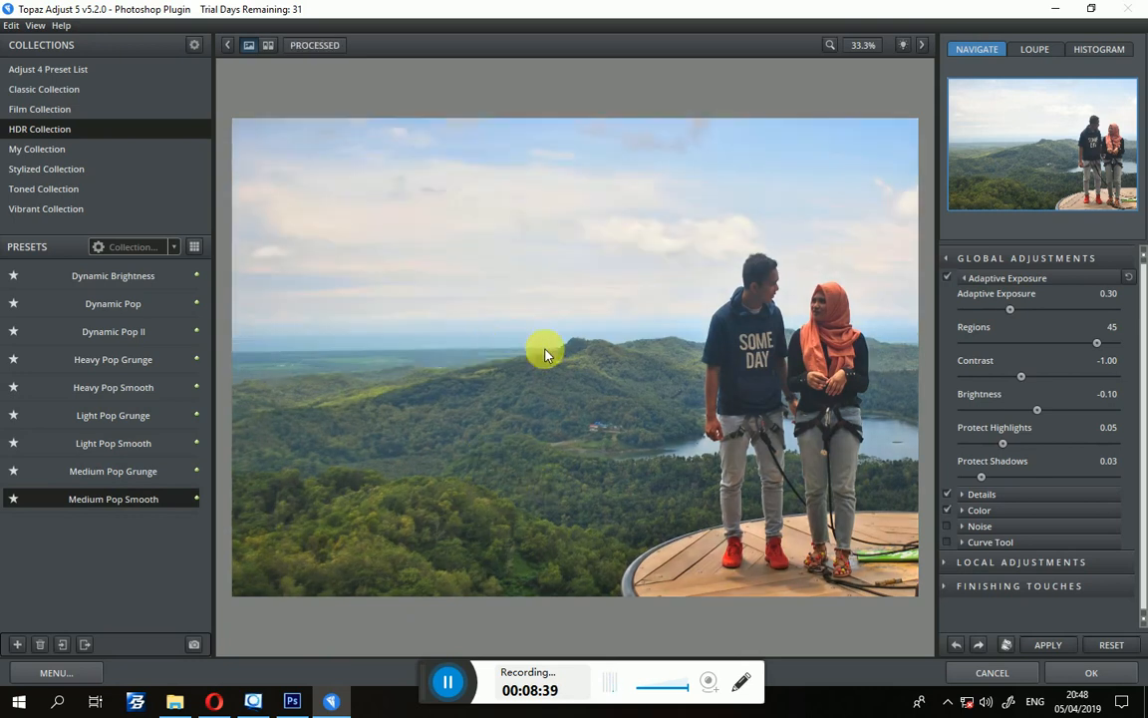
{"action": "left_click_drag", "start_coordinate": [543, 345], "coordinate": [688, 299]}
{"action": "left_click_drag", "start_coordinate": [718, 244], "coordinate": [723, 240]}
{"action": "left_click_drag", "start_coordinate": [698, 237], "coordinate": [692, 237]}
Set Adaptive Exposure to 0.55, Regions 23, Contrast -2.56, Brightness -0.11, Protect Highlights 0.10 and Protect Shadows 0.09.
{"action": "left_click_drag", "start_coordinate": [1012, 309], "coordinate": [993, 381]}
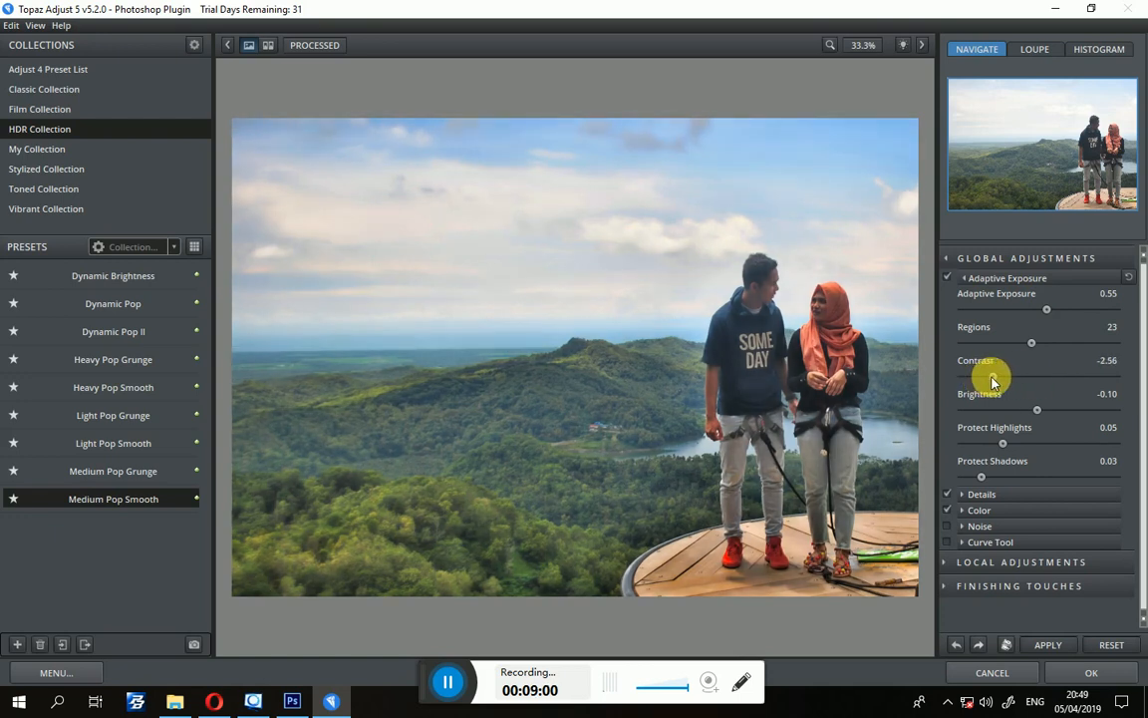
{"action": "mouse_move", "coordinate": [1035, 417]}
{"action": "left_mouse_down"}
{"action": "mouse_move", "coordinate": [1015, 412]}
{"action": "mouse_move", "coordinate": [1040, 417]}
{"action": "mouse_move", "coordinate": [1033, 409]}
{"action": "mouse_move", "coordinate": [1021, 447]}
{"action": "mouse_move", "coordinate": [1041, 446]}
{"action": "mouse_move", "coordinate": [1033, 441]}
{"action": "left_mouse_up"}
{"action": "left_click_drag", "start_coordinate": [981, 476], "coordinate": [1034, 481]}
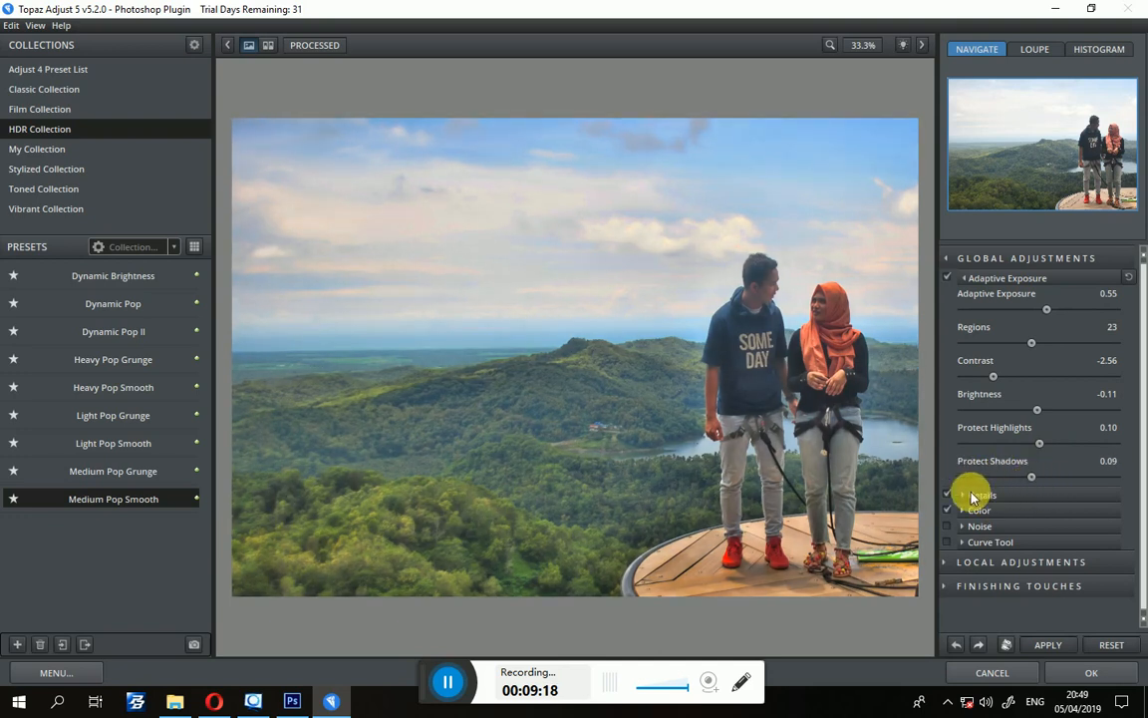
In the Details adjustments, set Strength to 1.66 and Threshold to 0.07.
{"action": "left_click", "coordinate": [972, 496]}
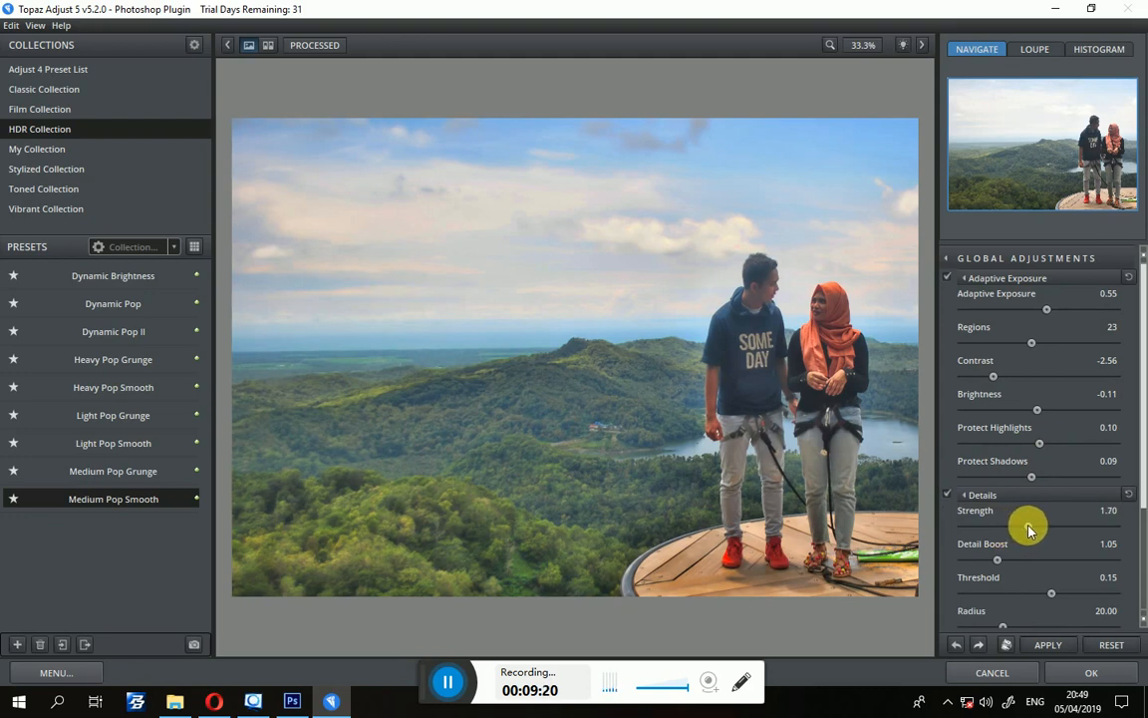
{"action": "left_click_drag", "start_coordinate": [1029, 529], "coordinate": [1019, 529]}
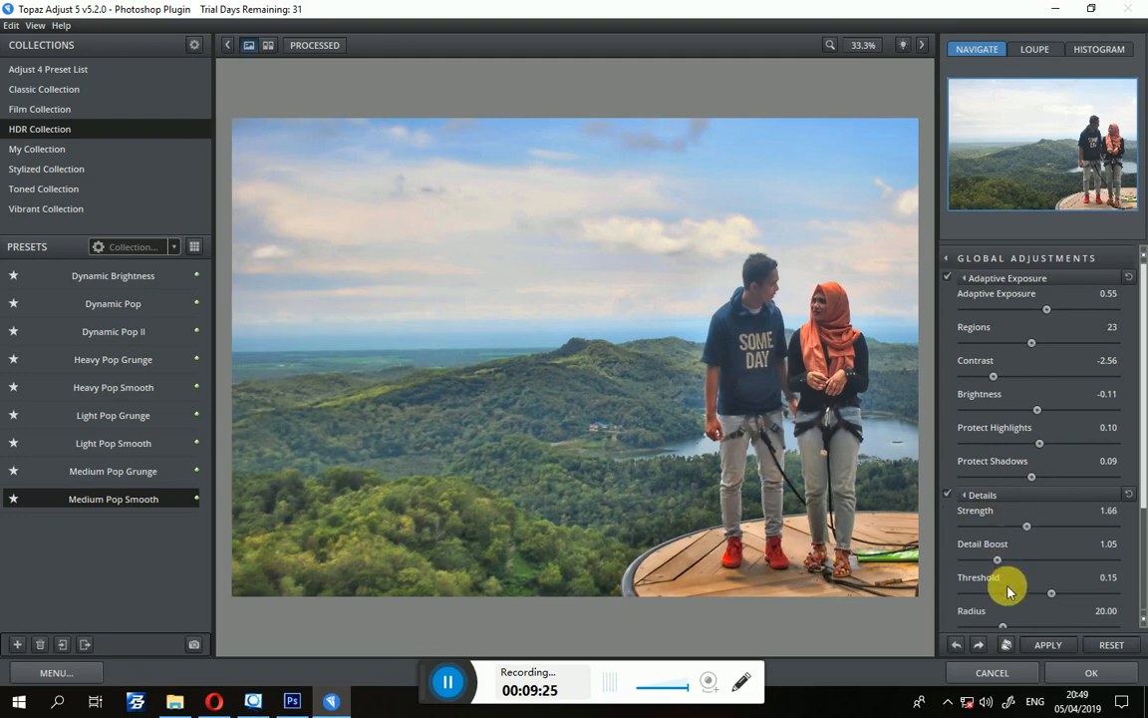
{"action": "mouse_move", "coordinate": [1008, 595]}
{"action": "left_mouse_down"}
{"action": "mouse_move", "coordinate": [985, 598]}
{"action": "mouse_move", "coordinate": [1001, 597]}
{"action": "left_mouse_up"}
Check the adjusted preview against the original and apply the Topaz effect to the photo of the couple.
{"action": "left_click_drag", "start_coordinate": [507, 361], "coordinate": [544, 346]}
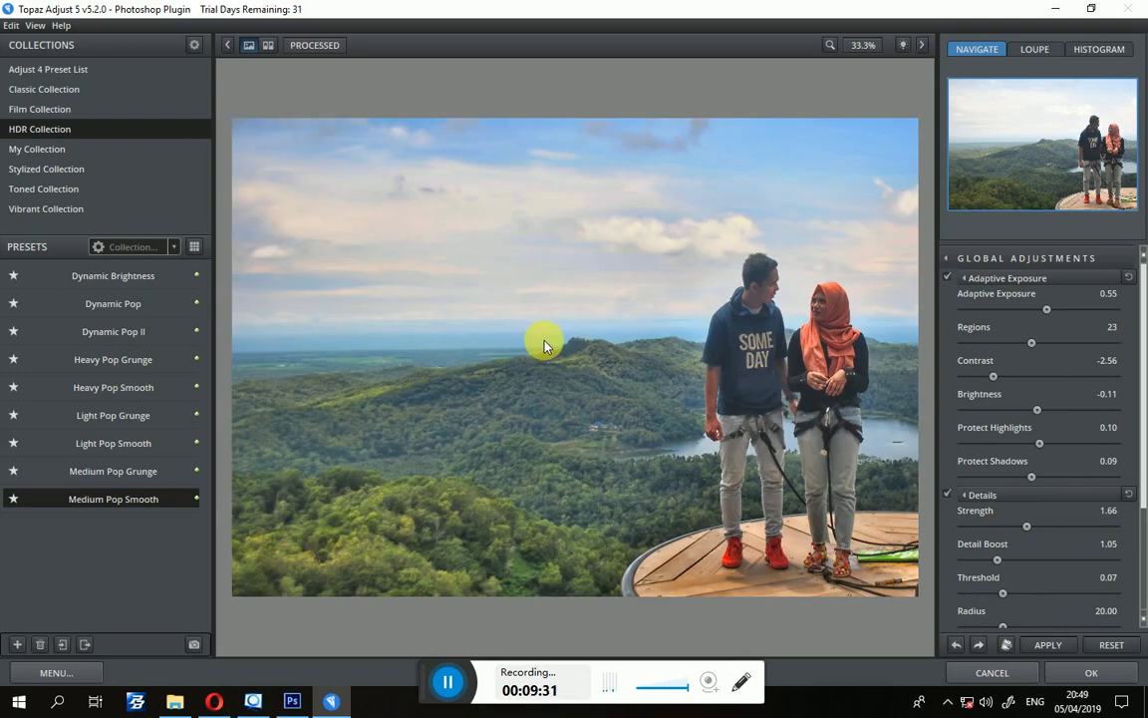
{"action": "left_click_drag", "start_coordinate": [619, 320], "coordinate": [616, 327]}
{"action": "left_click_drag", "start_coordinate": [616, 327], "coordinate": [616, 327]}
{"action": "left_click_drag", "start_coordinate": [616, 327], "coordinate": [616, 327]}
{"action": "left_click_drag", "start_coordinate": [616, 327], "coordinate": [616, 327]}
{"action": "left_click", "coordinate": [616, 327]}
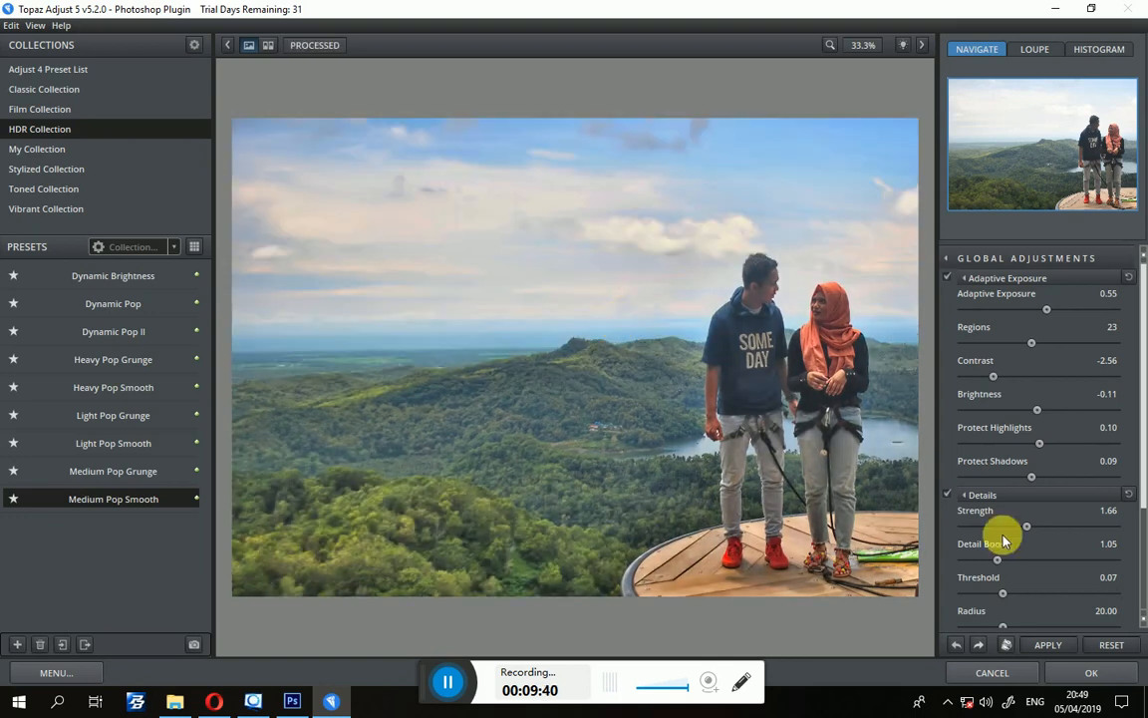
{"action": "left_click", "coordinate": [1097, 673]}
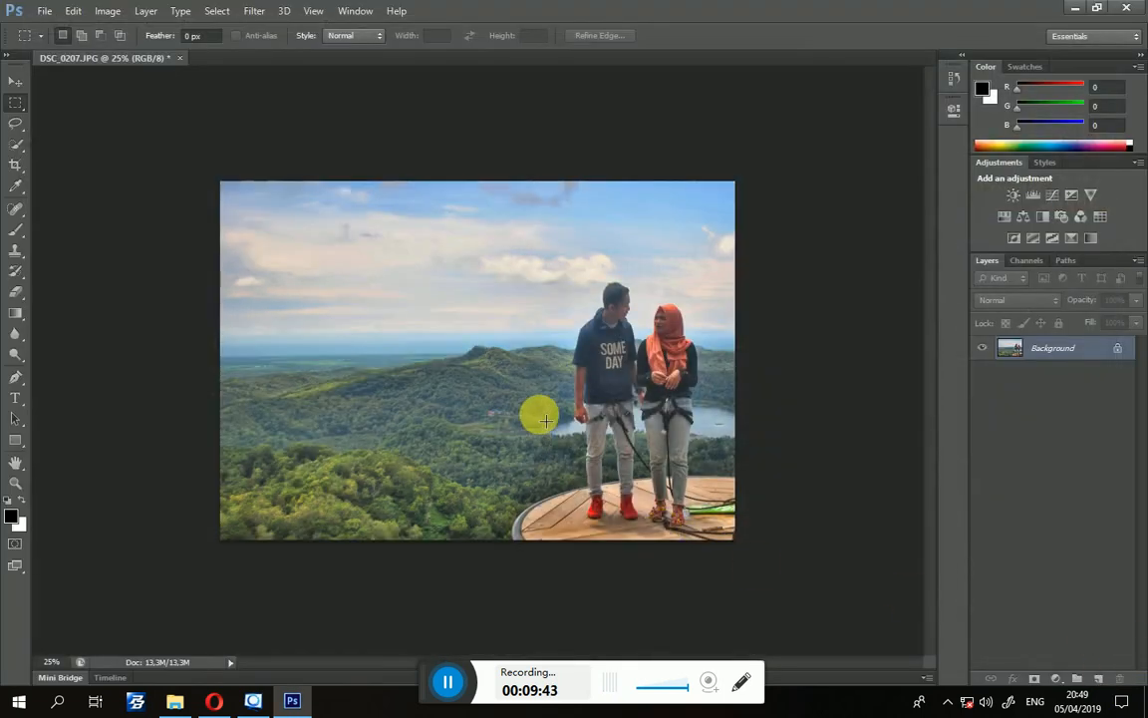
Compare DSC_0207 before and after the Topaz effect by repeatedly undoing and redoing it, ending with the effect applied.
{"action": "key", "text": "ctrl+z"}
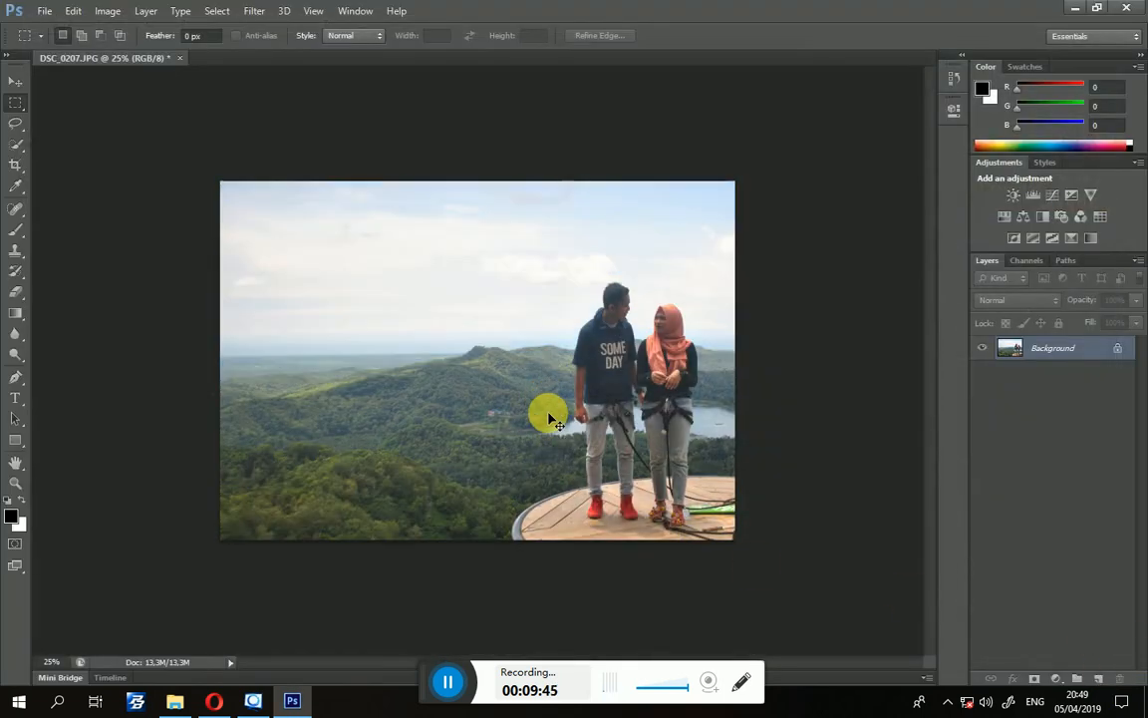
{"action": "key", "text": "ctrl+z"}
{"action": "key", "text": "ctrl+z"}
{"action": "key", "text": "ctrl+z"}
{"action": "key", "text": "ctrl+z"}
{"action": "key", "text": "ctrl+z"}
{"action": "key", "text": "ctrl+z"}
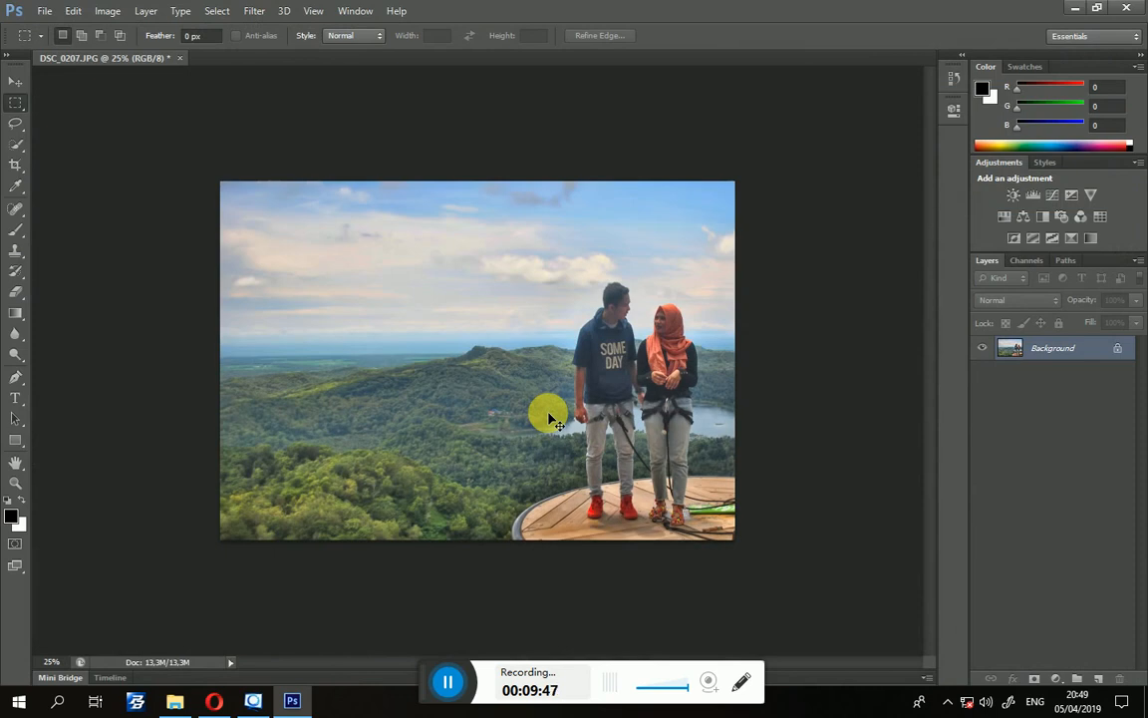
{"action": "key", "text": "ctrl+z"}
{"action": "key", "text": "ctrl+z"}
{"action": "key", "text": "ctrl+z"}
{"action": "key", "text": "ctrl+z"}
{"action": "key", "text": "ctrl+z"}
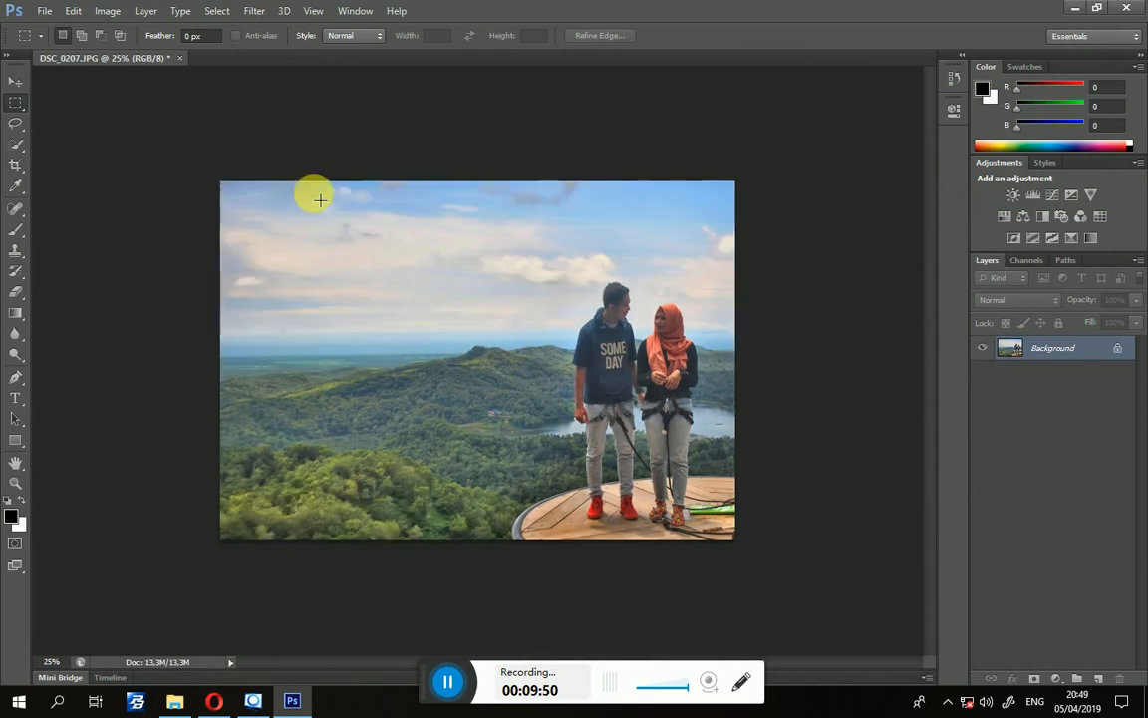
Save DSC_0207 as a JPEG at High quality with the Baseline ("Standard") format and close the photo.
{"action": "key", "text": "ctrl+s"}
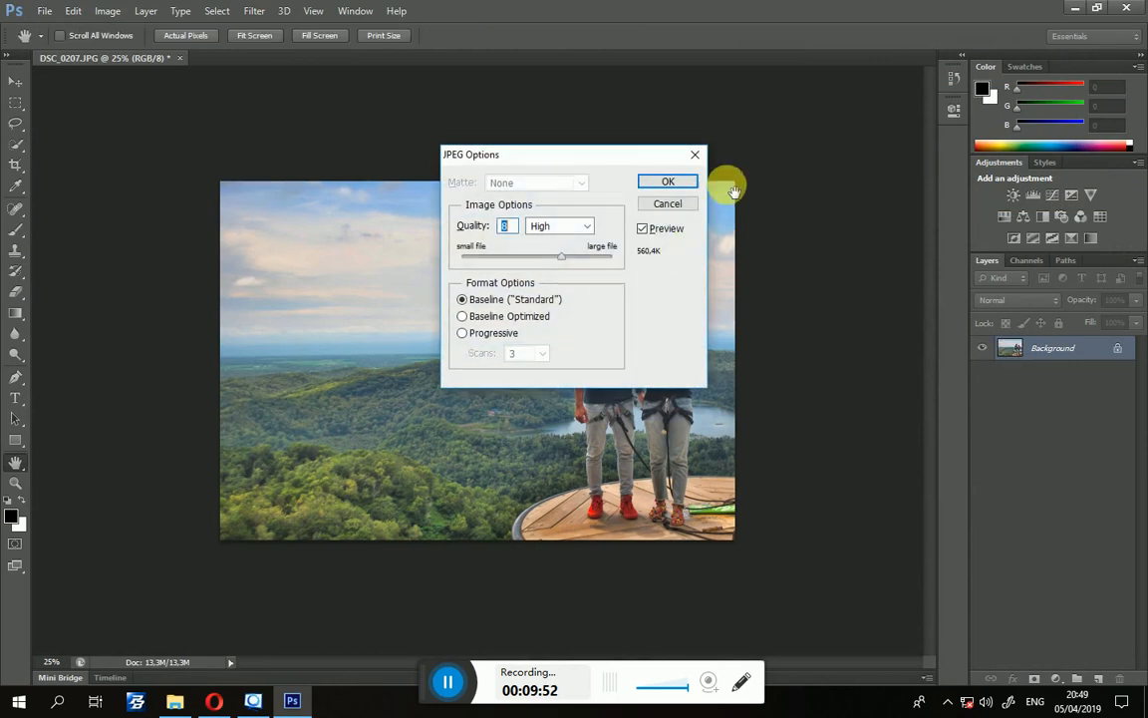
{"action": "left_click", "coordinate": [668, 181]}
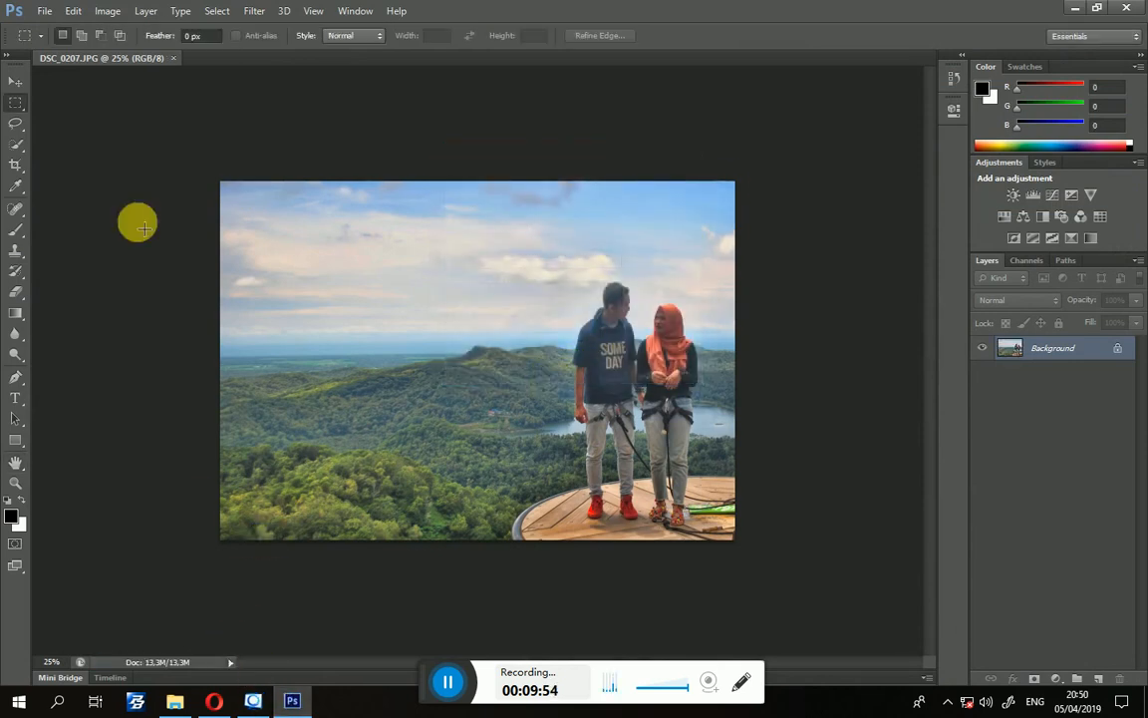
{"action": "left_click", "coordinate": [175, 59]}
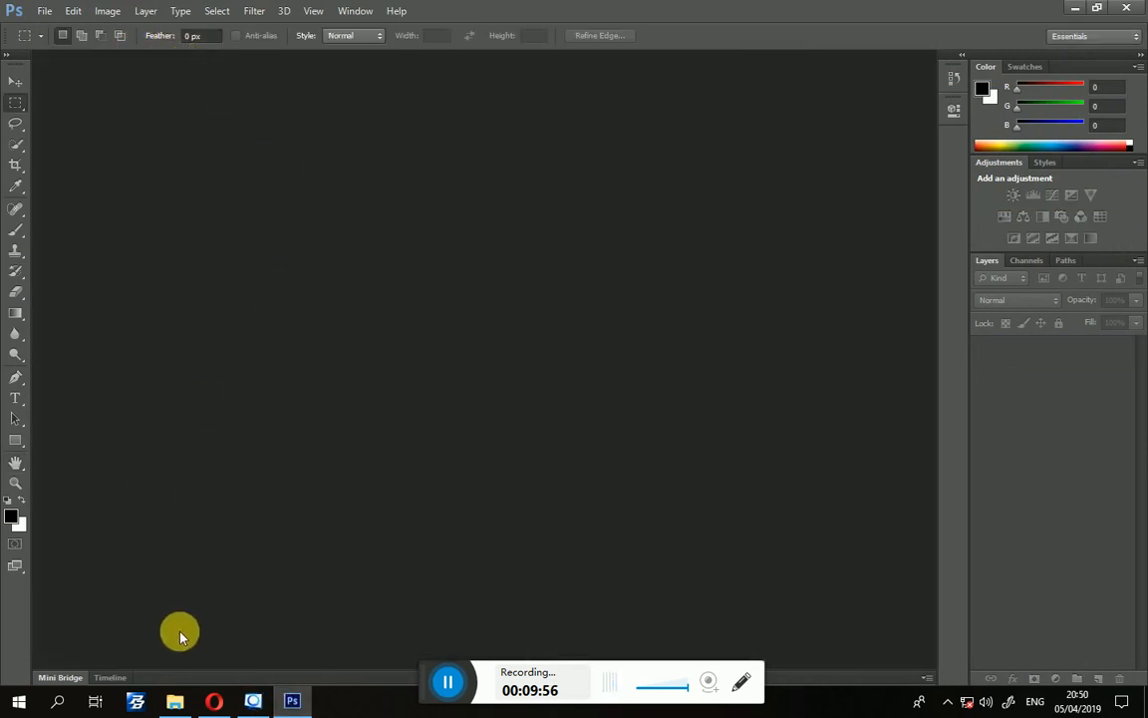
Open DSC_0336 from the Pictures folder in Photoshop and start Topaz Adjust 5 on it, skipping the getting-started guide.
{"action": "left_click", "coordinate": [175, 701]}
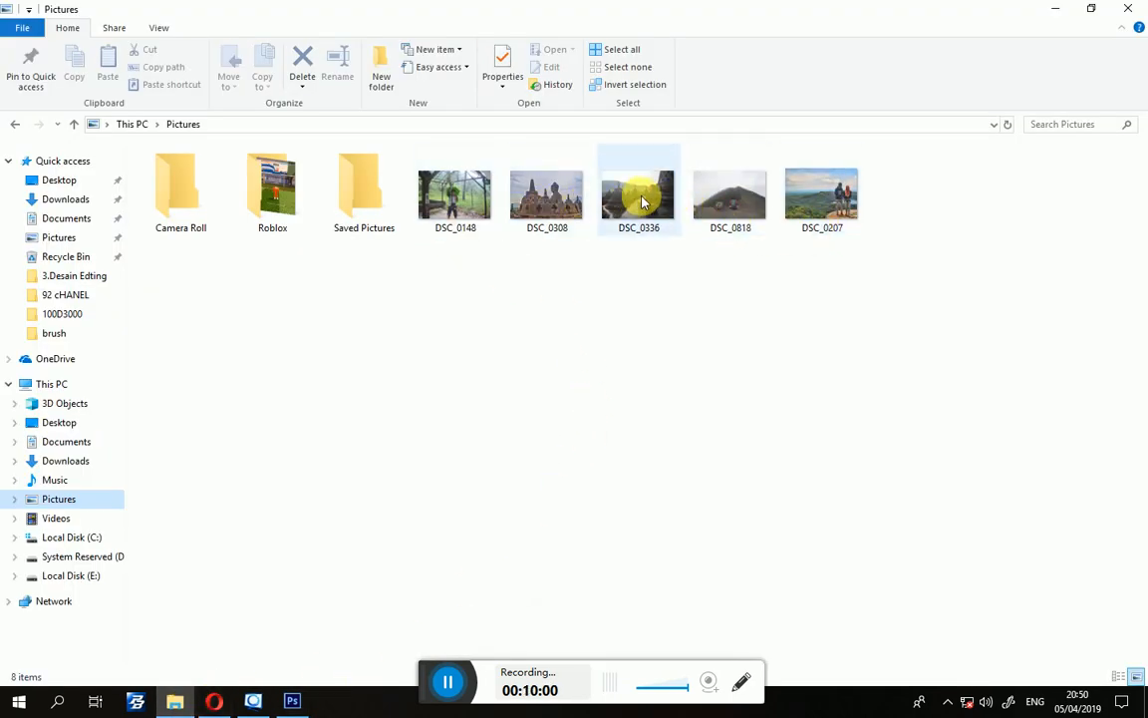
{"action": "left_click_drag", "start_coordinate": [638, 206], "coordinate": [405, 495]}
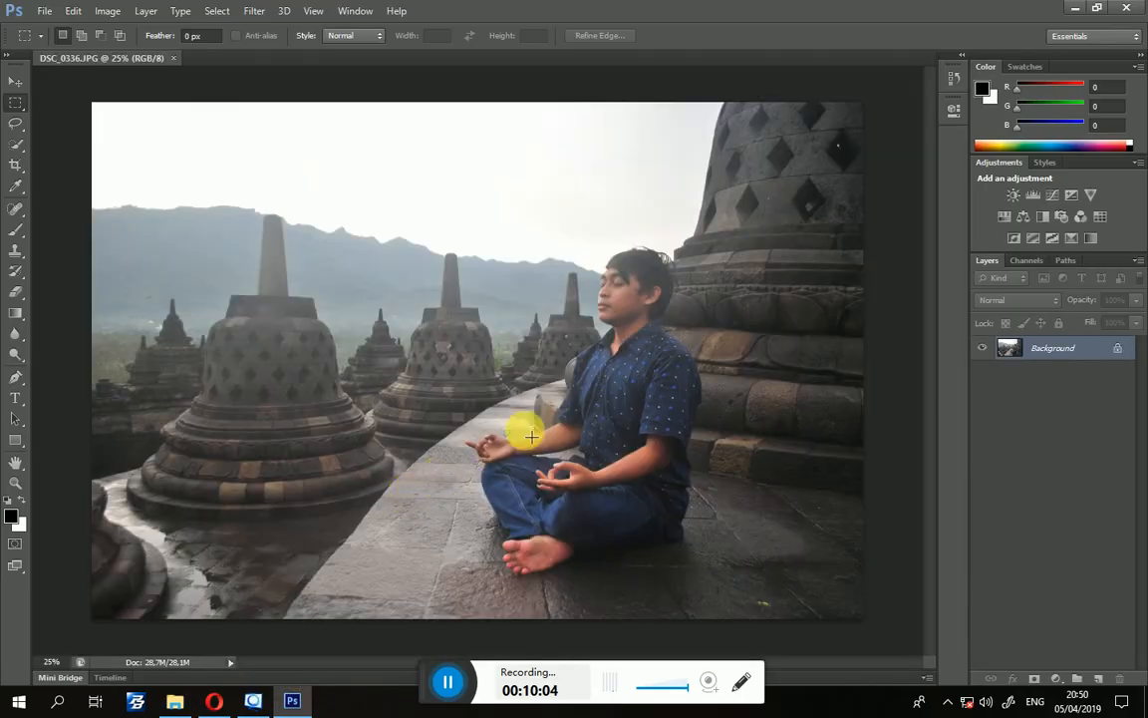
{"action": "left_click", "coordinate": [254, 11]}
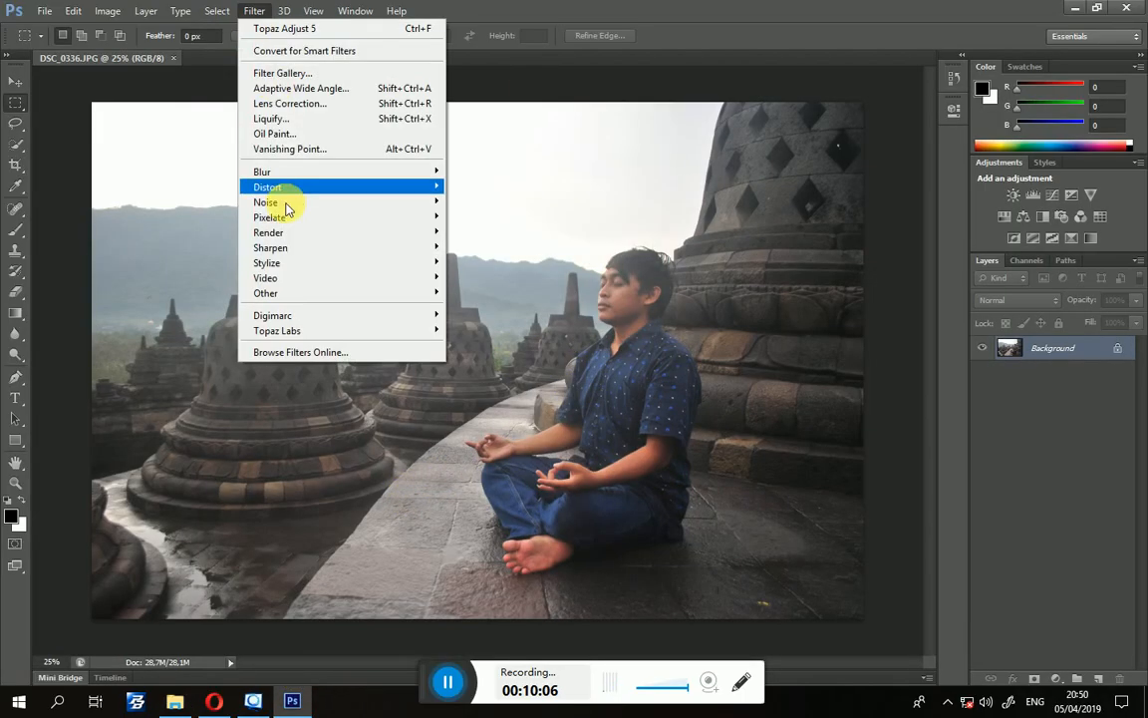
{"action": "mouse_move", "coordinate": [299, 330]}
{"action": "left_click", "coordinate": [484, 329]}
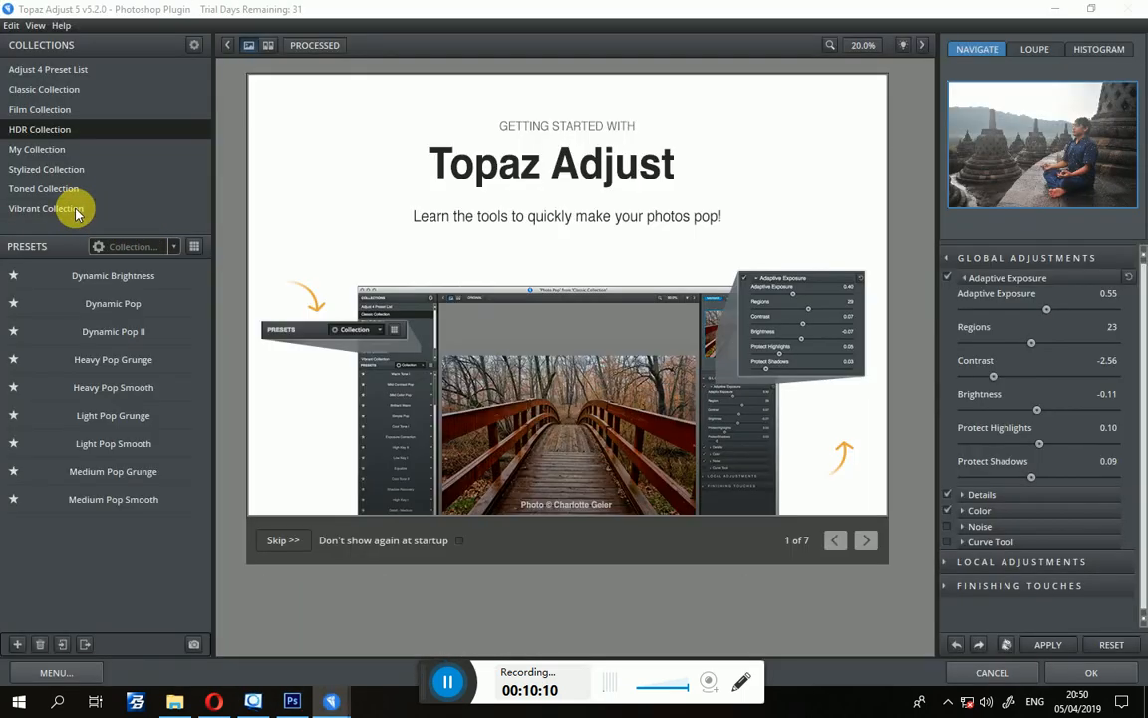
{"action": "left_click", "coordinate": [282, 540]}
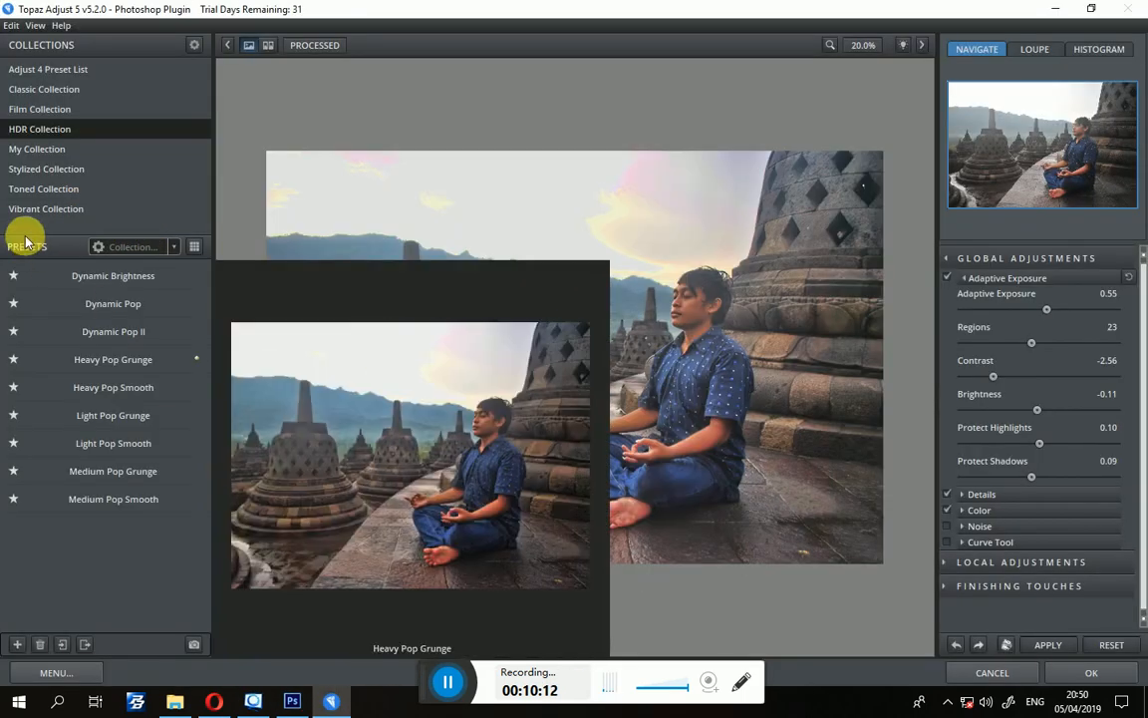
Preview the Vibrant Collection presets on the photo, looking through the list down to Winter.
{"action": "left_click", "coordinate": [37, 209]}
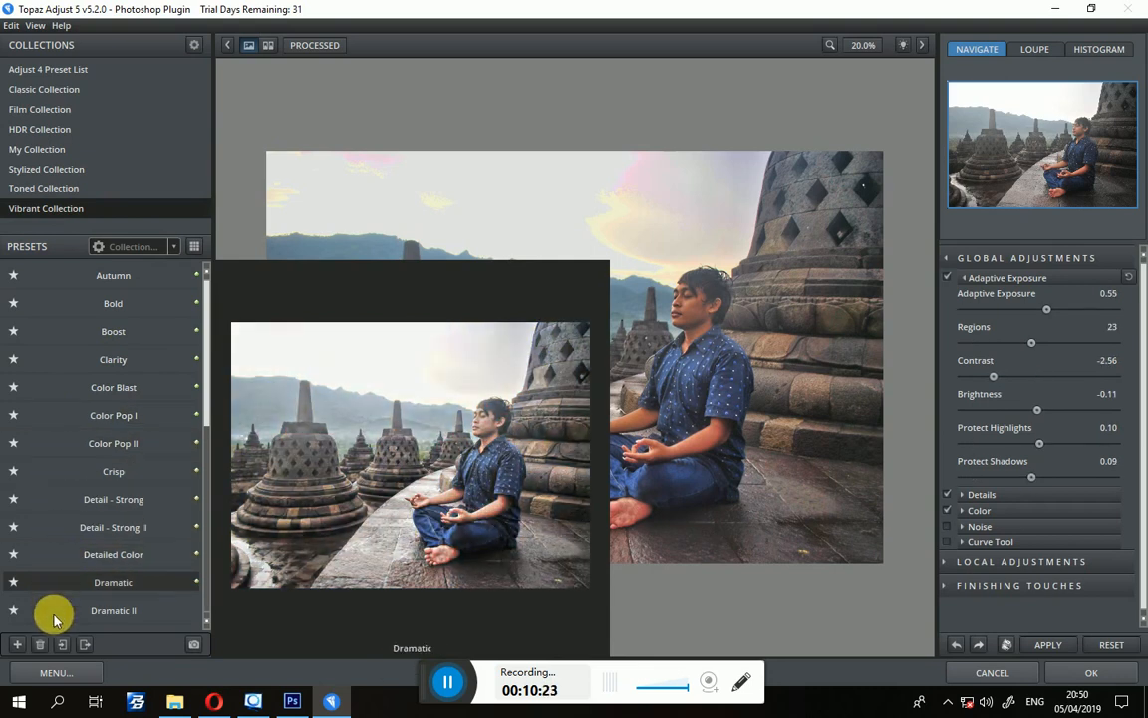
{"action": "scroll", "coordinate": [52, 618], "scroll_direction": "down", "scroll_amount": 3}
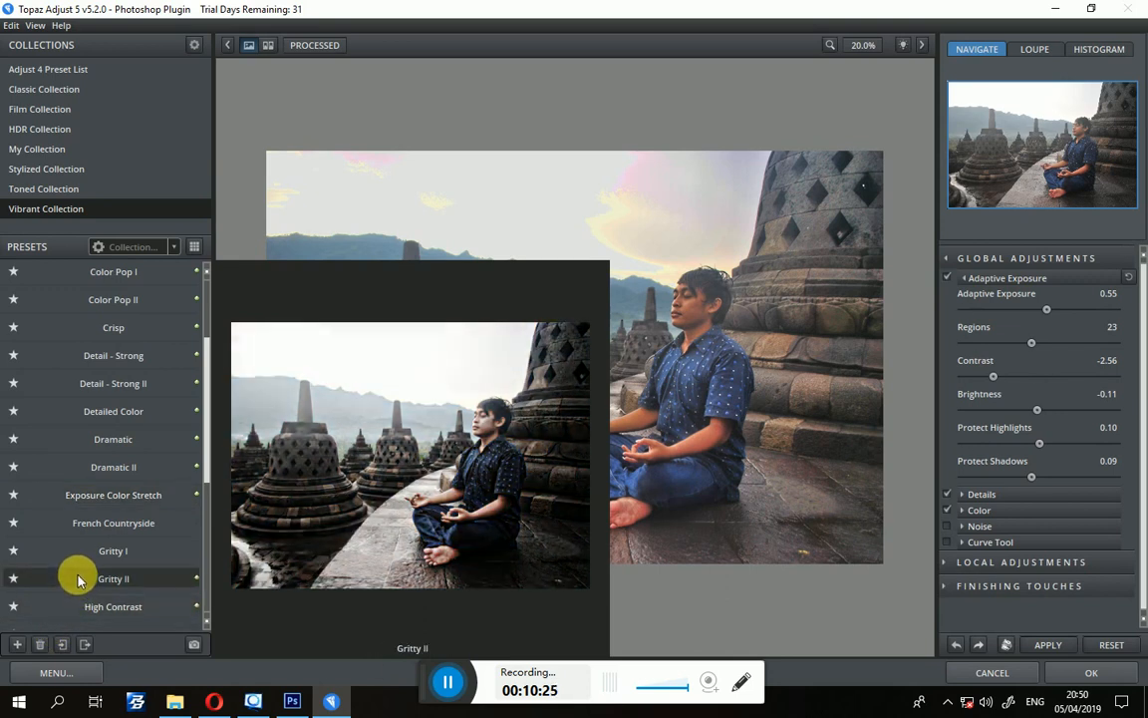
{"action": "scroll", "coordinate": [77, 552], "scroll_direction": "down", "scroll_amount": 2}
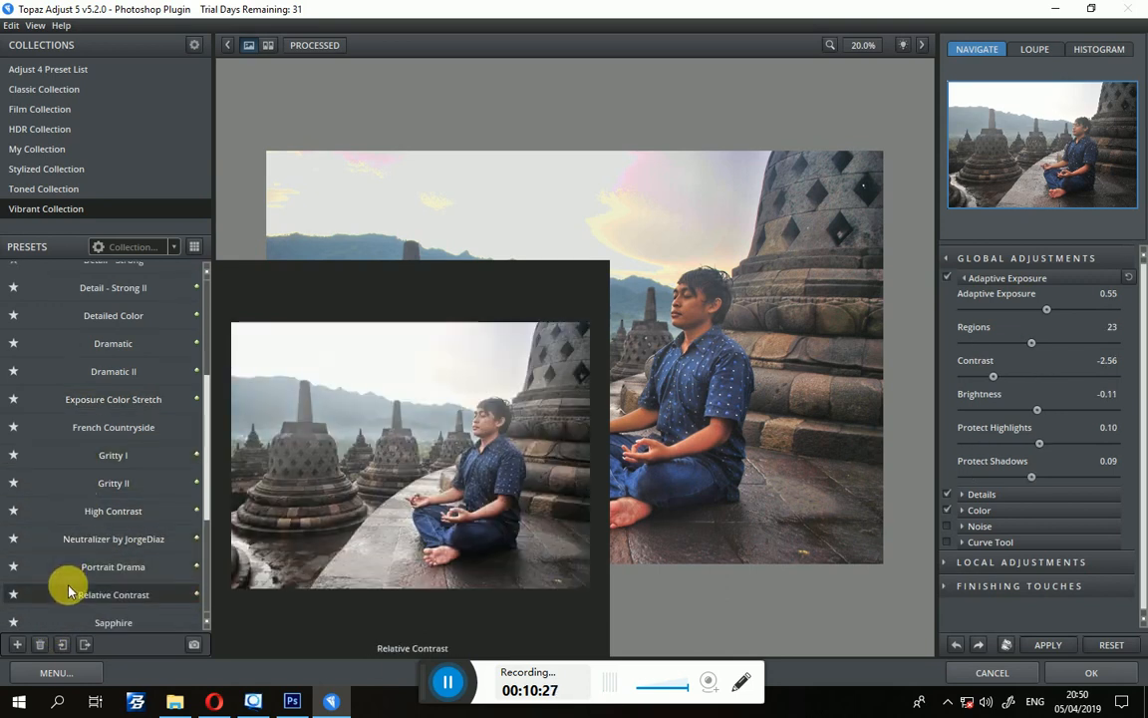
{"action": "scroll", "coordinate": [71, 608], "scroll_direction": "down", "scroll_amount": 3}
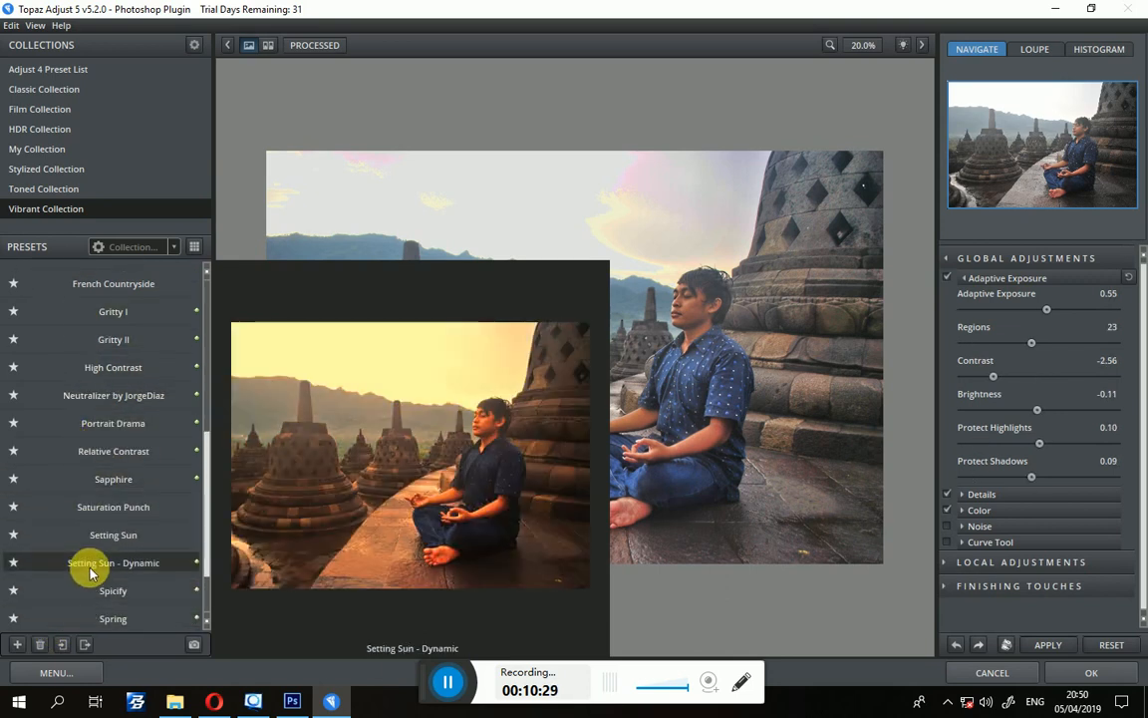
{"action": "scroll", "coordinate": [97, 567], "scroll_direction": "down", "scroll_amount": 2}
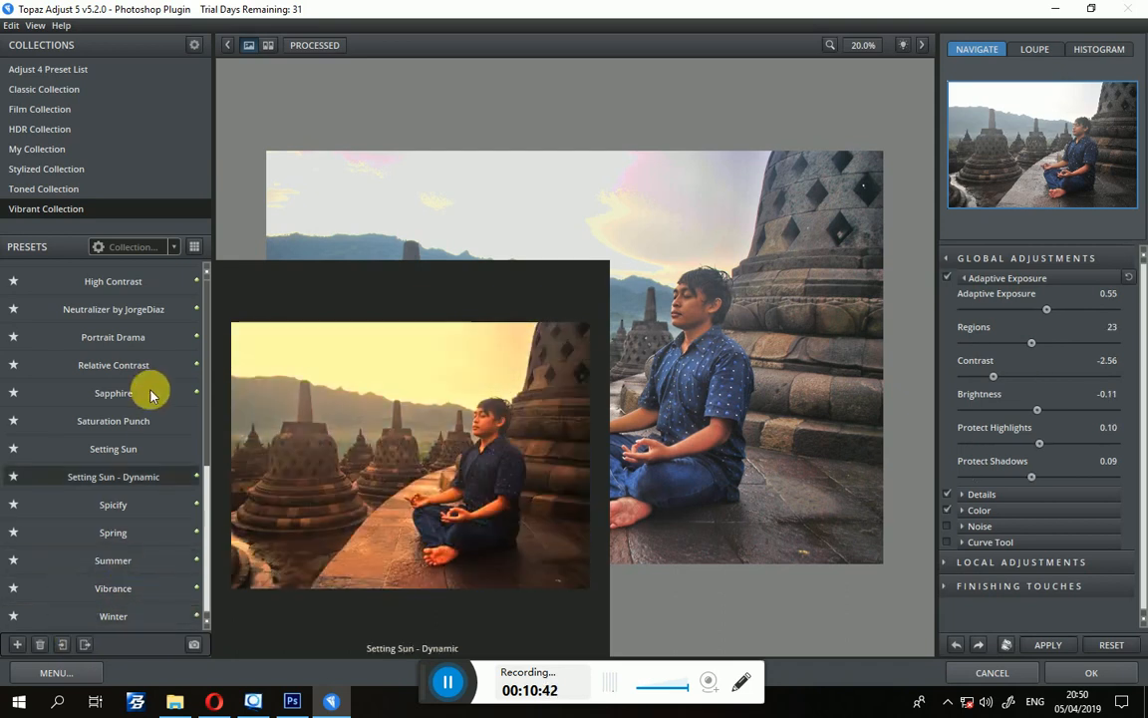
Preview Toned Collection presets on the photo, including Black Rose, Colored Selenium I and Mint.
{"action": "left_click", "coordinate": [84, 189]}
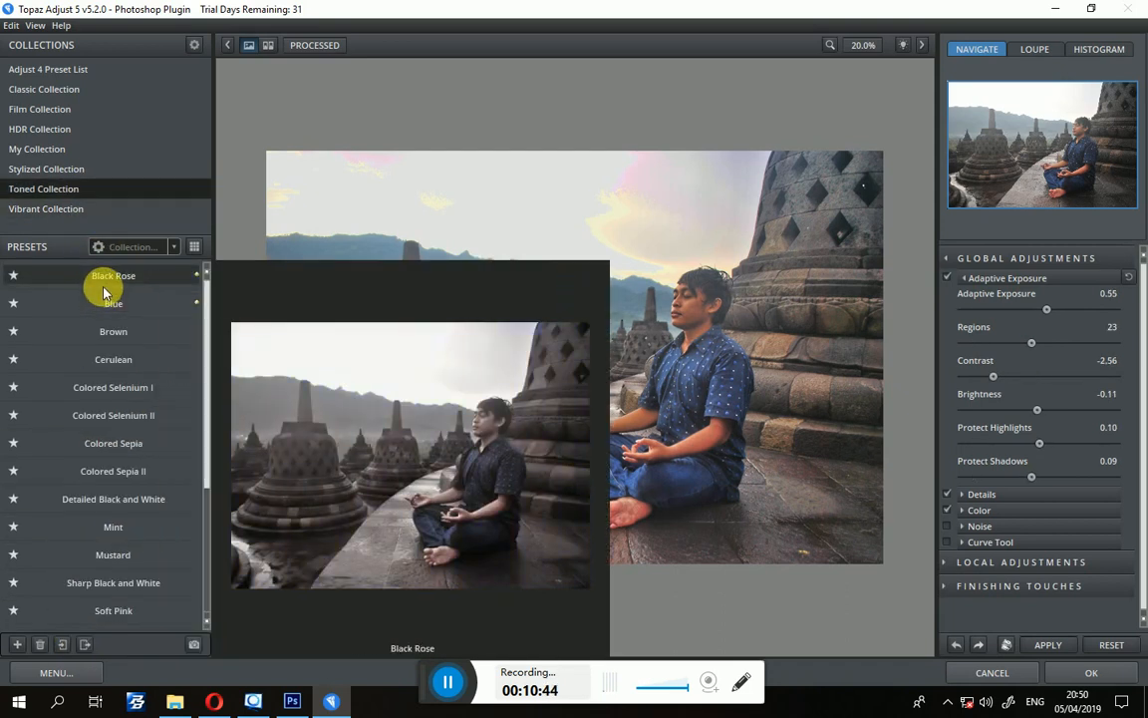
{"action": "left_click", "coordinate": [89, 399]}
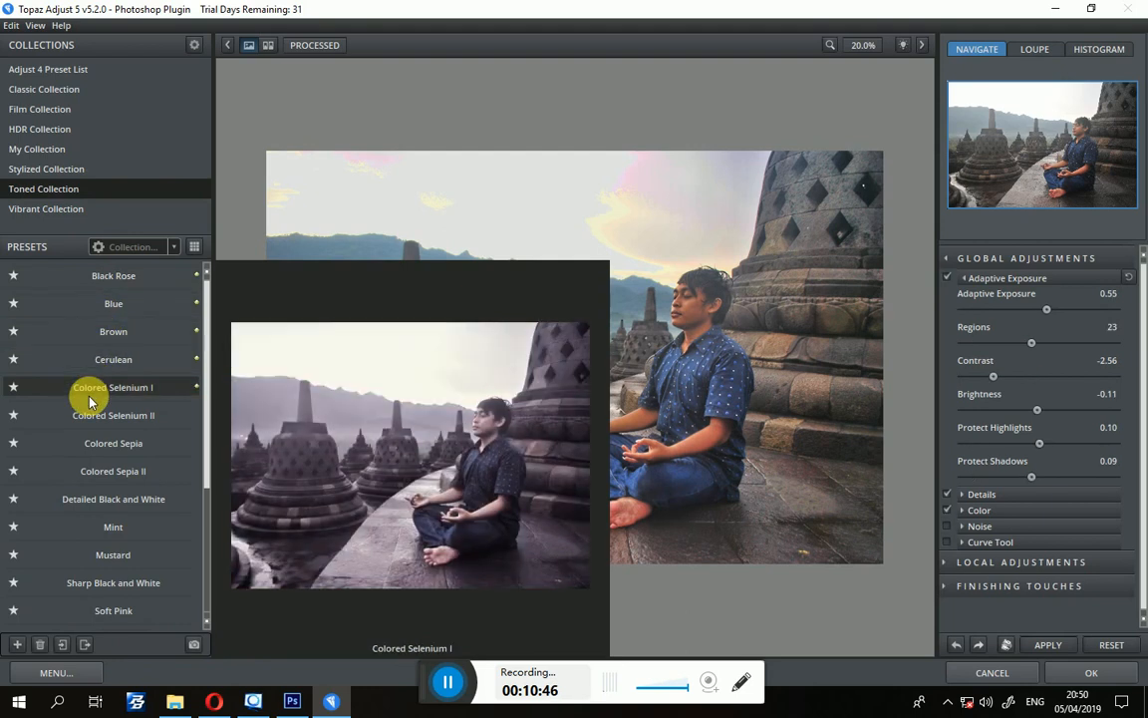
{"action": "left_click", "coordinate": [85, 502]}
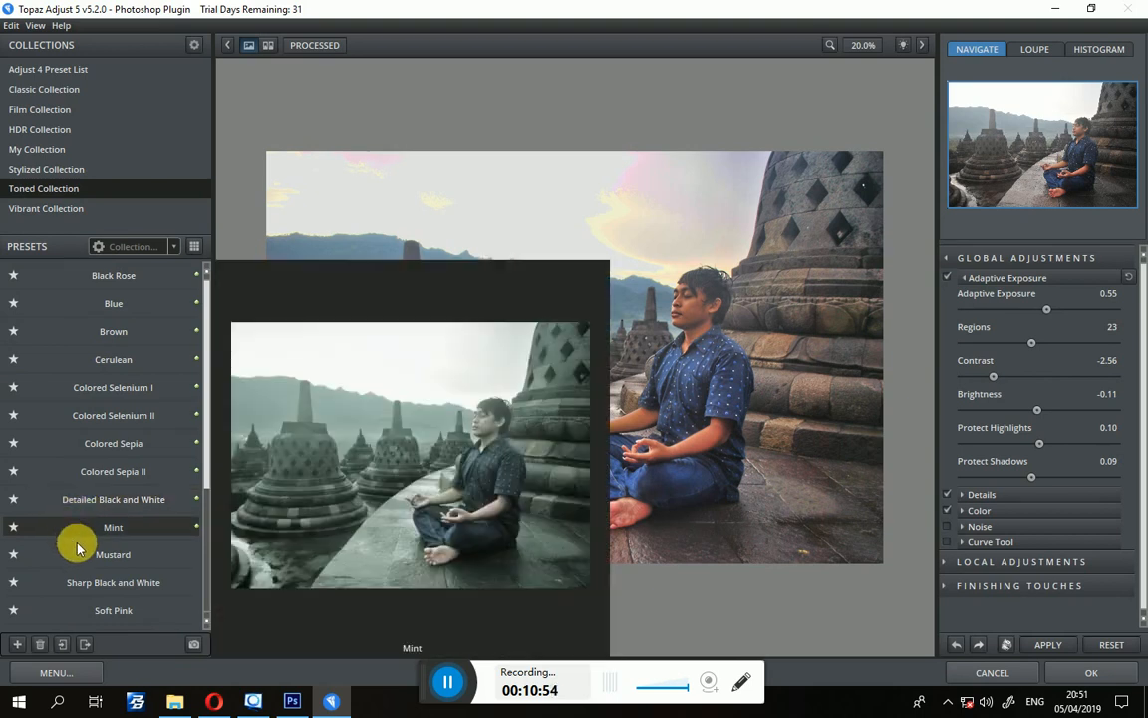
{"action": "left_click", "coordinate": [50, 170]}
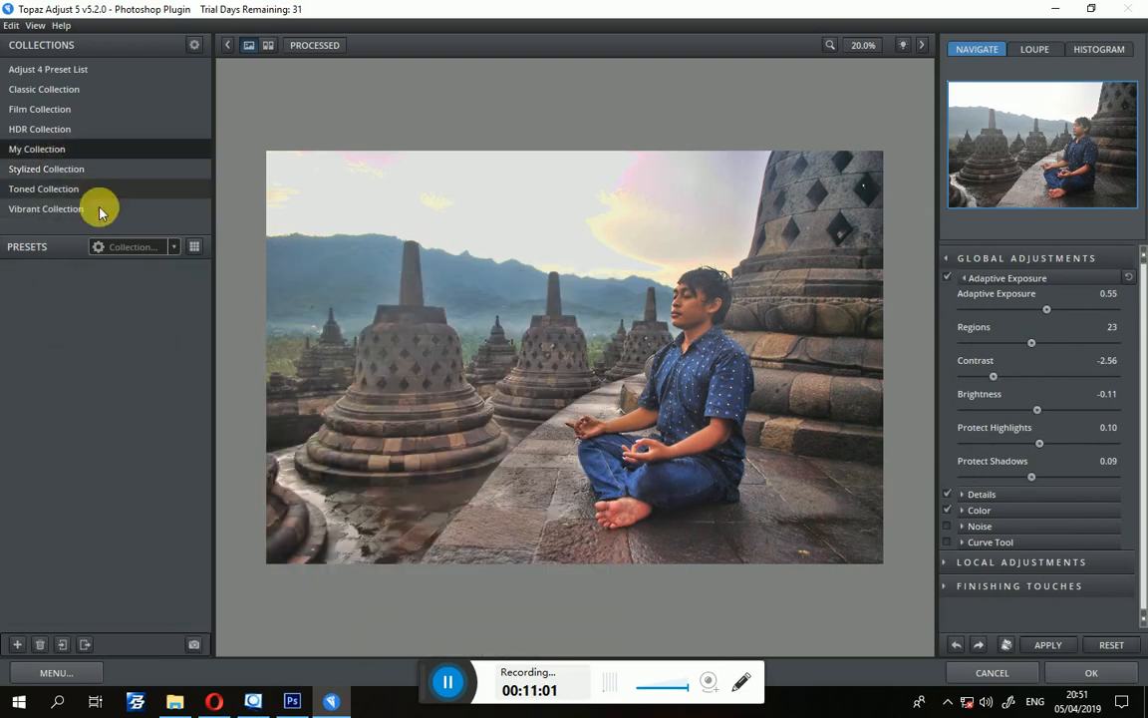
Preview Film Collection presets on the photo, including Bleach Bypass Cool and Cross Process I.
{"action": "left_click", "coordinate": [52, 111]}
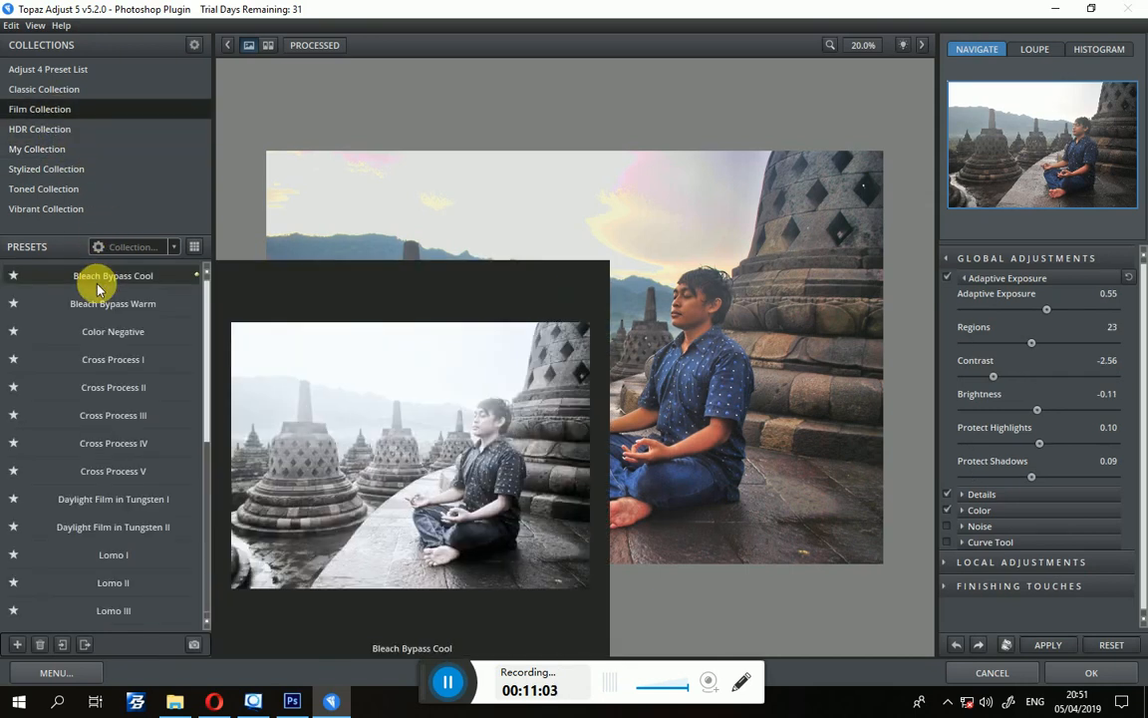
{"action": "left_click", "coordinate": [100, 359]}
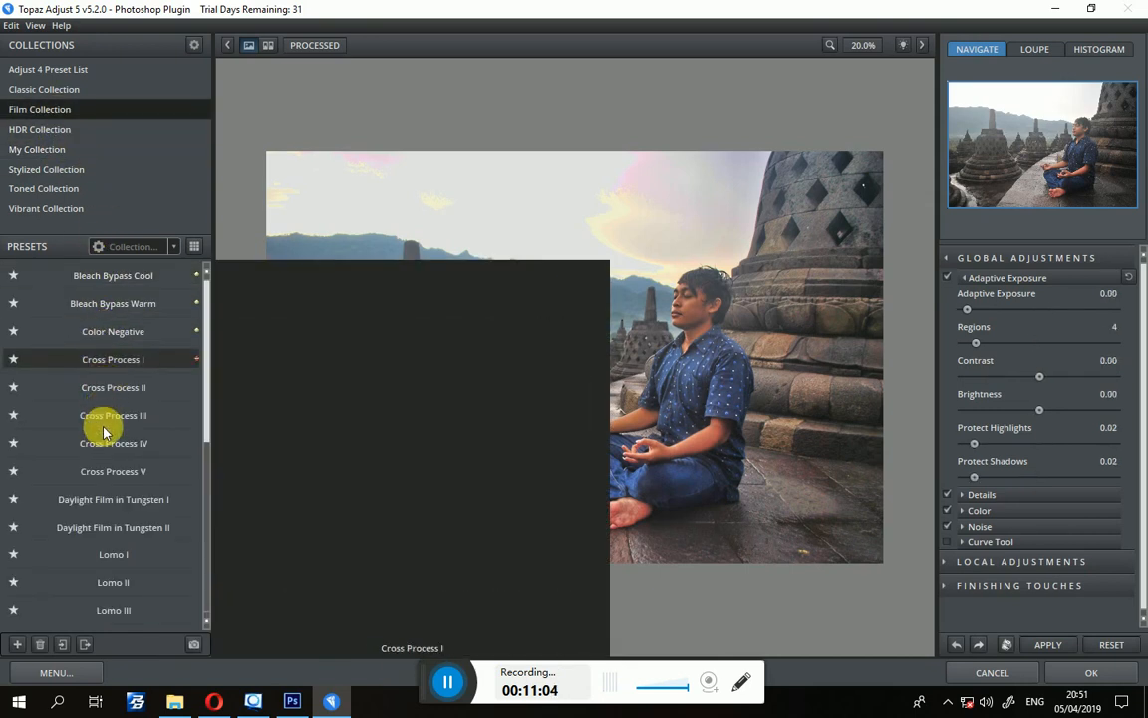
{"action": "left_click", "coordinate": [84, 519]}
Apply the Adjust 4 preset Detail - Strong and set Adaptive Exposure to 0.04, Contrast to -0.63, Protect Highlights to 0.02 and Protect Shadows to 0.06.
{"action": "left_click", "coordinate": [50, 73]}
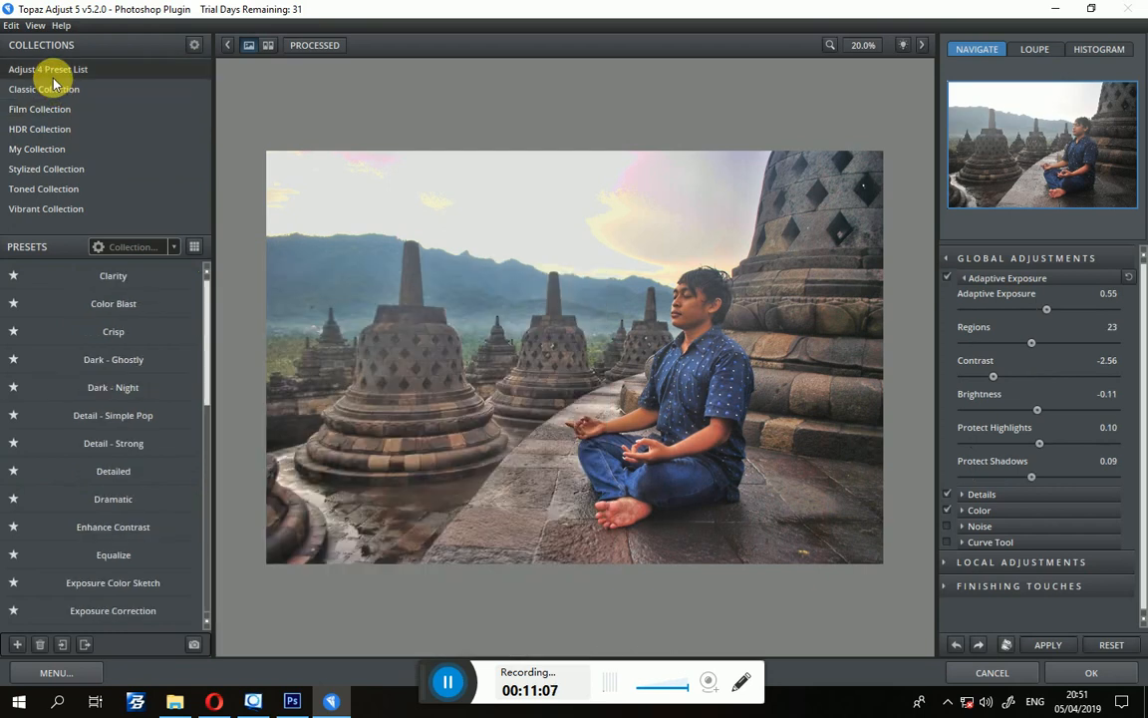
{"action": "left_click", "coordinate": [62, 443]}
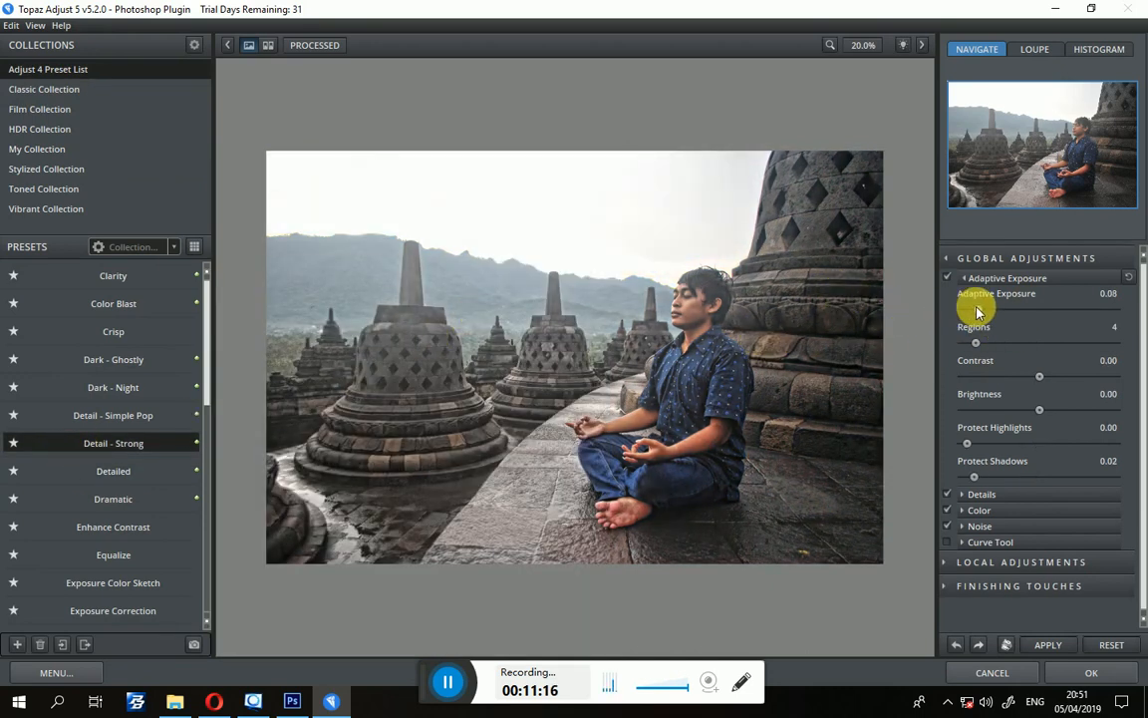
{"action": "mouse_move", "coordinate": [977, 312]}
{"action": "left_mouse_down"}
{"action": "mouse_move", "coordinate": [999, 308]}
{"action": "mouse_move", "coordinate": [980, 315]}
{"action": "left_mouse_up"}
{"action": "left_click", "coordinate": [1001, 376]}
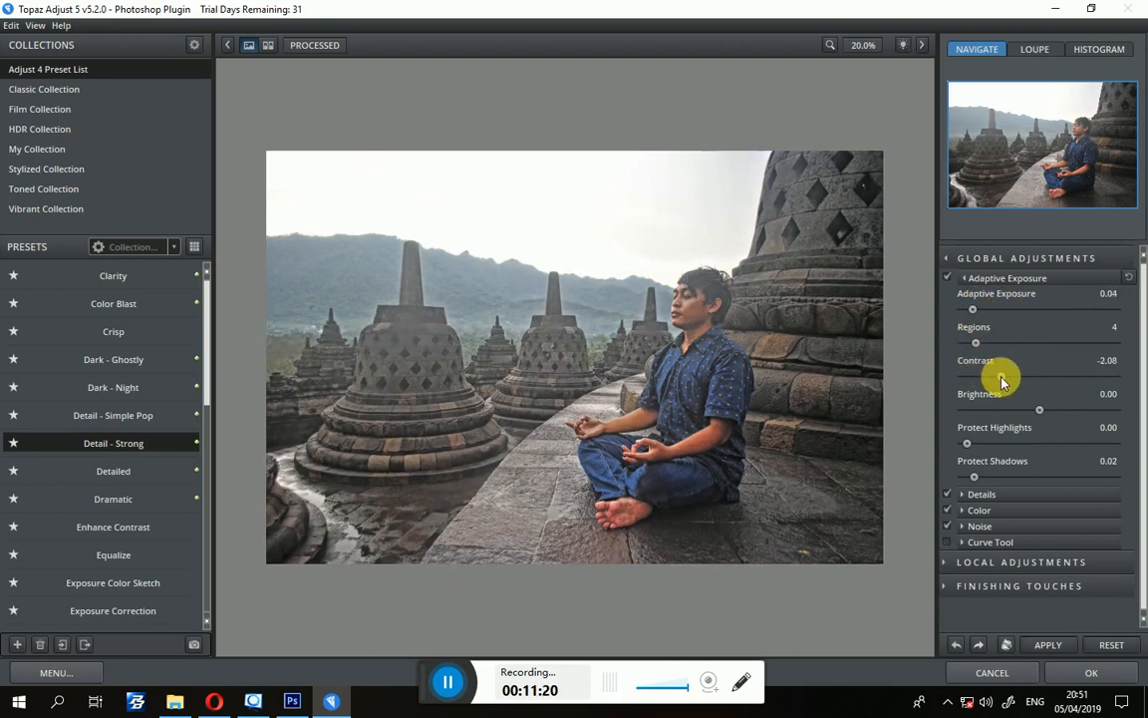
{"action": "left_click_drag", "start_coordinate": [999, 381], "coordinate": [1027, 382]}
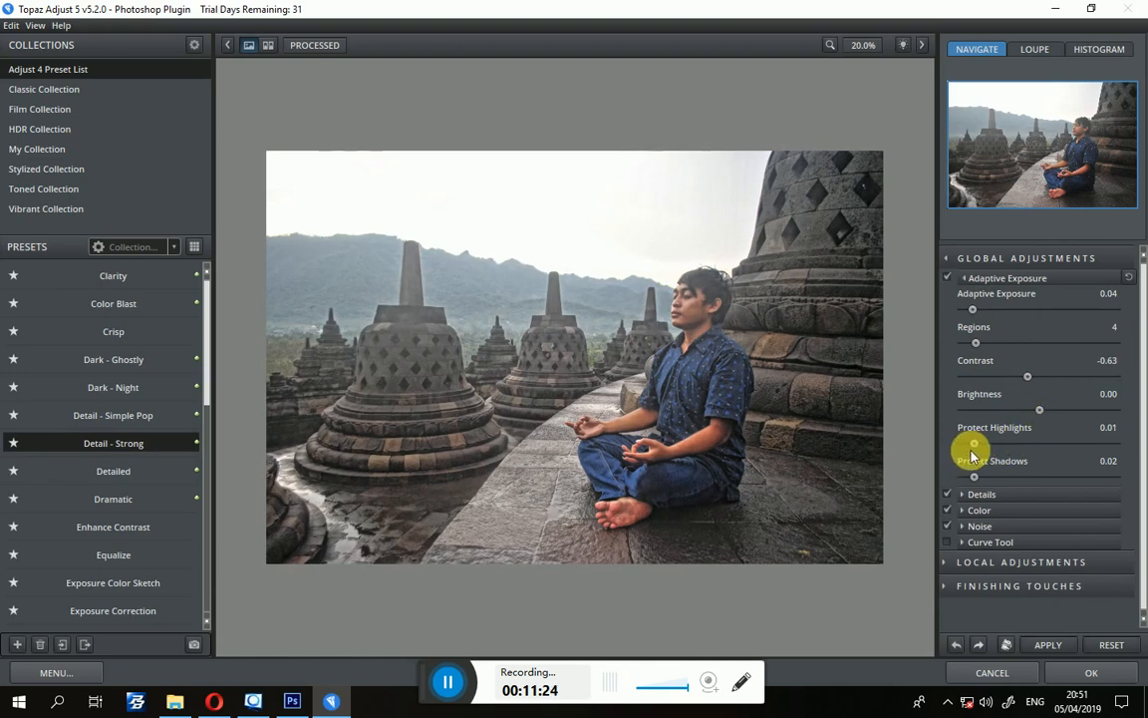
{"action": "left_click_drag", "start_coordinate": [969, 444], "coordinate": [1004, 478]}
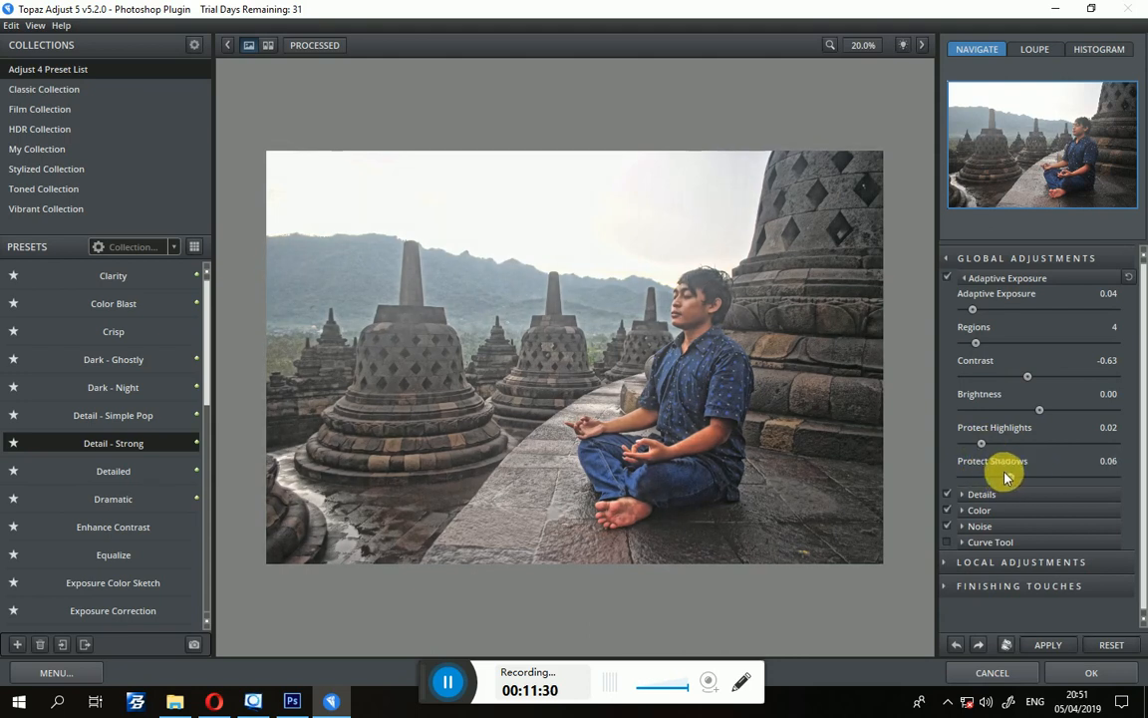
In the Details adjustments, set Strength to 0.74 and Sharpen to 1.95.
{"action": "left_click", "coordinate": [1003, 493]}
{"action": "left_click_drag", "start_coordinate": [985, 528], "coordinate": [983, 531]}
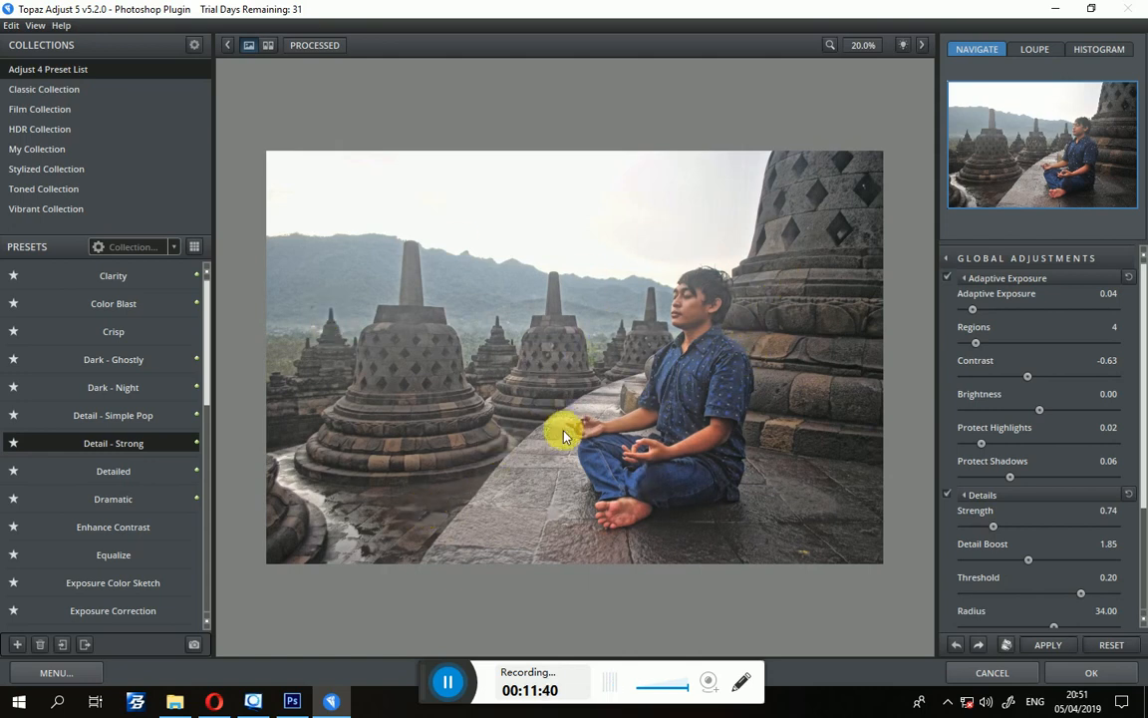
{"action": "scroll", "coordinate": [982, 538], "scroll_direction": "down", "scroll_amount": 3}
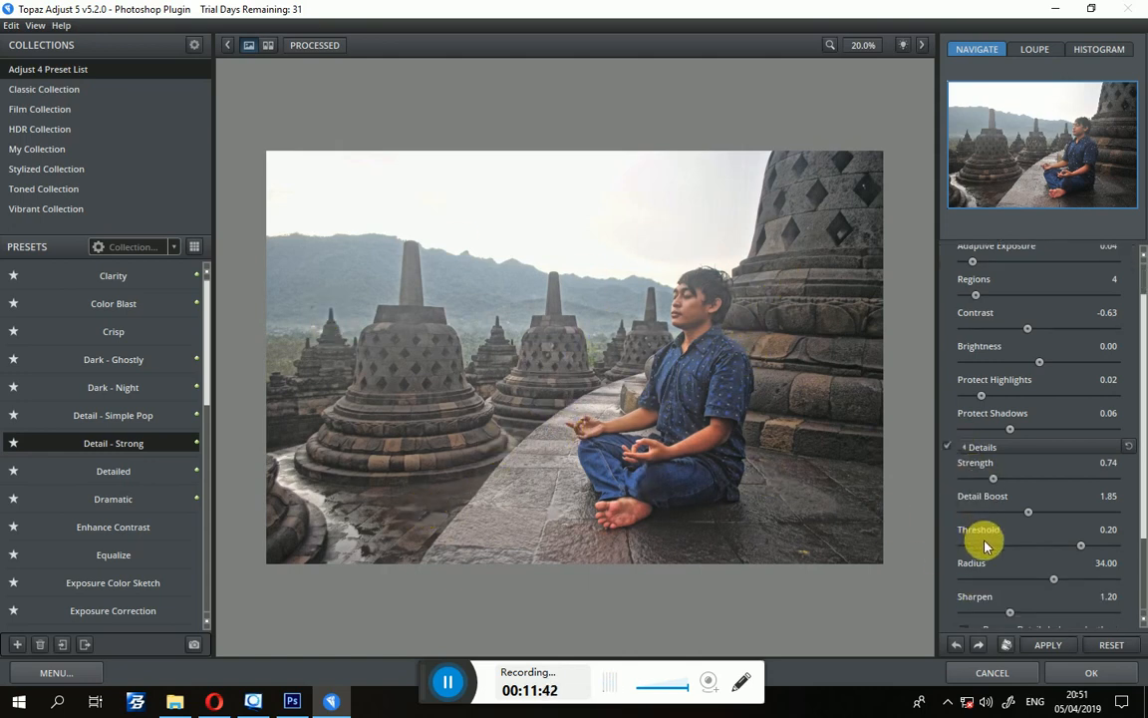
{"action": "left_click_drag", "start_coordinate": [1010, 562], "coordinate": [1042, 570]}
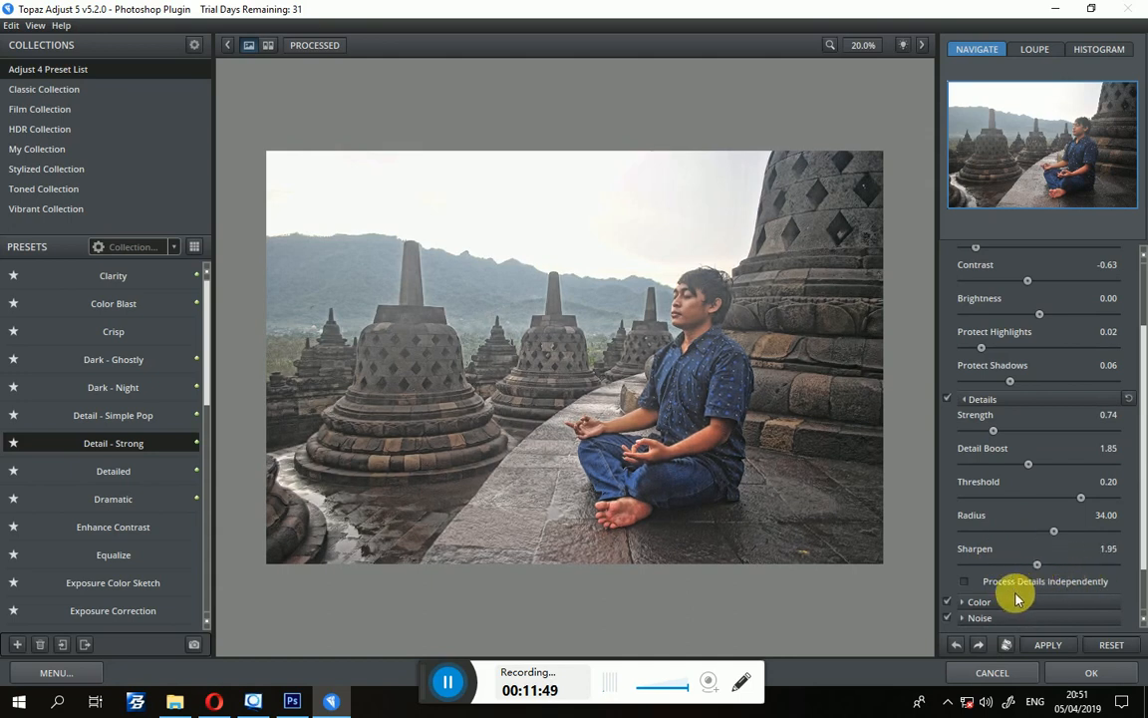
In the Color adjustments, set Color Regions to 17, Adaptive Saturation to 0.08 and Hue to 0.01.
{"action": "left_click", "coordinate": [1011, 601]}
{"action": "scroll", "coordinate": [1015, 578], "scroll_direction": "down", "scroll_amount": 3}
{"action": "scroll", "coordinate": [1003, 532], "scroll_direction": "down", "scroll_amount": 3}
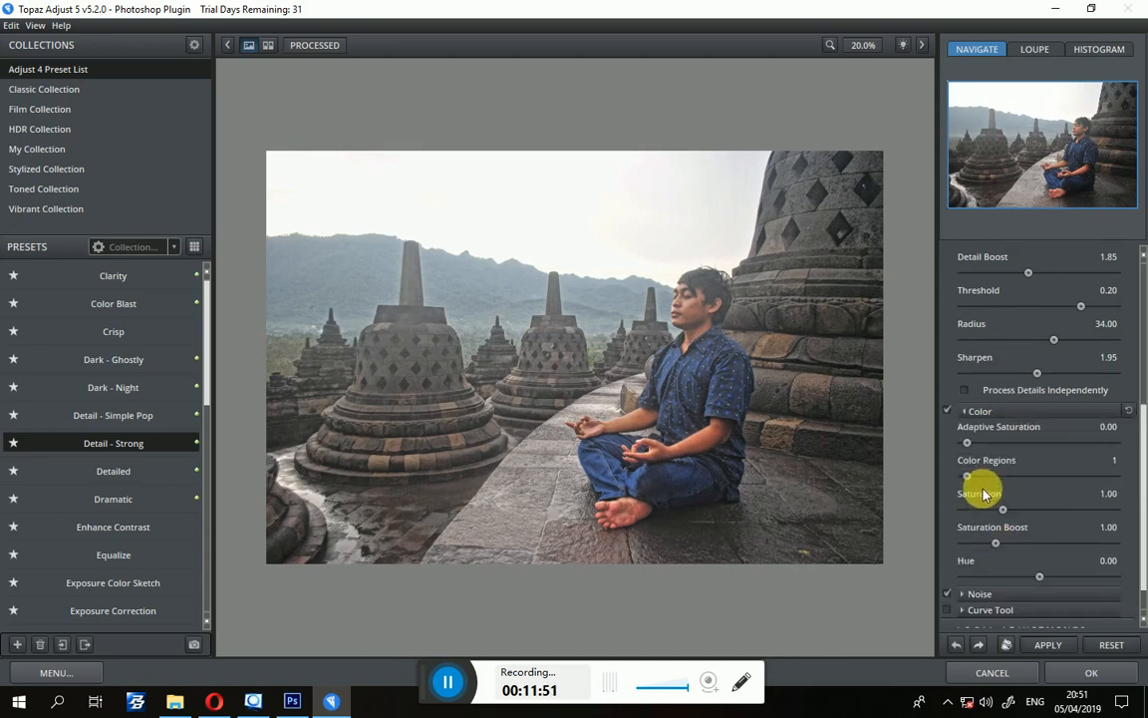
{"action": "left_click_drag", "start_coordinate": [969, 476], "coordinate": [1014, 477]}
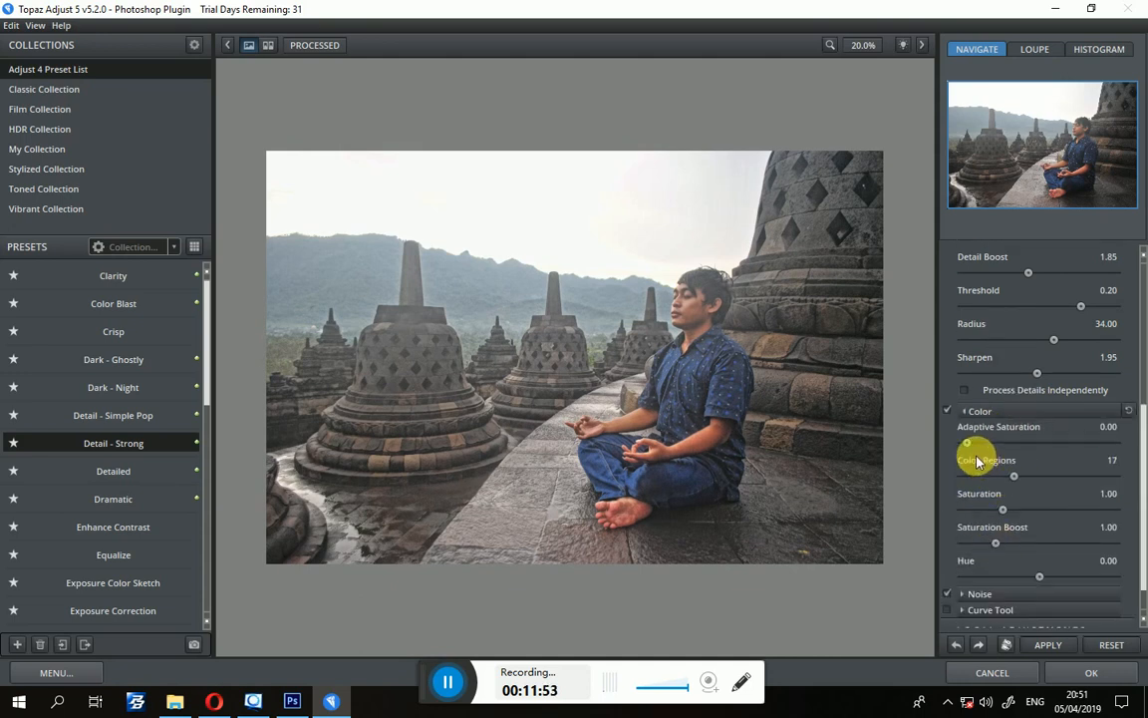
{"action": "left_click_drag", "start_coordinate": [968, 442], "coordinate": [971, 445]}
{"action": "mouse_move", "coordinate": [977, 444]}
{"action": "left_mouse_down"}
{"action": "mouse_move", "coordinate": [1033, 446]}
{"action": "mouse_move", "coordinate": [977, 448]}
{"action": "left_mouse_up"}
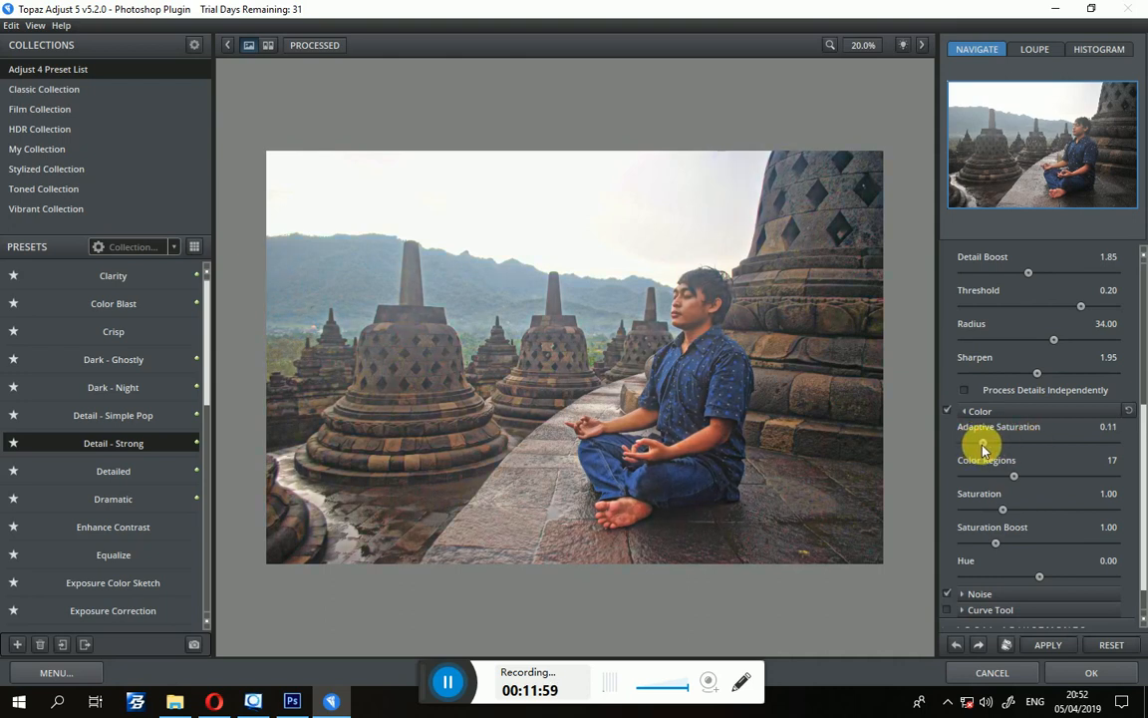
{"action": "scroll", "coordinate": [1026, 469], "scroll_direction": "down", "scroll_amount": 1}
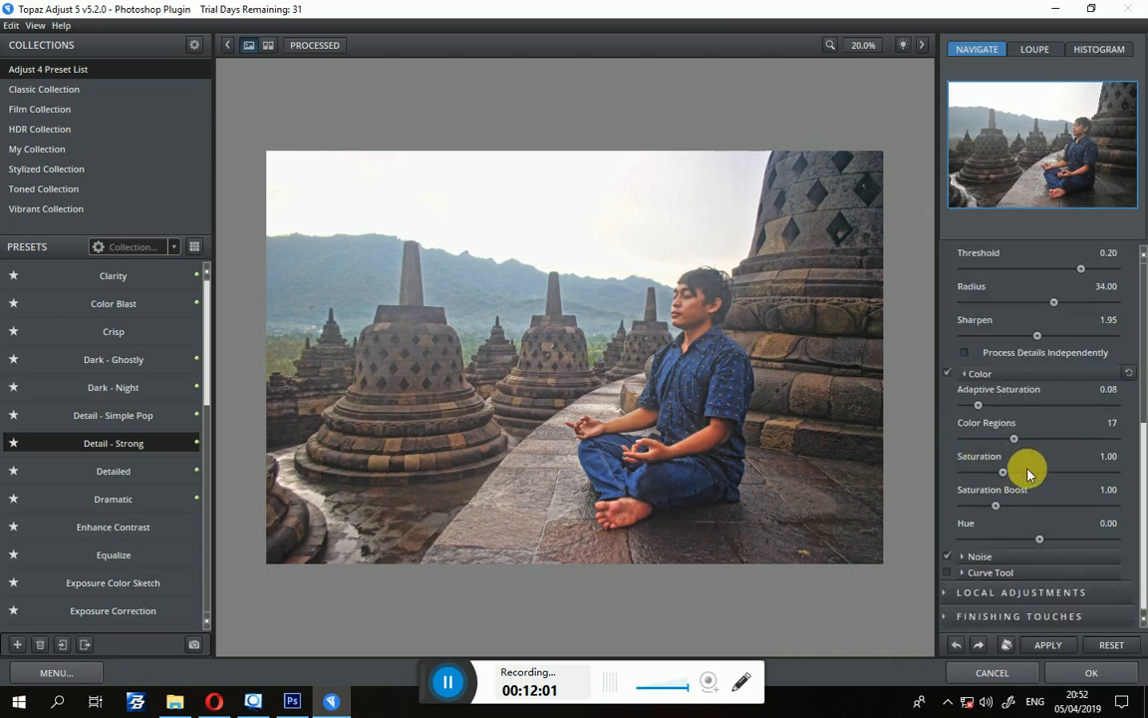
Set the noise Suppression to 0.77 and apply the Topaz effect to the photo of the meditating man.
{"action": "left_click", "coordinate": [1035, 554]}
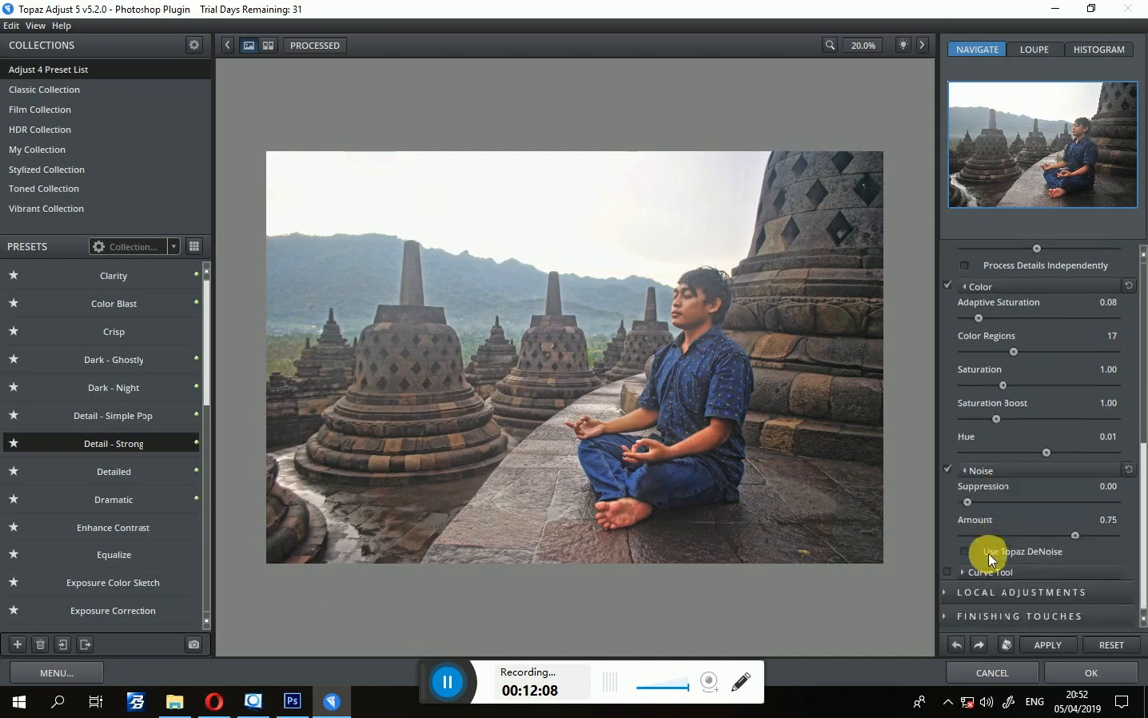
{"action": "left_click_drag", "start_coordinate": [979, 503], "coordinate": [1016, 504]}
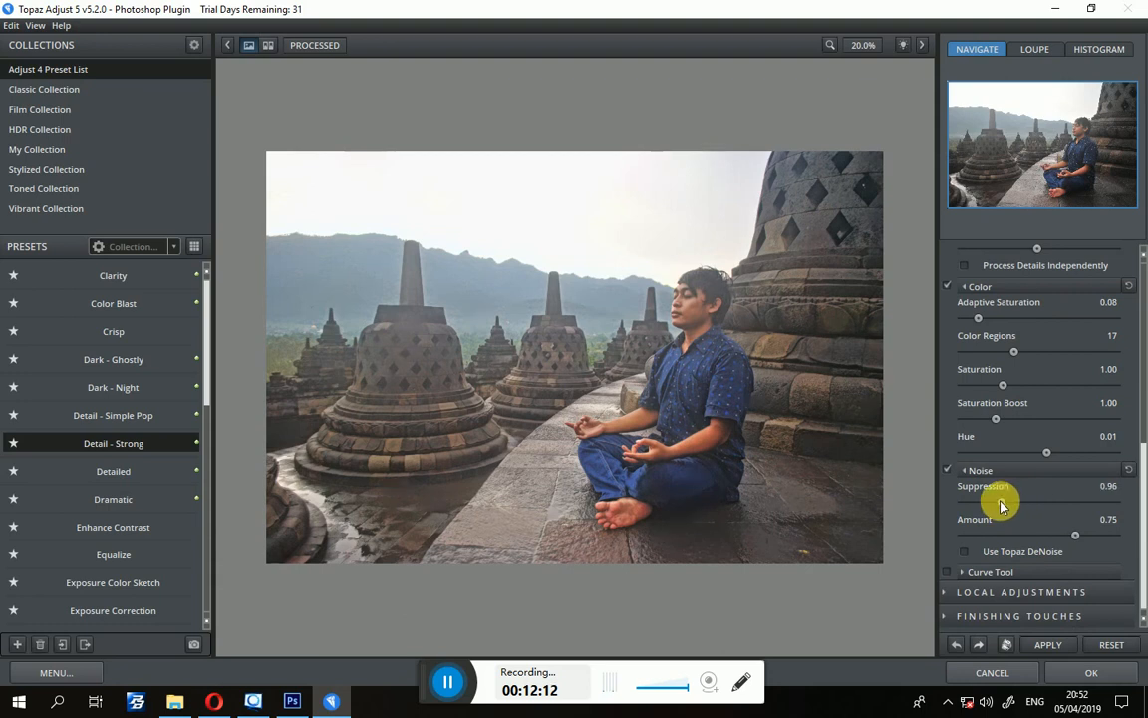
{"action": "left_click_drag", "start_coordinate": [1002, 505], "coordinate": [995, 504]}
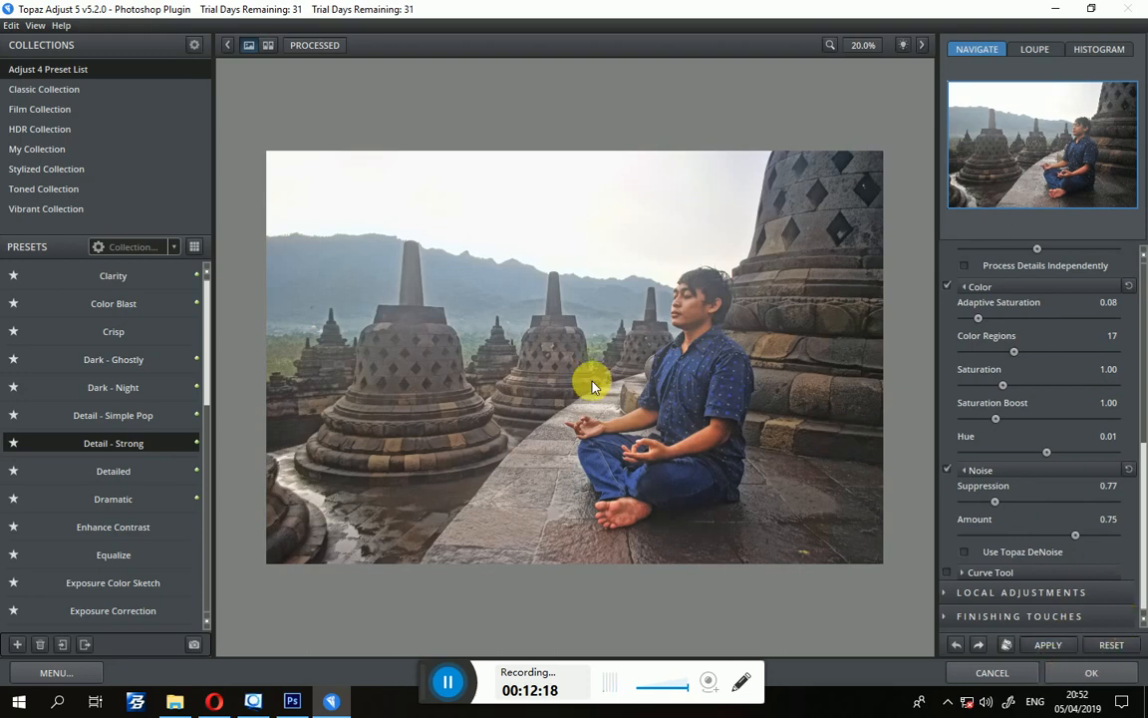
{"action": "left_click", "coordinate": [1048, 676]}
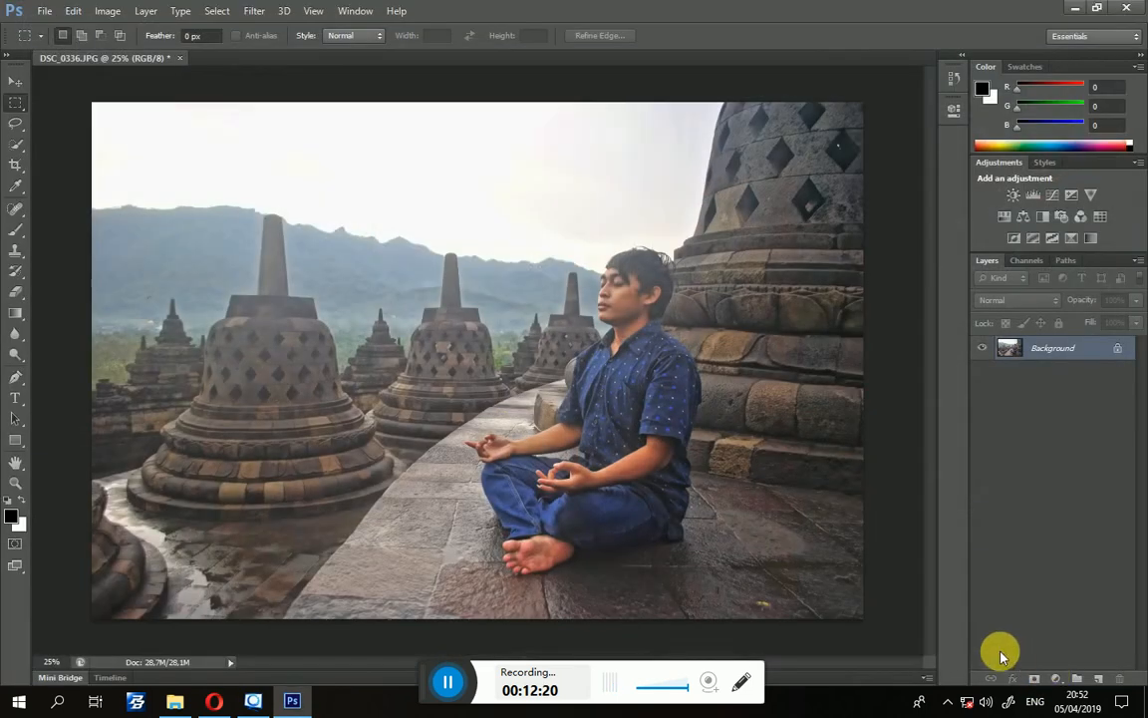
Compare DSC_0336 before and after the Topaz effect by repeatedly undoing and redoing it, ending with the effect applied.
{"action": "key", "text": "ctrl+z"}
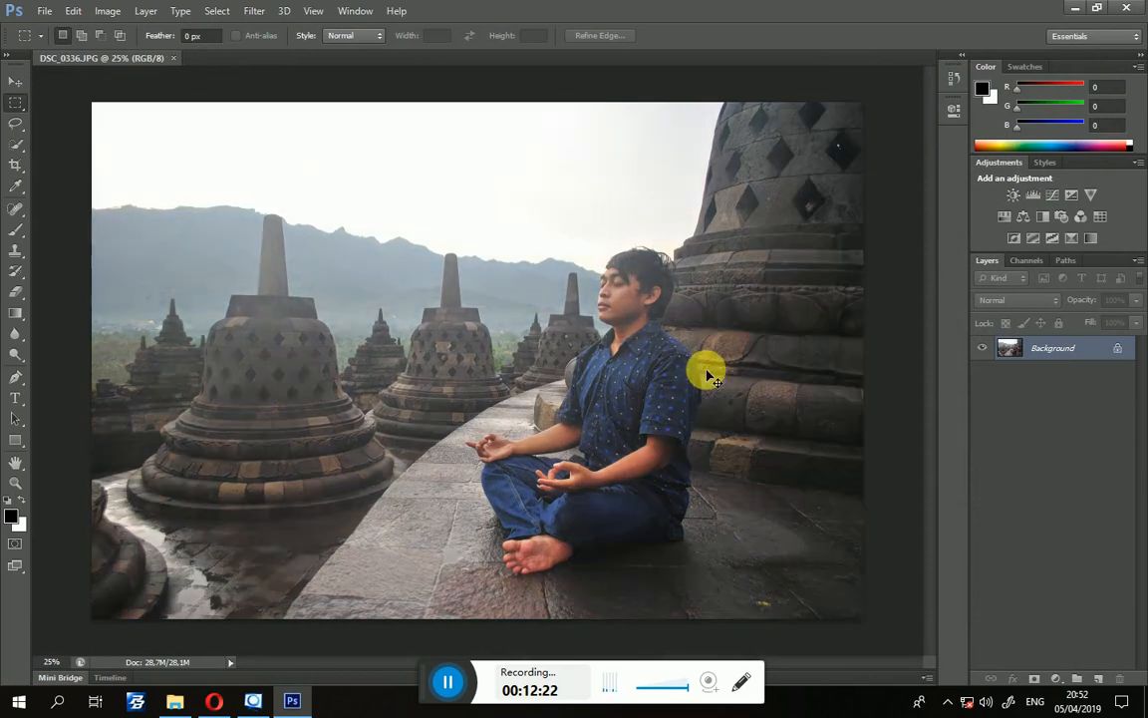
{"action": "key", "text": "ctrl+z"}
{"action": "key", "text": "ctrl+z"}
{"action": "key", "text": "ctrl+z"}
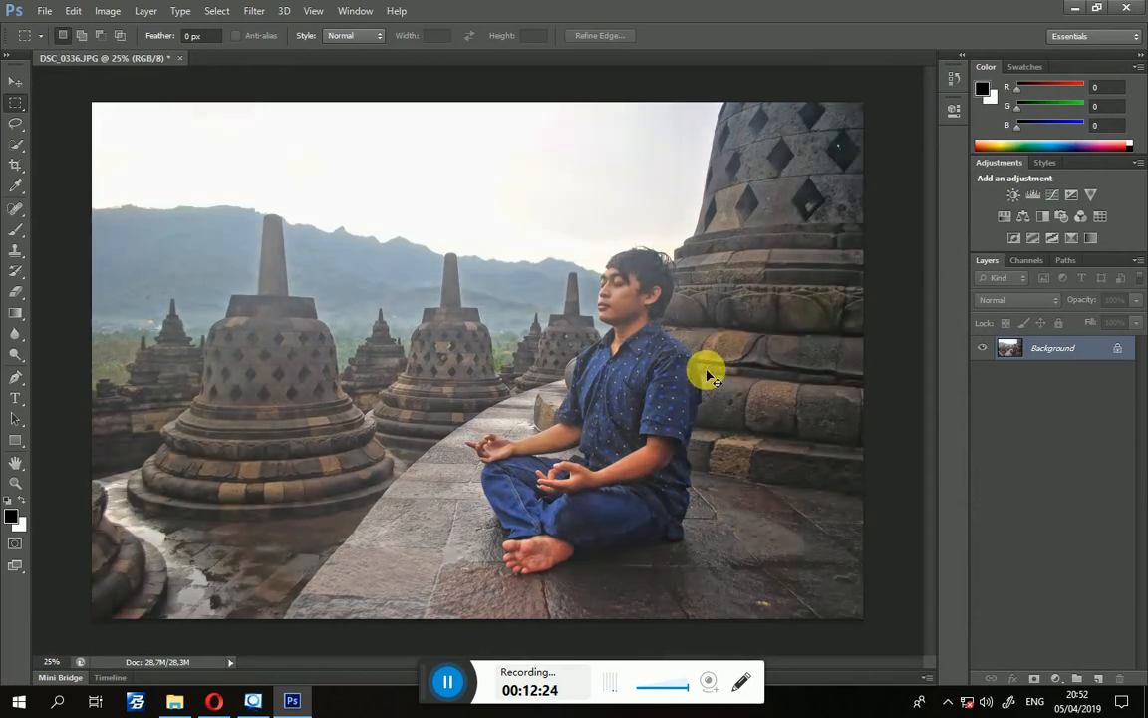
{"action": "key", "text": "ctrl+z"}
{"action": "key", "text": "ctrl+z"}
{"action": "key", "text": "ctrl+z"}
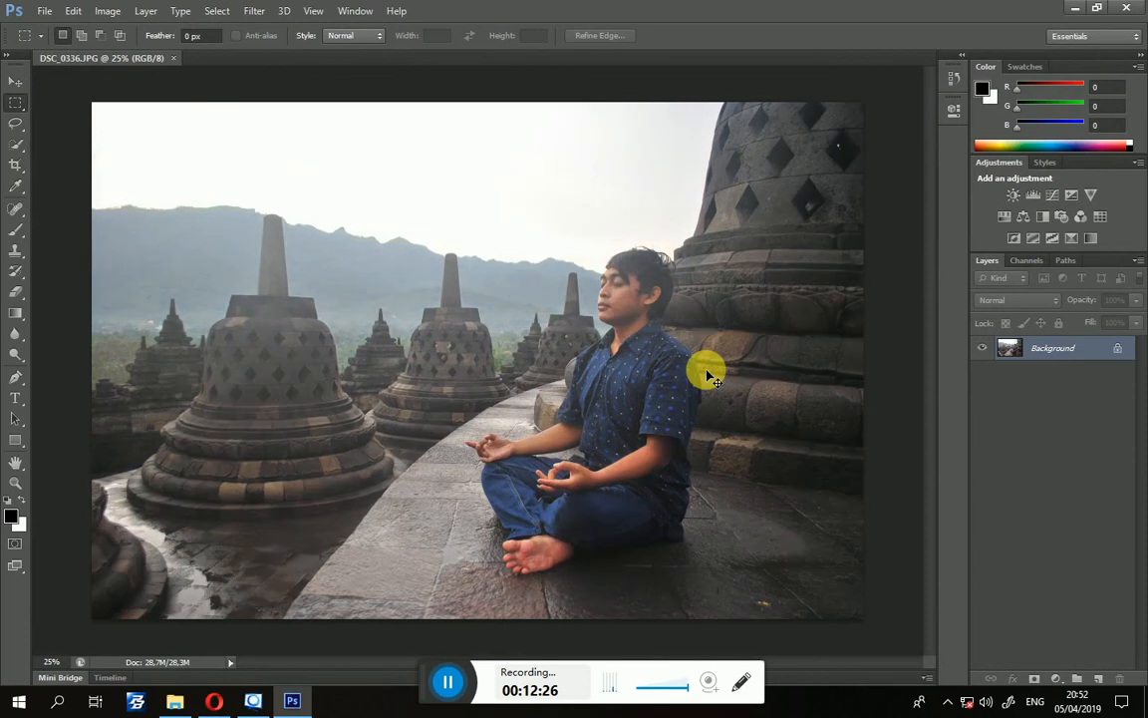
{"action": "key", "text": "ctrl+z"}
{"action": "key", "text": "ctrl+z"}
{"action": "key", "text": "ctrl+z"}
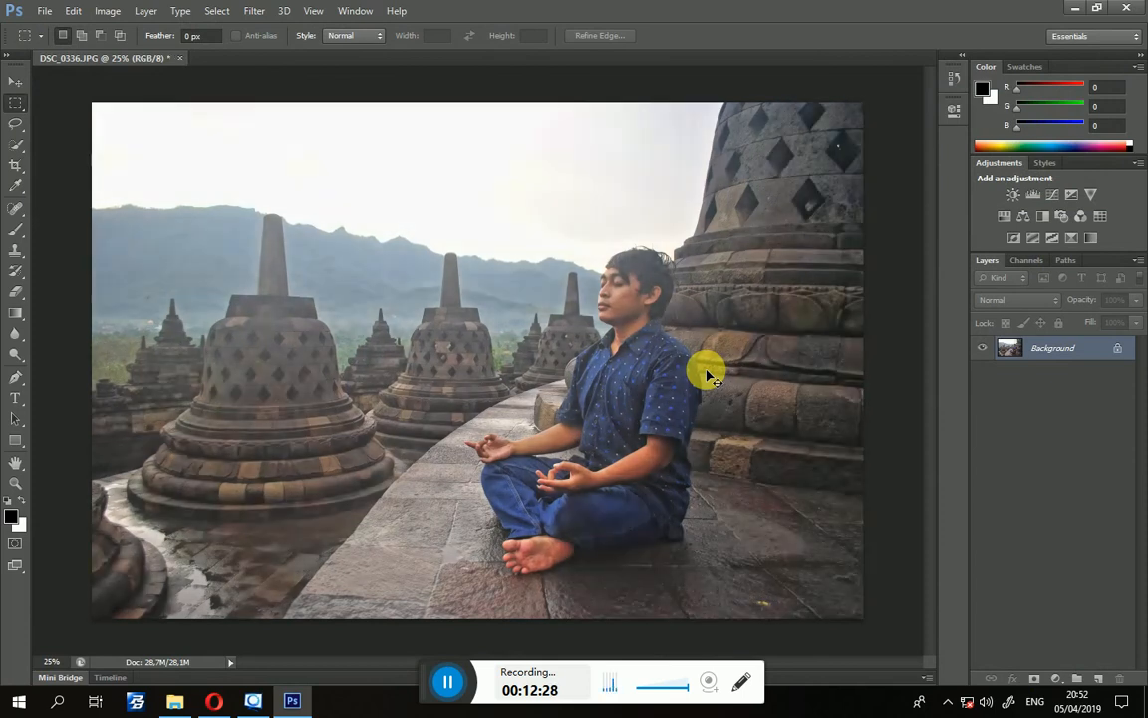
{"action": "key", "text": "ctrl+z"}
{"action": "key", "text": "ctrl+z"}
{"action": "key", "text": "ctrl+z"}
{"action": "key", "text": "ctrl+z"}
{"action": "key", "text": "ctrl+z"}
{"action": "key", "text": "ctrl+z"}
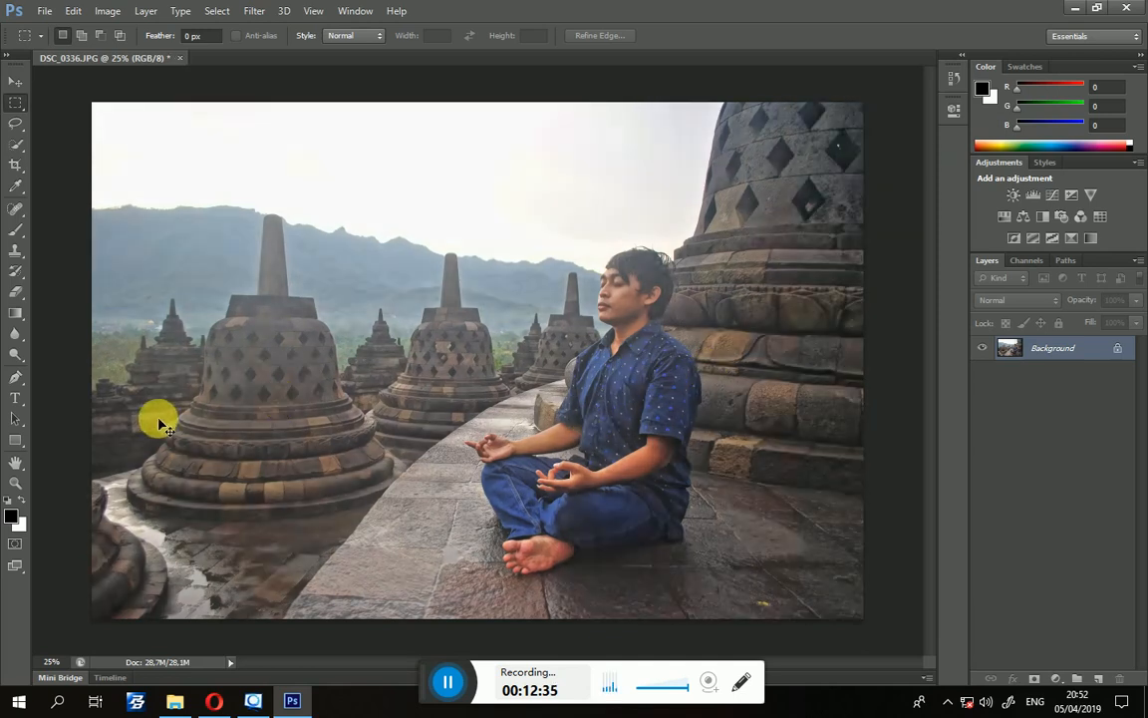
{"action": "key", "text": "ctrl+z"}
{"action": "key", "text": "ctrl+z"}
{"action": "key", "text": "ctrl+z"}
{"action": "key", "text": "ctrl+z"}
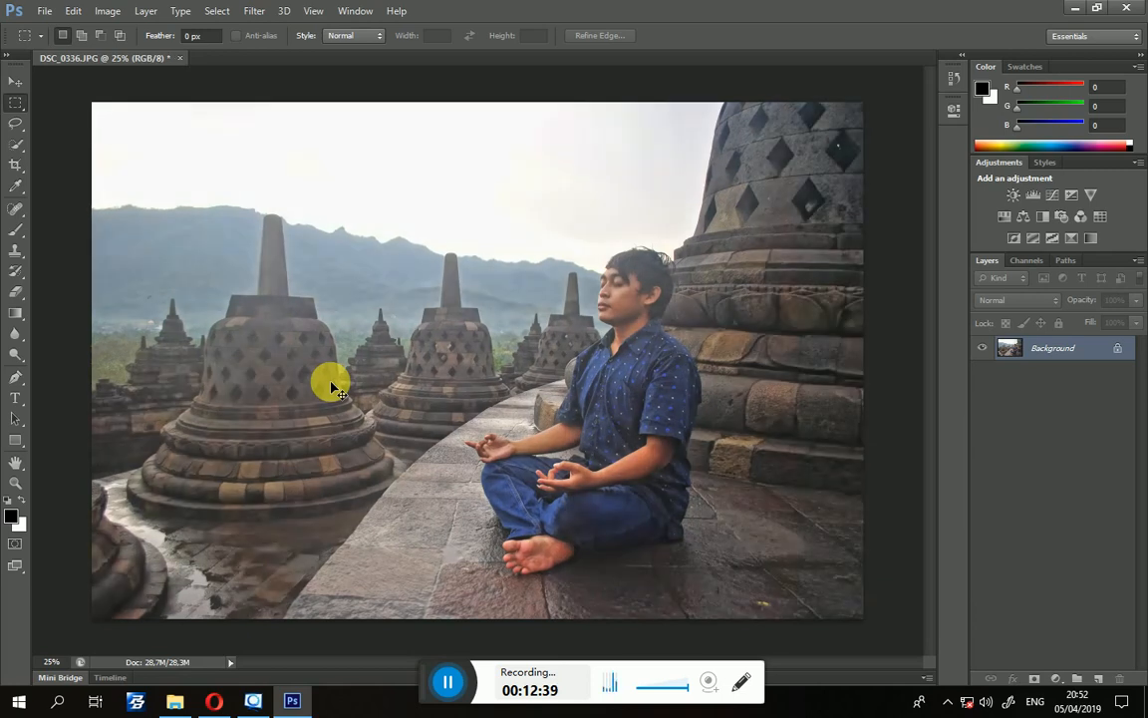
Switch to File Explorer and go back to the TOPAZ folder containing the Topaz plug-in installers.
{"action": "left_click", "coordinate": [254, 11]}
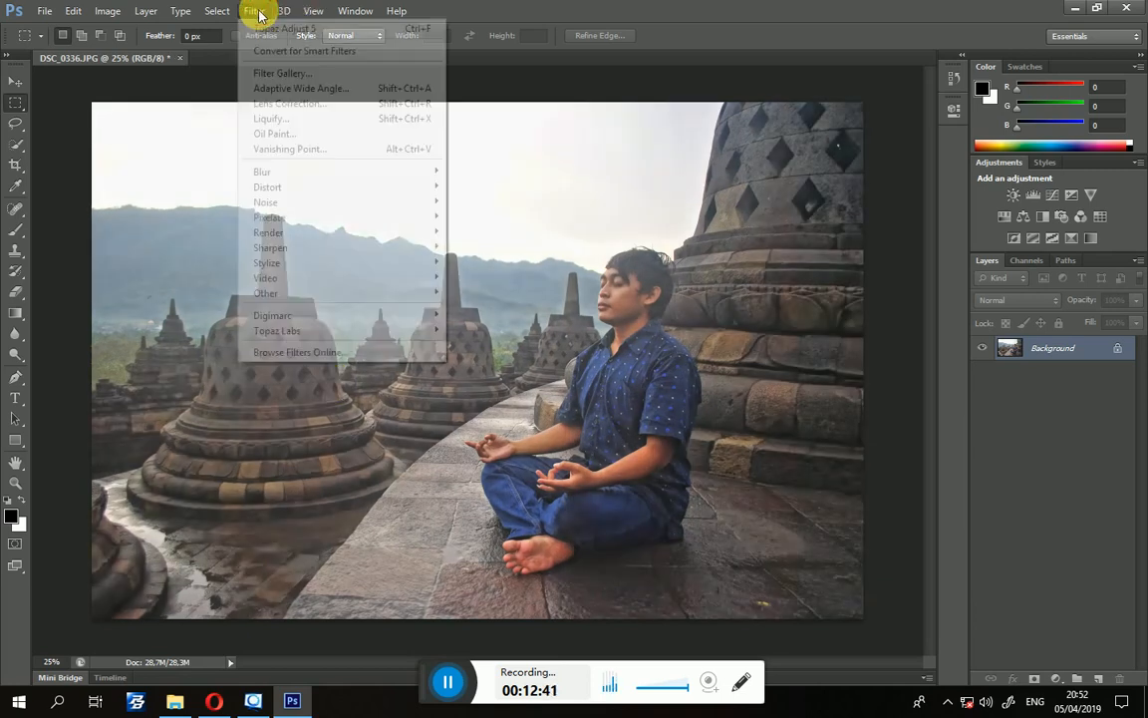
{"action": "left_click", "coordinate": [175, 697]}
{"action": "left_click", "coordinate": [15, 126]}
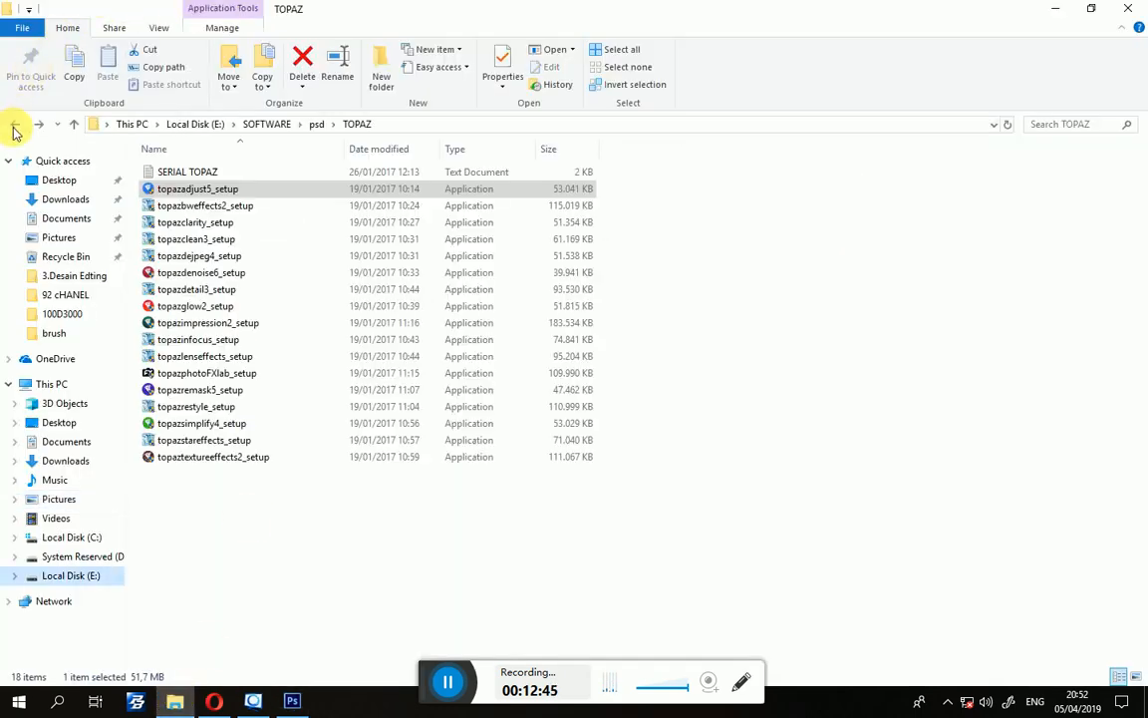
Look over the installers in the TOPAZ folder, pointing out topazadjust5_setup and clearing the selection.
{"action": "left_click", "coordinate": [14, 124]}
{"action": "left_click", "coordinate": [35, 128]}
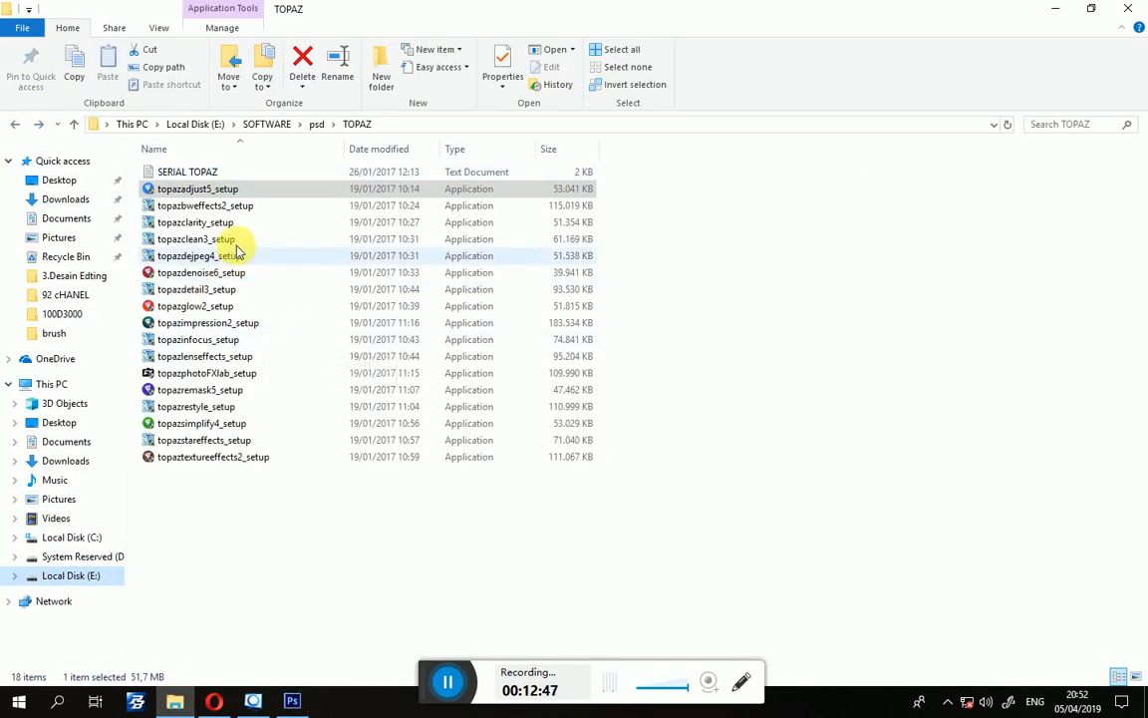
{"action": "left_click", "coordinate": [190, 196]}
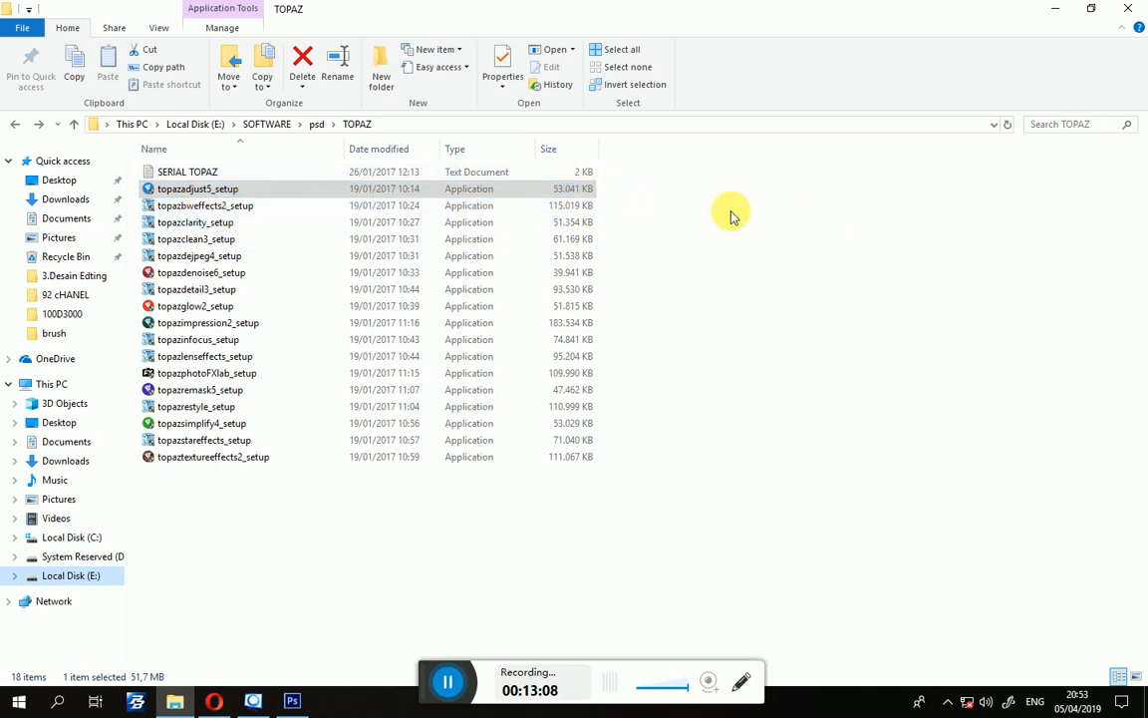
{"action": "left_click_drag", "start_coordinate": [683, 201], "coordinate": [653, 197]}
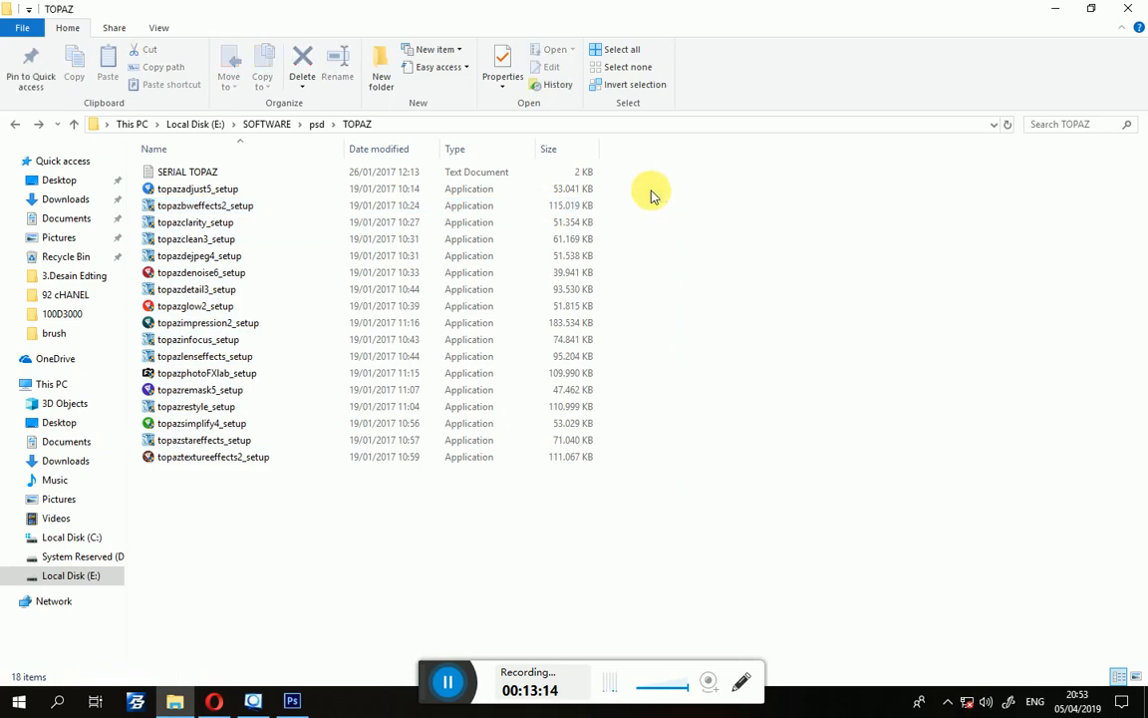
Switch to Photoshop and show the Topaz Adjust 5 entry among the Topaz Labs filters.
{"action": "left_click", "coordinate": [1049, 12]}
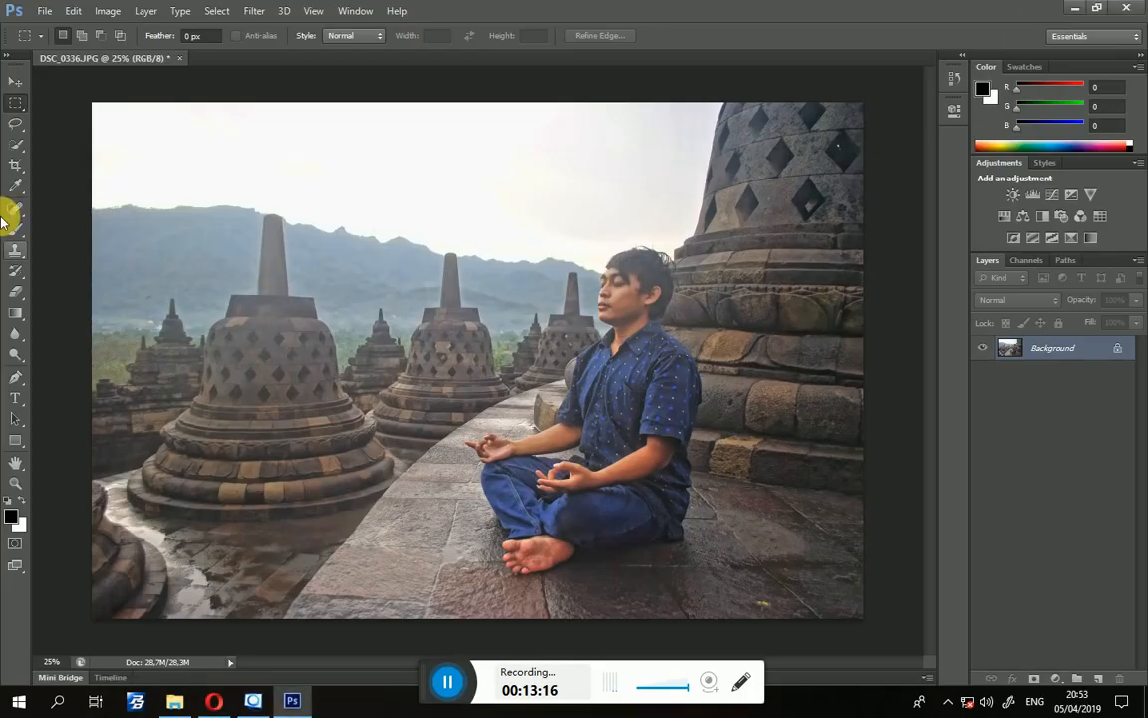
{"action": "left_click", "coordinate": [252, 11]}
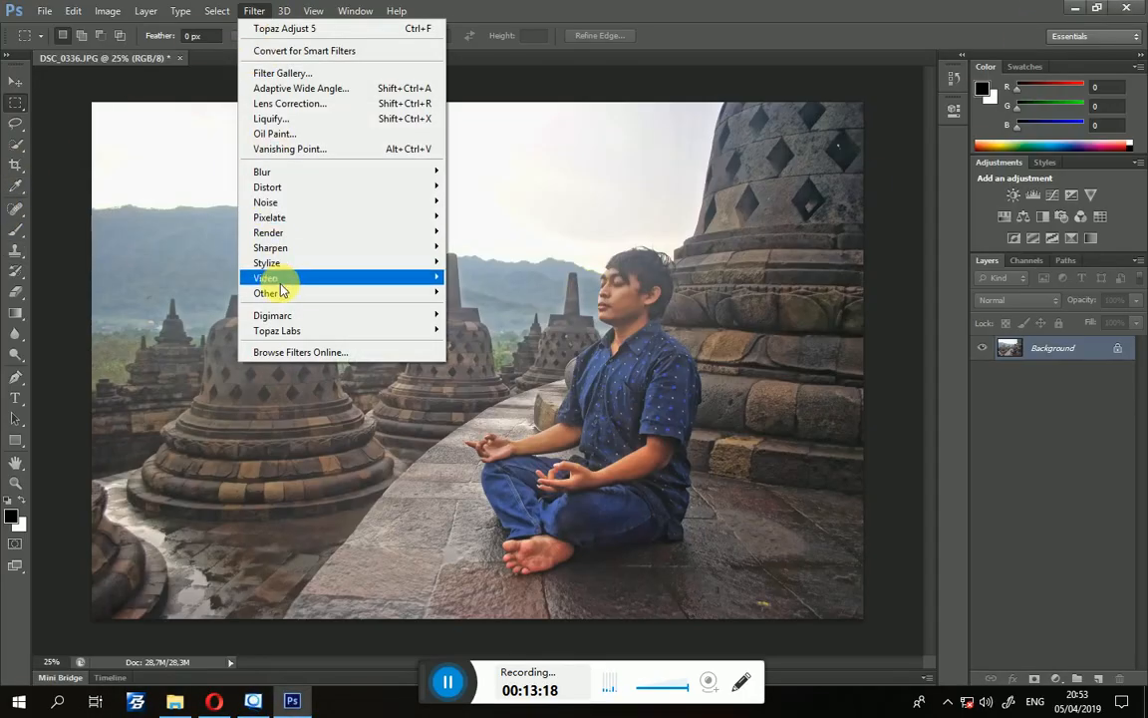
{"action": "mouse_move", "coordinate": [295, 330]}
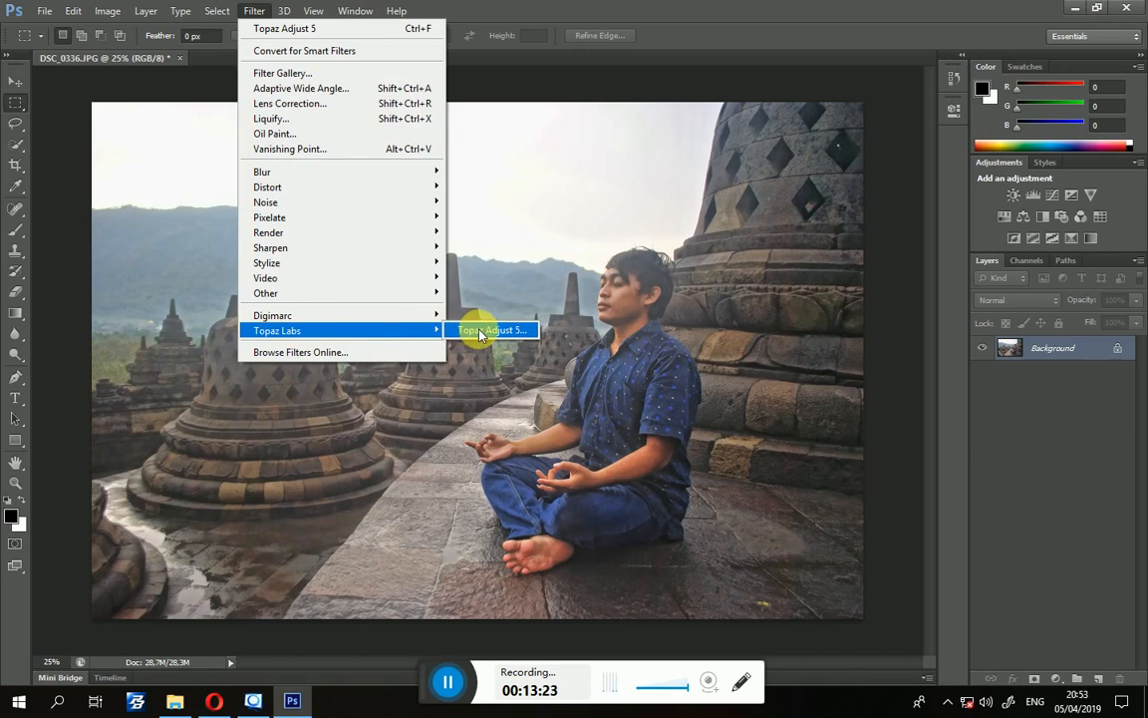
Switch back to File Explorer and review the full list of Topaz plug-in installers.
{"action": "left_click", "coordinate": [174, 701]}
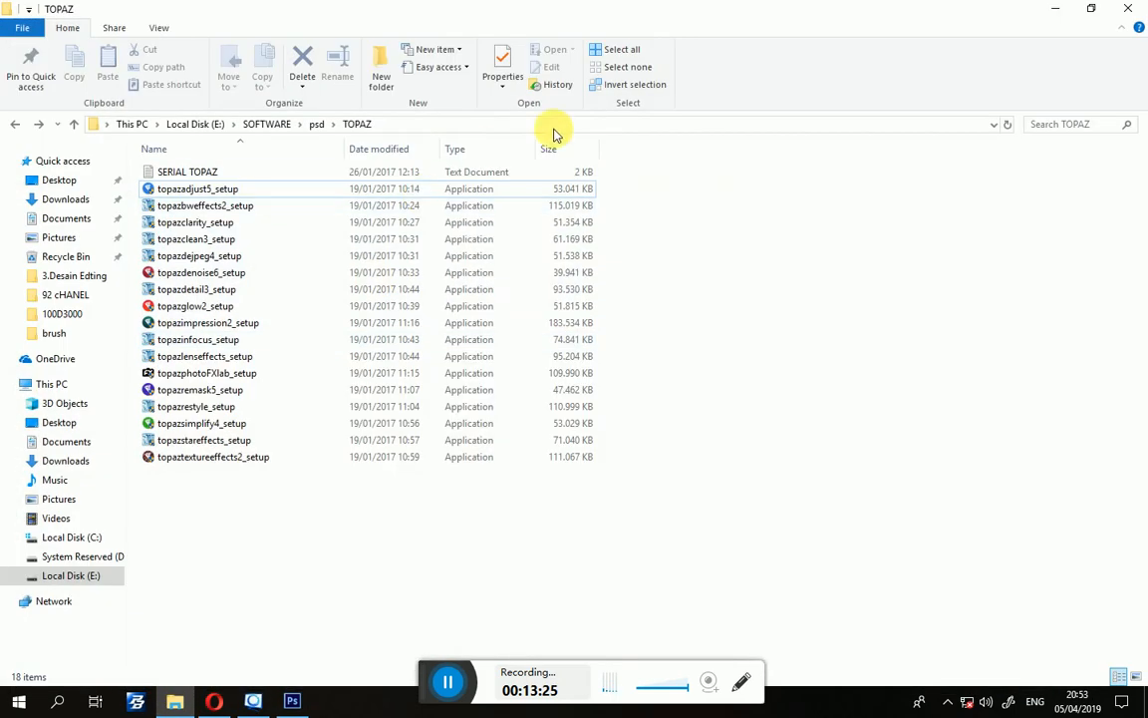
{"action": "left_click_drag", "start_coordinate": [639, 202], "coordinate": [569, 500]}
{"action": "left_click", "coordinate": [569, 500]}
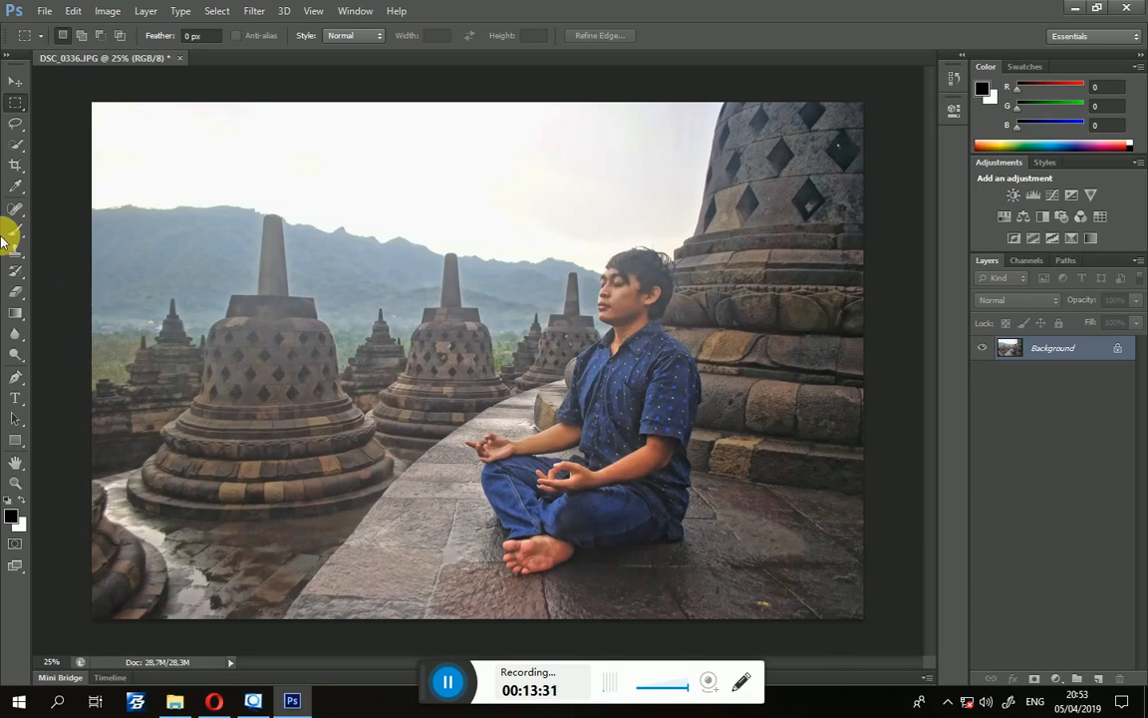
Return to Photoshop and examine the available filter groups, including Digimarc and Topaz Labs, without applying any filter.
{"action": "left_click", "coordinate": [254, 14]}
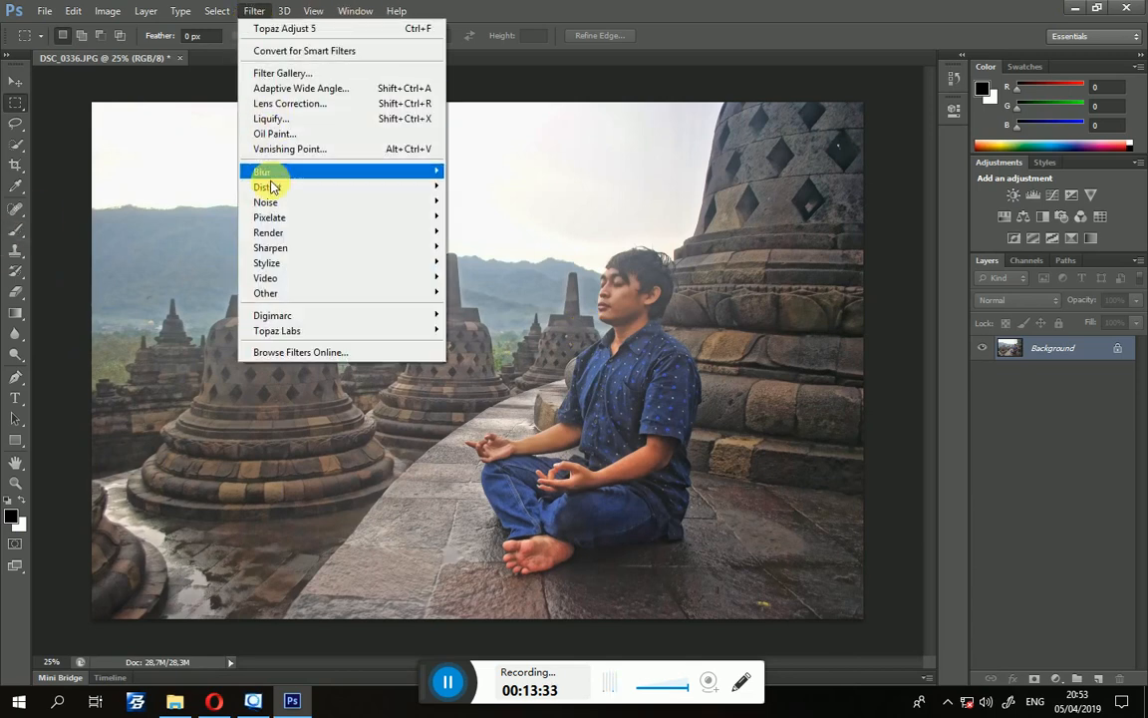
{"action": "mouse_move", "coordinate": [337, 321]}
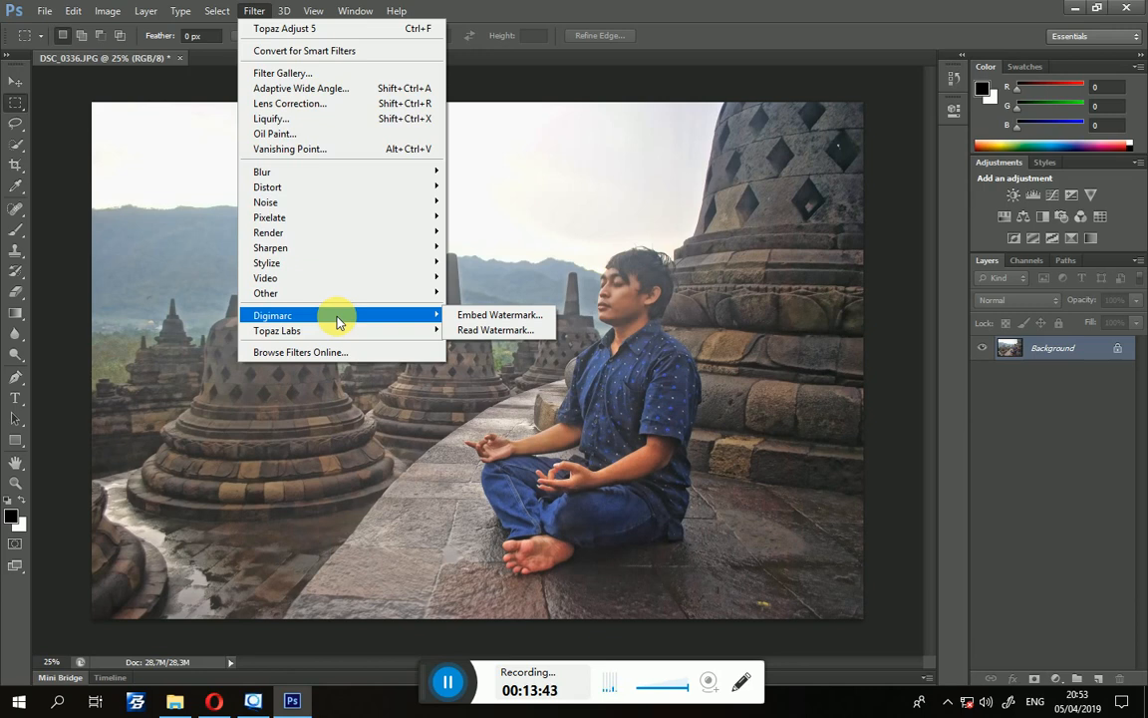
{"action": "left_click", "coordinate": [790, 34]}
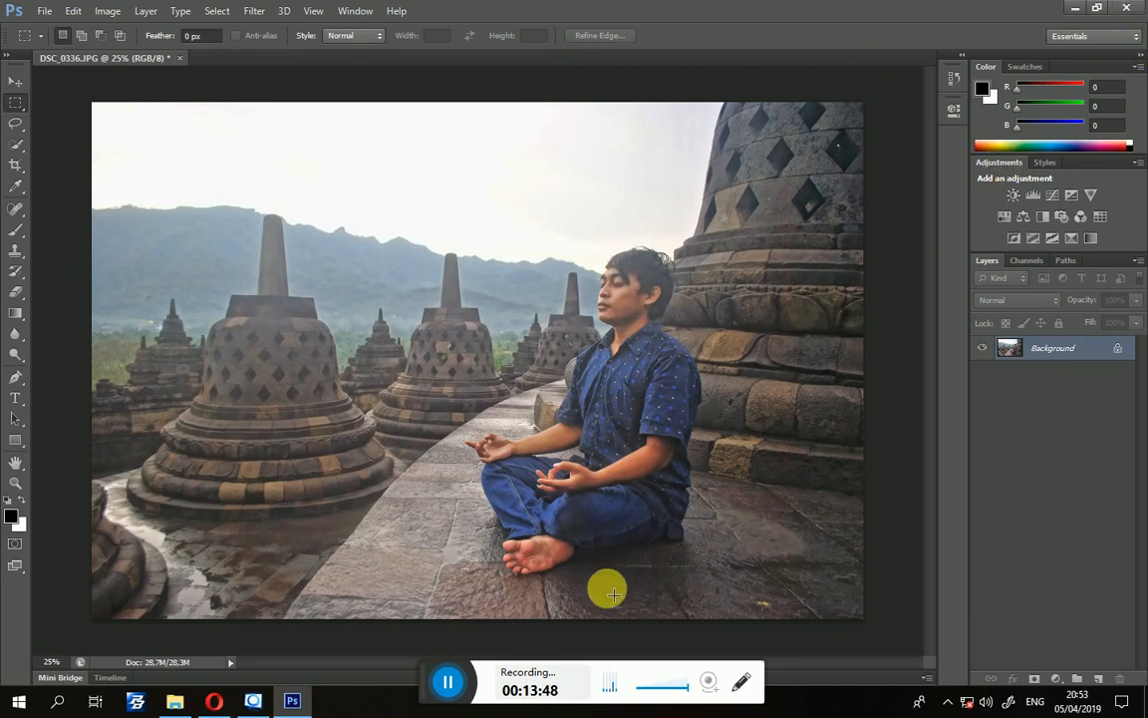
Switch to the Opera browser and browse the uploaded videos on the Kelas Photoshop YouTube channel.
{"action": "left_click", "coordinate": [215, 698]}
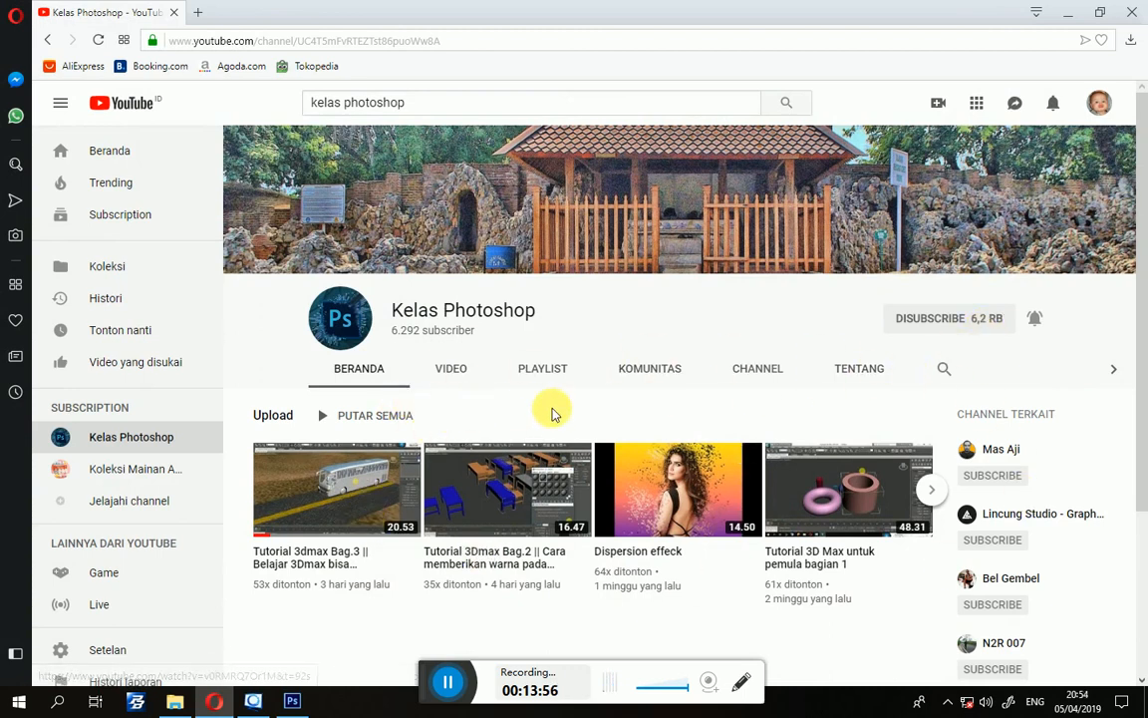
{"action": "left_click", "coordinate": [932, 490]}
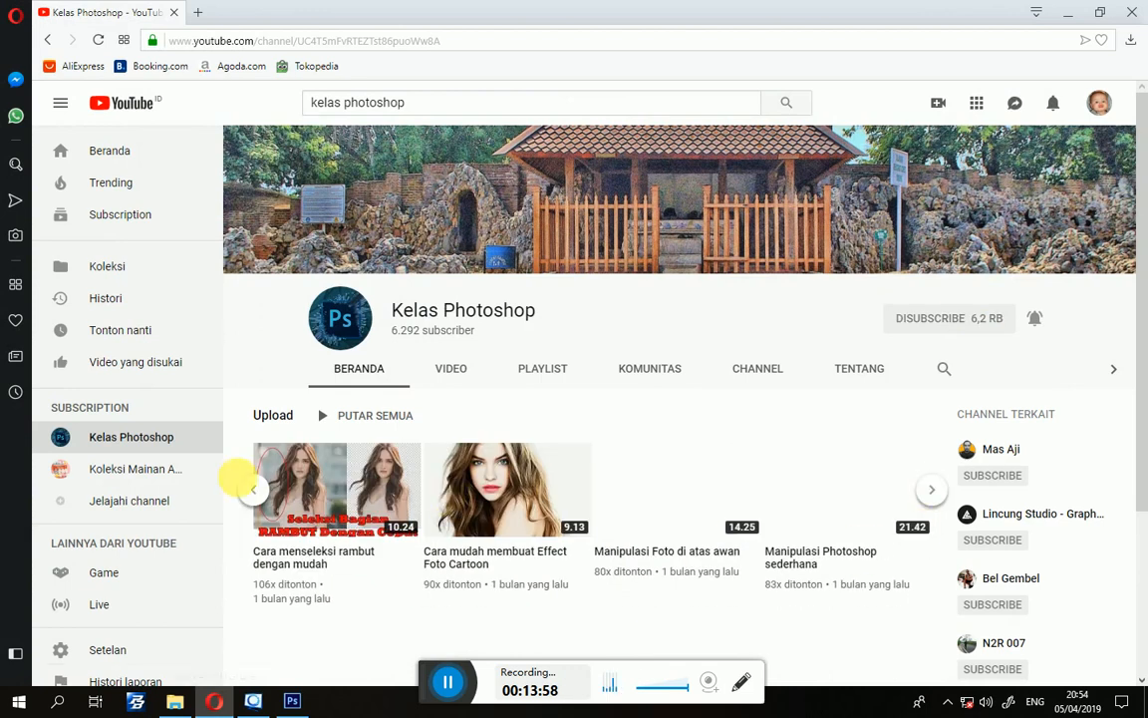
{"action": "left_click", "coordinate": [254, 493]}
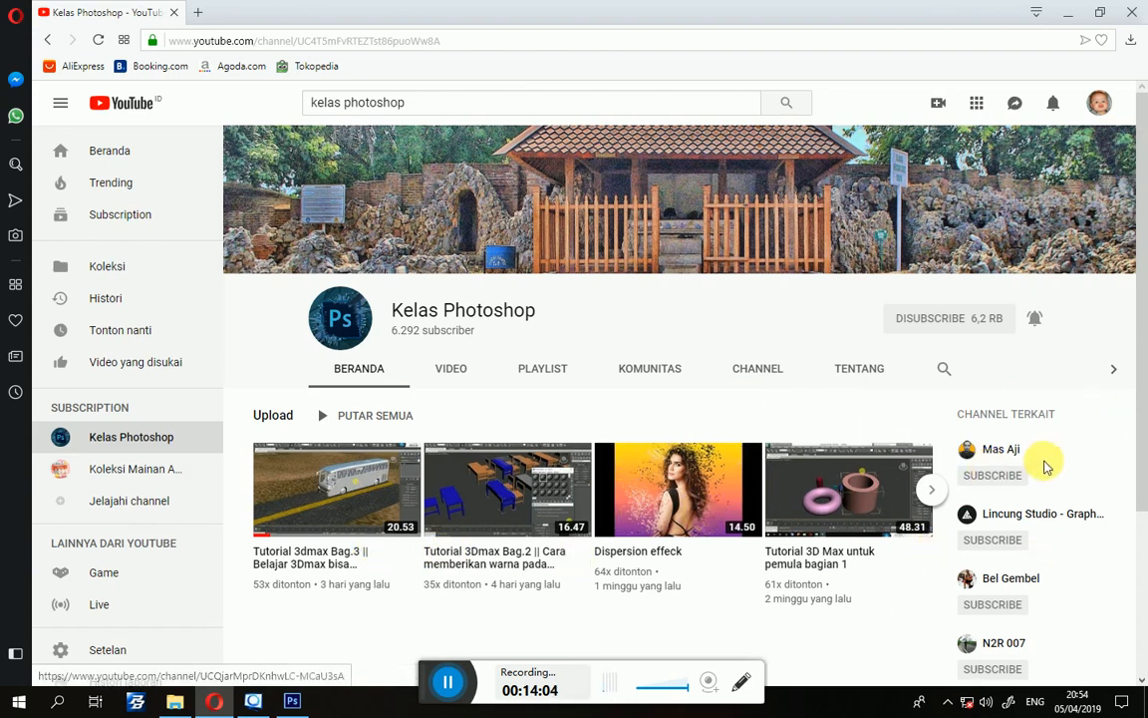
{"action": "left_click", "coordinate": [933, 491]}
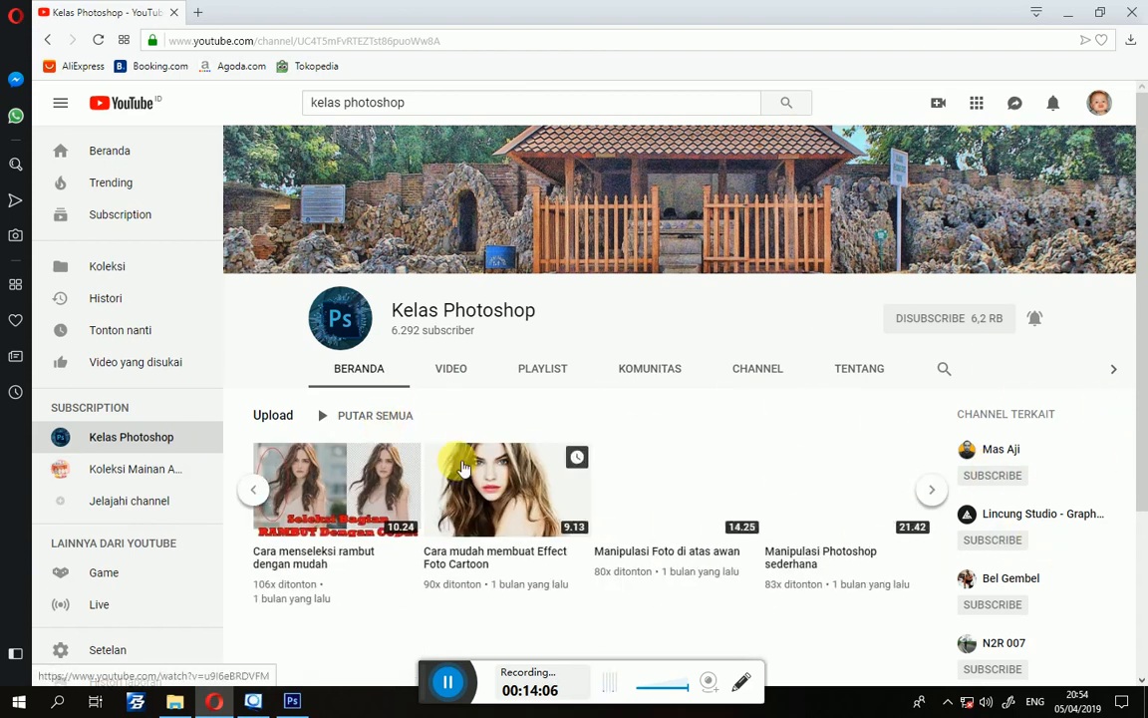